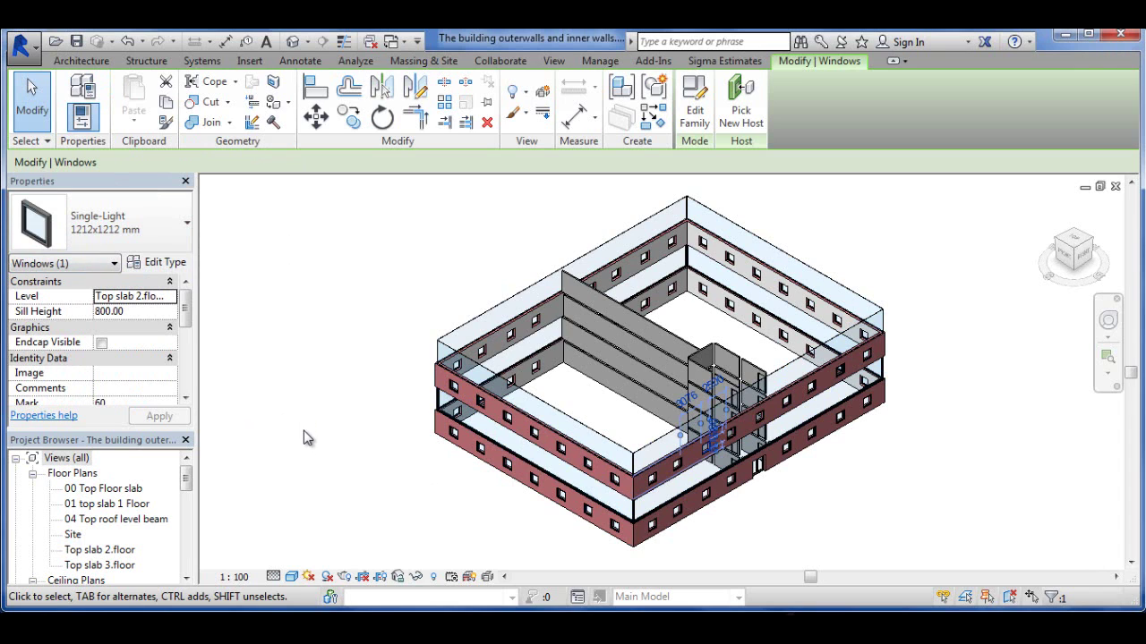
- Clear the window selection and open the exported elements configuration in the Sigma export settings
left_click(373, 310)
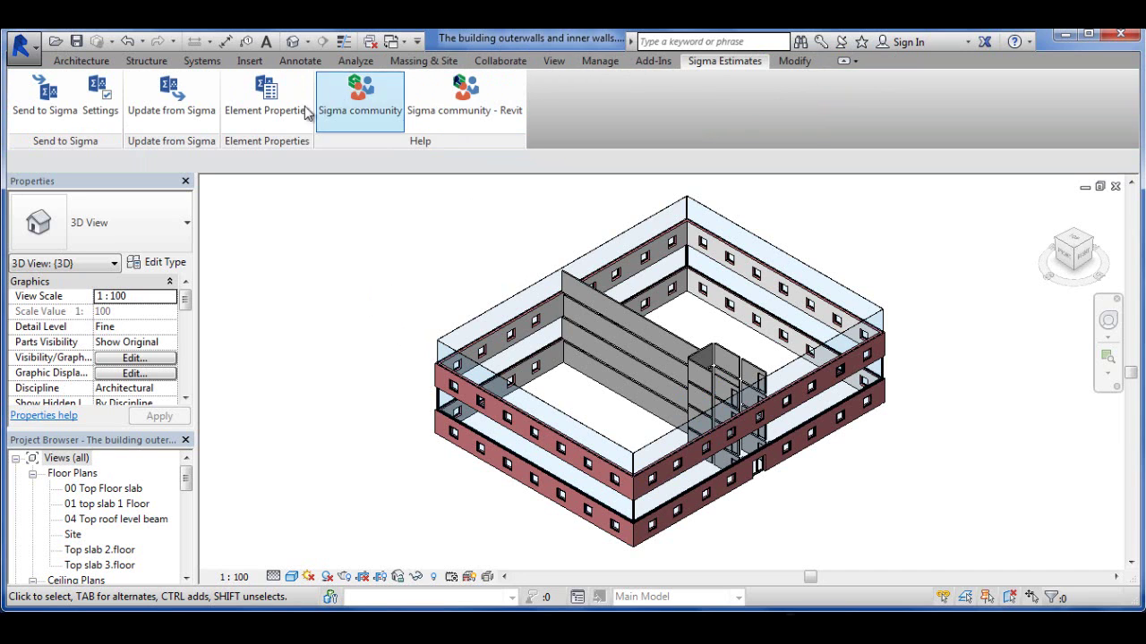
left_click(109, 109)
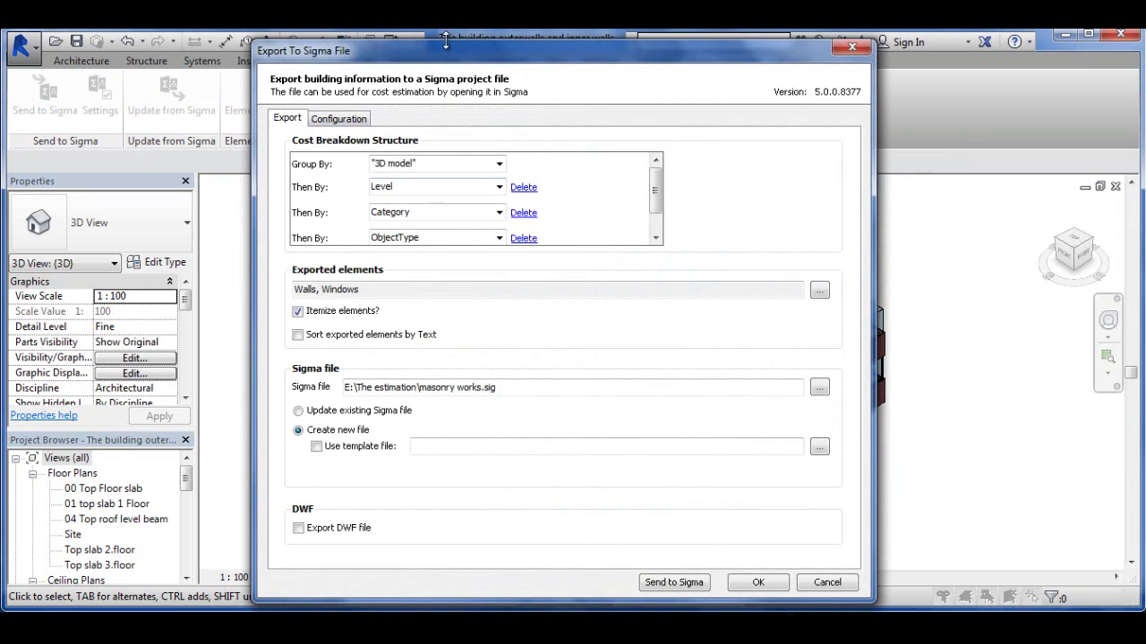
left_click_drag(458, 57, 457, 49)
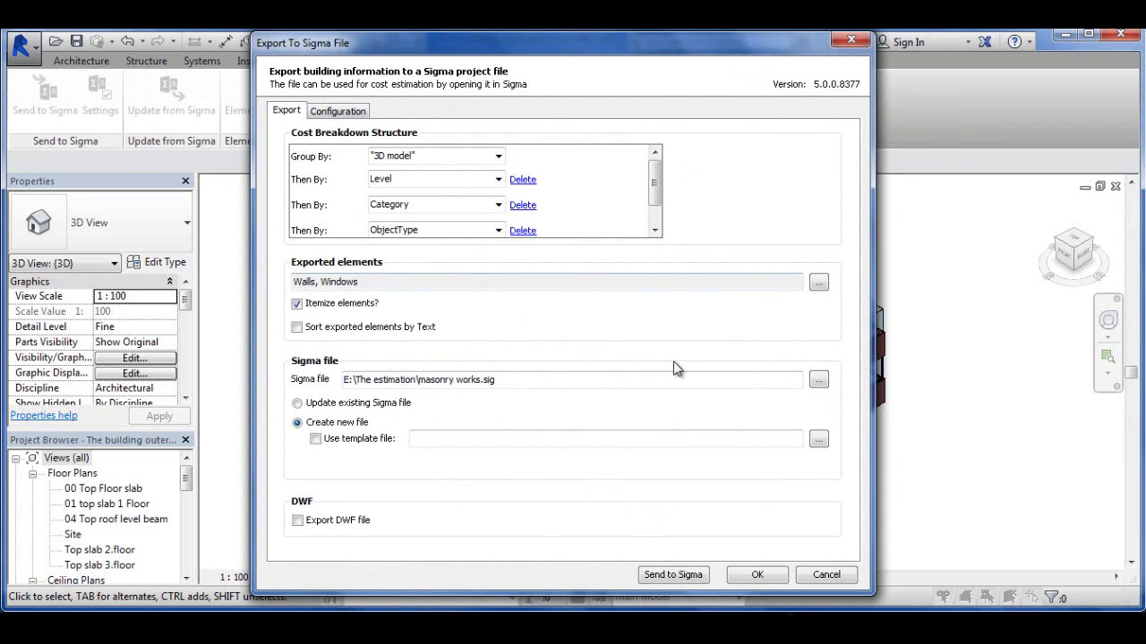
left_click(818, 283)
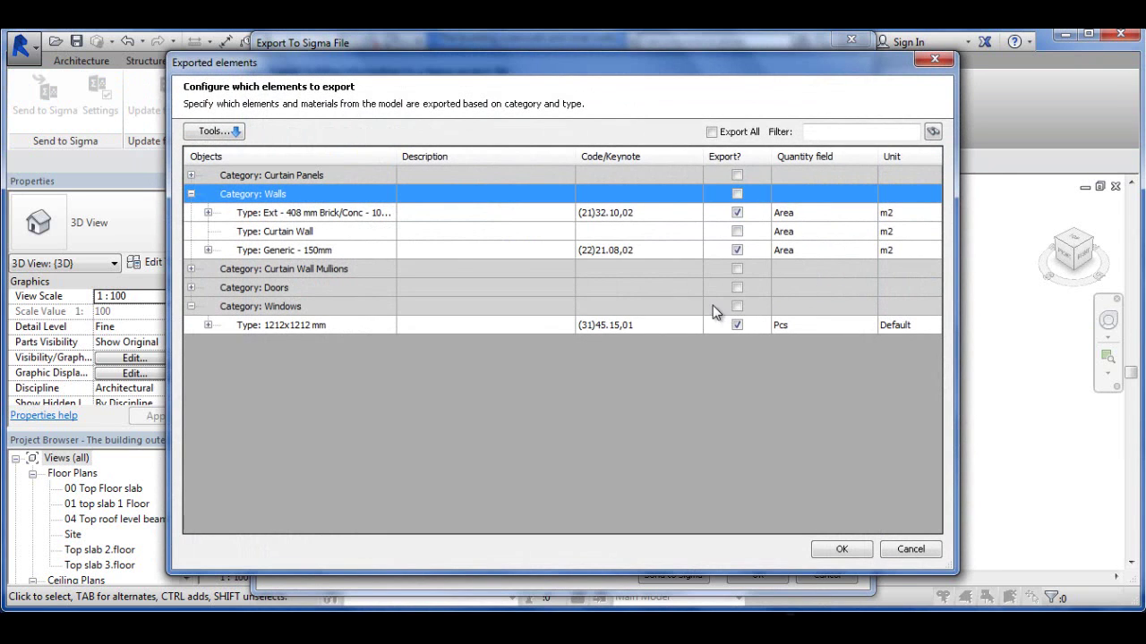
- Use E:\Library\Common library.sli as the code source for the Ext - 408 mm Brick/Conc wall type and assign code (21)32.10,02
left_click(696, 214)
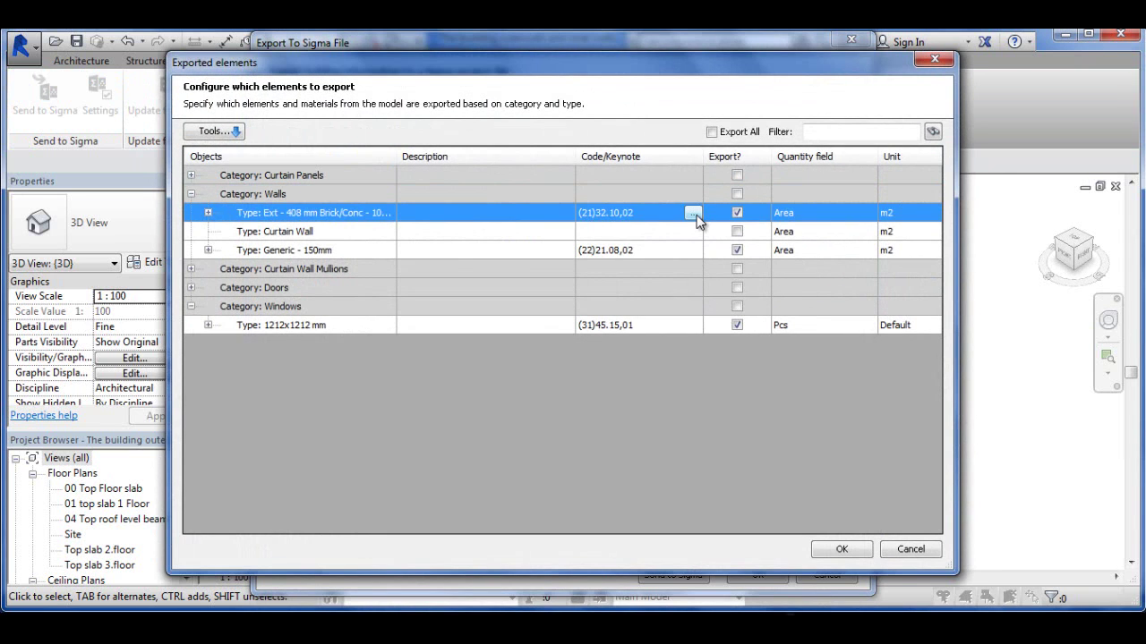
left_click(697, 215)
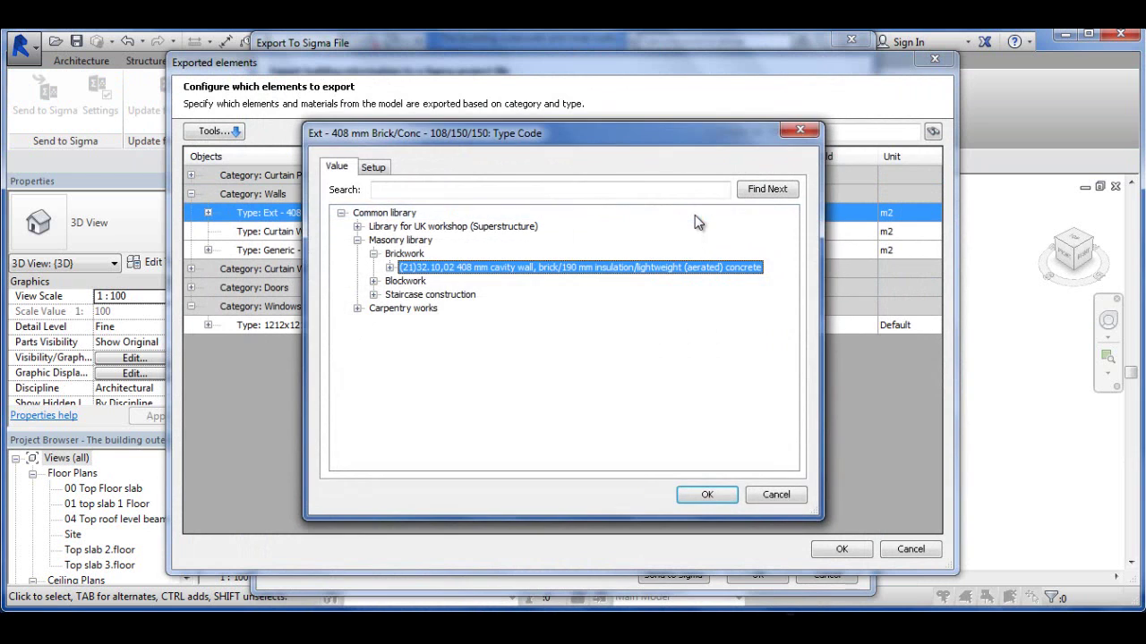
left_click(372, 170)
left_click(749, 216)
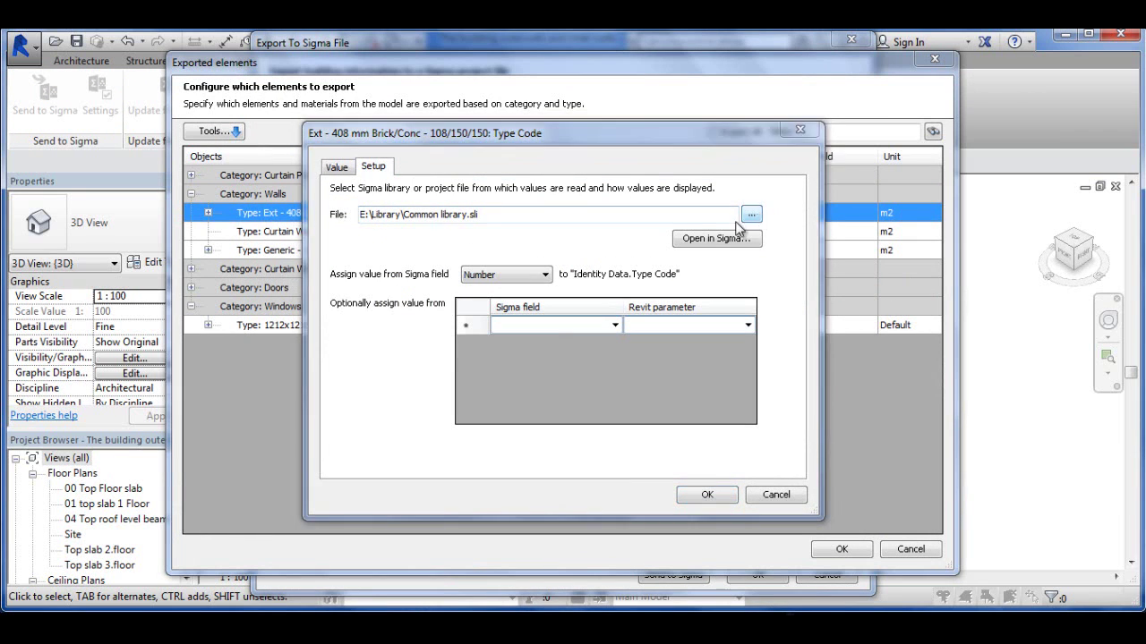
left_click(498, 224)
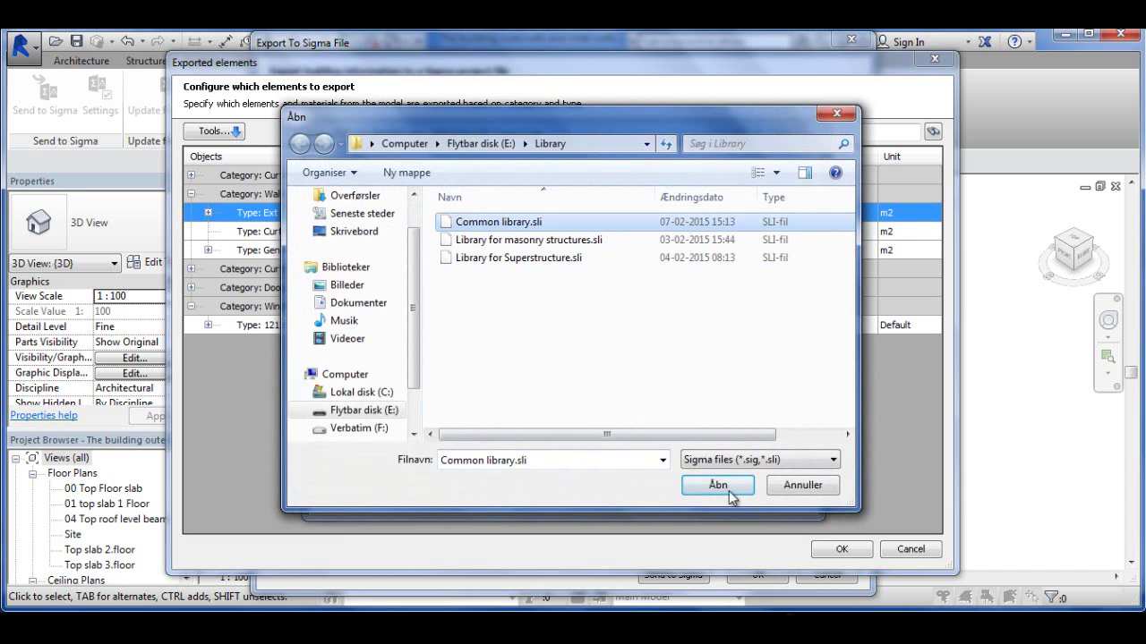
left_click(698, 489)
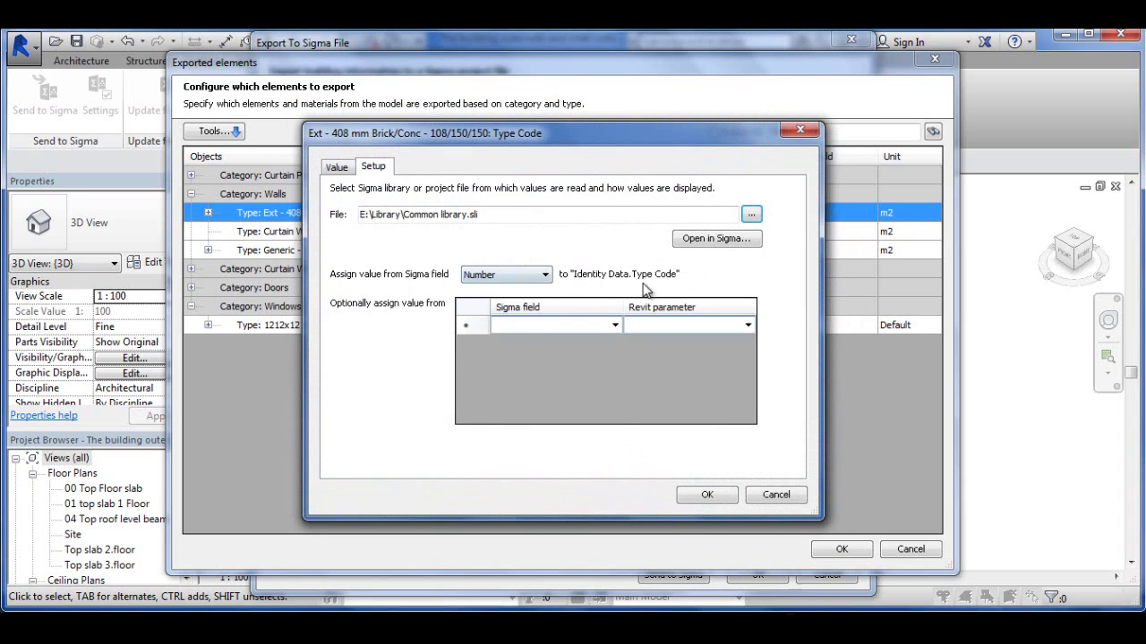
left_click(336, 169)
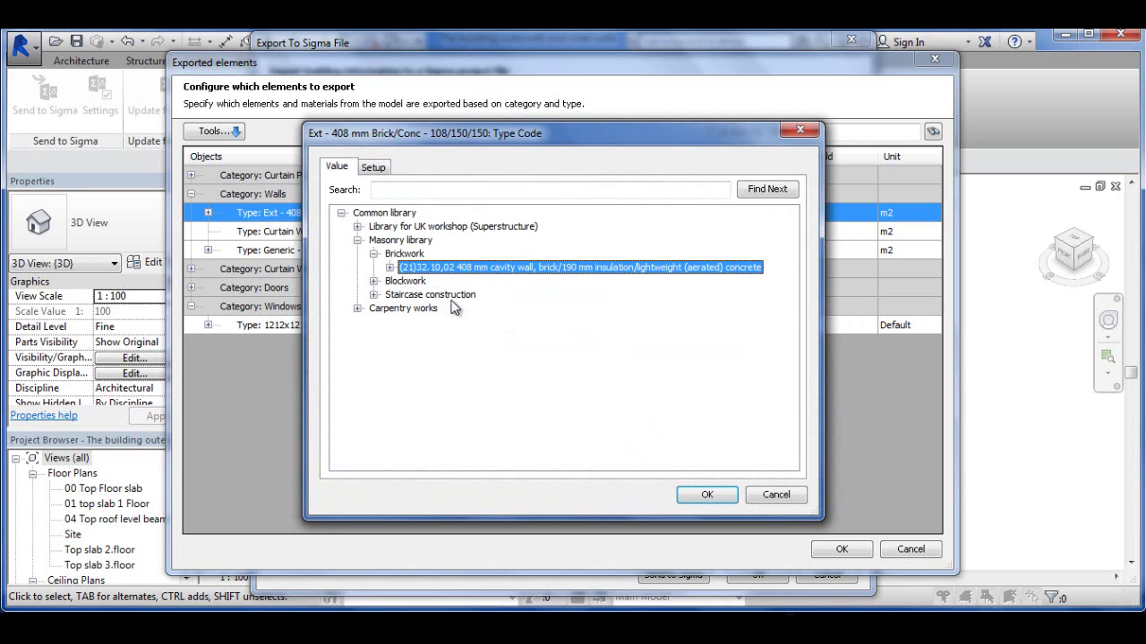
left_click(708, 495)
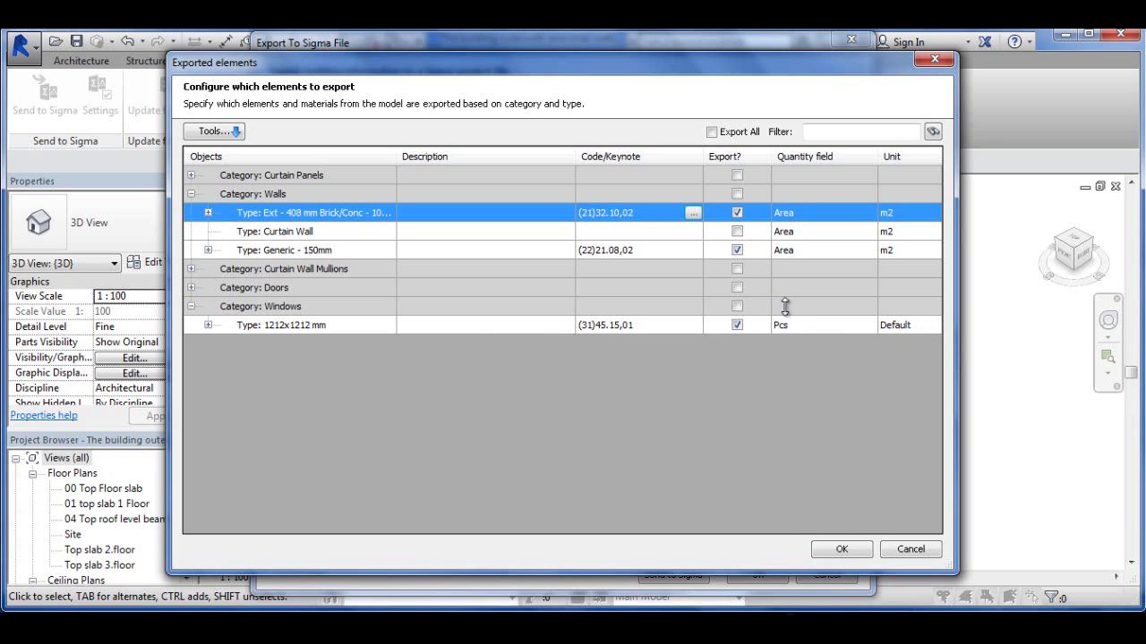
- Set the unit of the 1212x1212 mm window type to Pcs and accept the exported elements configuration
left_click(927, 326)
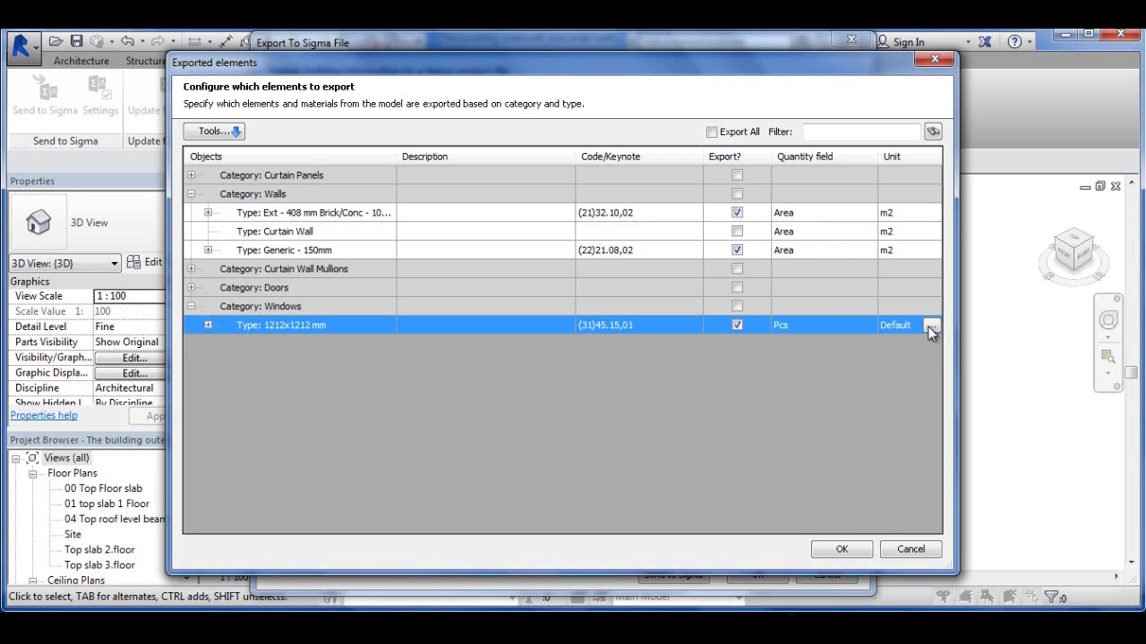
left_click(927, 326)
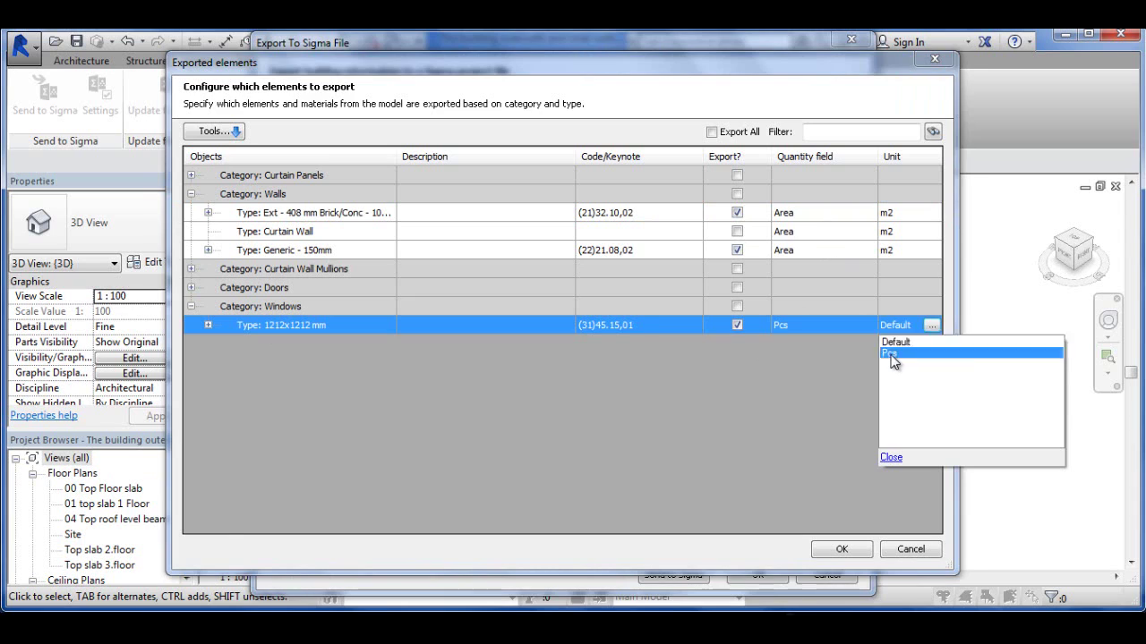
left_click(891, 355)
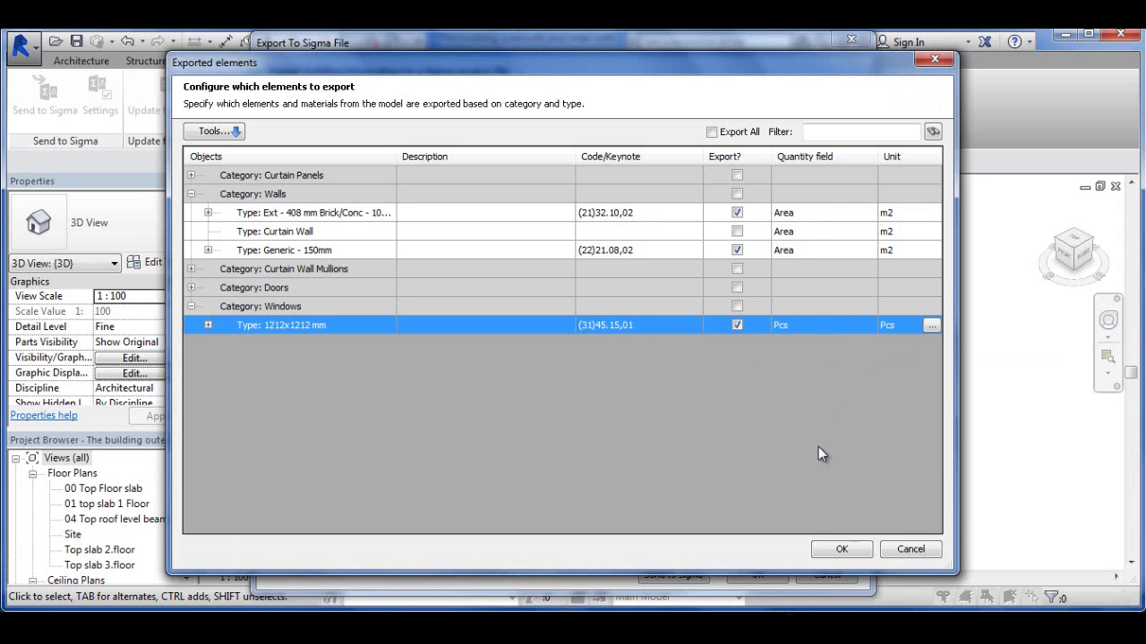
left_click(843, 547)
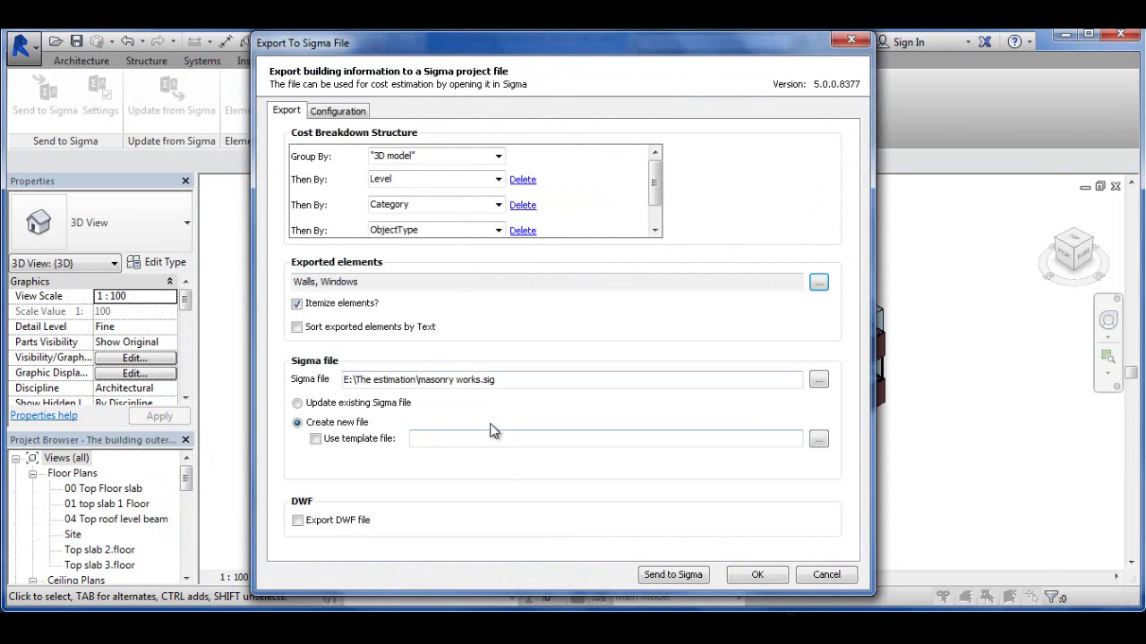
- Check the export configuration and send the model to Sigma, overwriting the existing masonry works.sig file
left_click(338, 111)
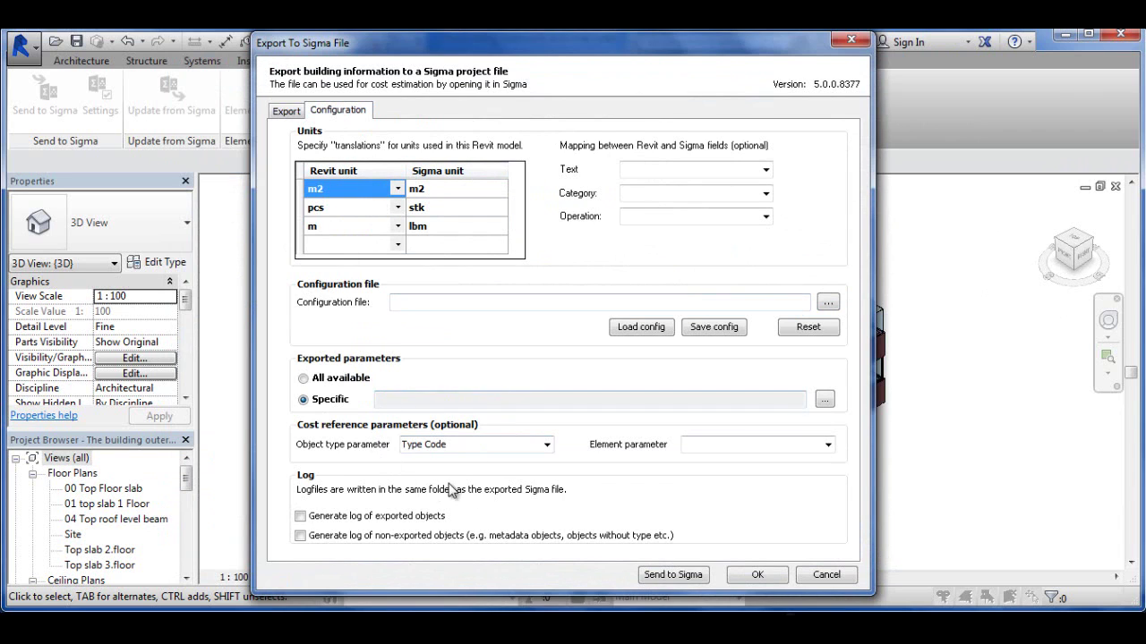
left_click(671, 575)
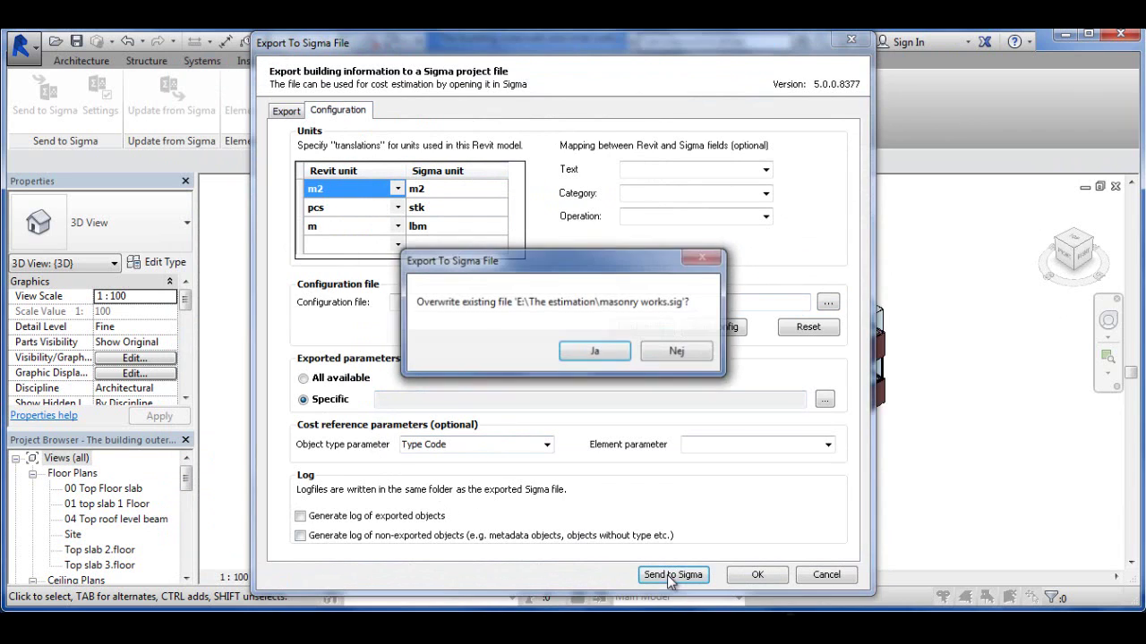
left_click(595, 352)
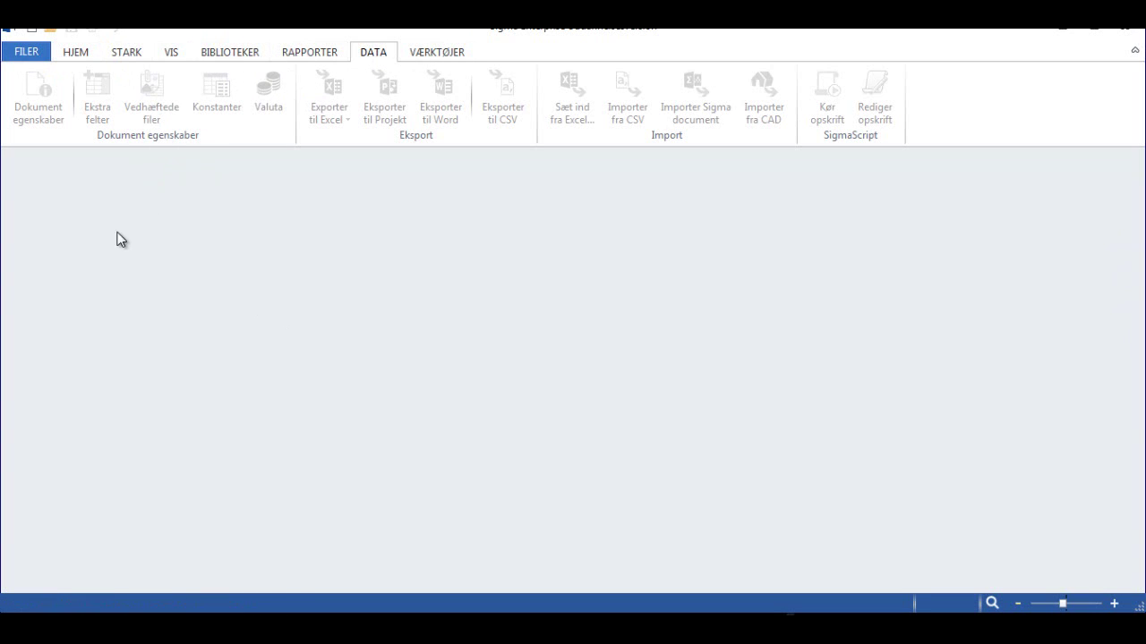
- In Sigma Enterprise, open masonry works.sig from the The estimation folder on drive E
left_click(18, 52)
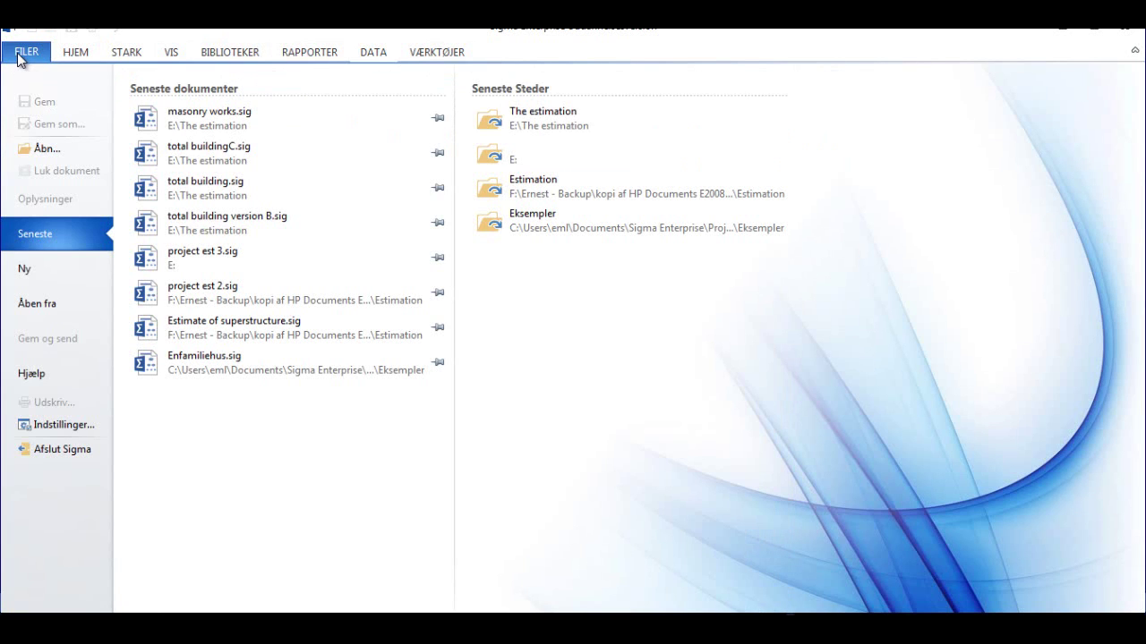
left_click(51, 150)
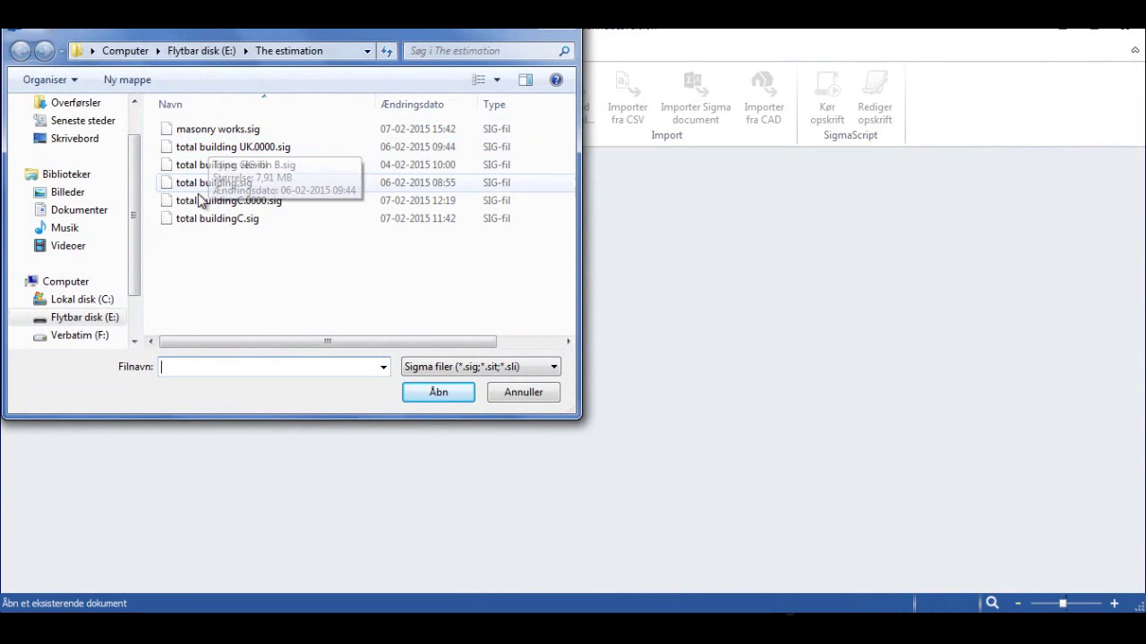
left_click(219, 131)
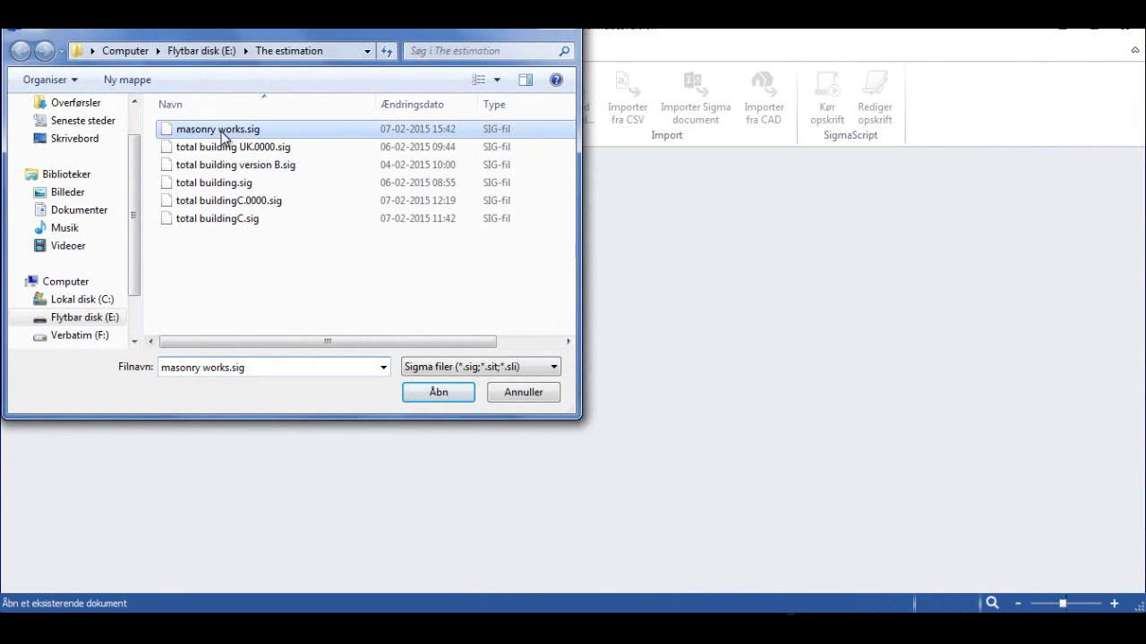
left_click(430, 392)
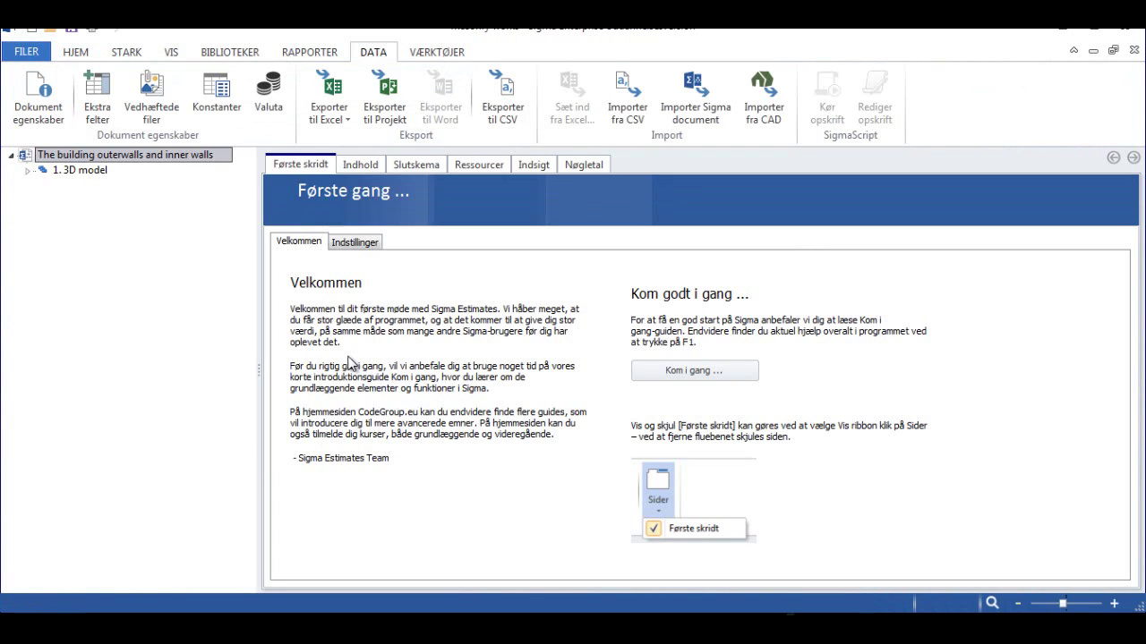
- Examine the project's contents by expanding all floors of the 3D model and viewing the 408 mm exterior walls under 00 Top Floor slab
left_click(356, 166)
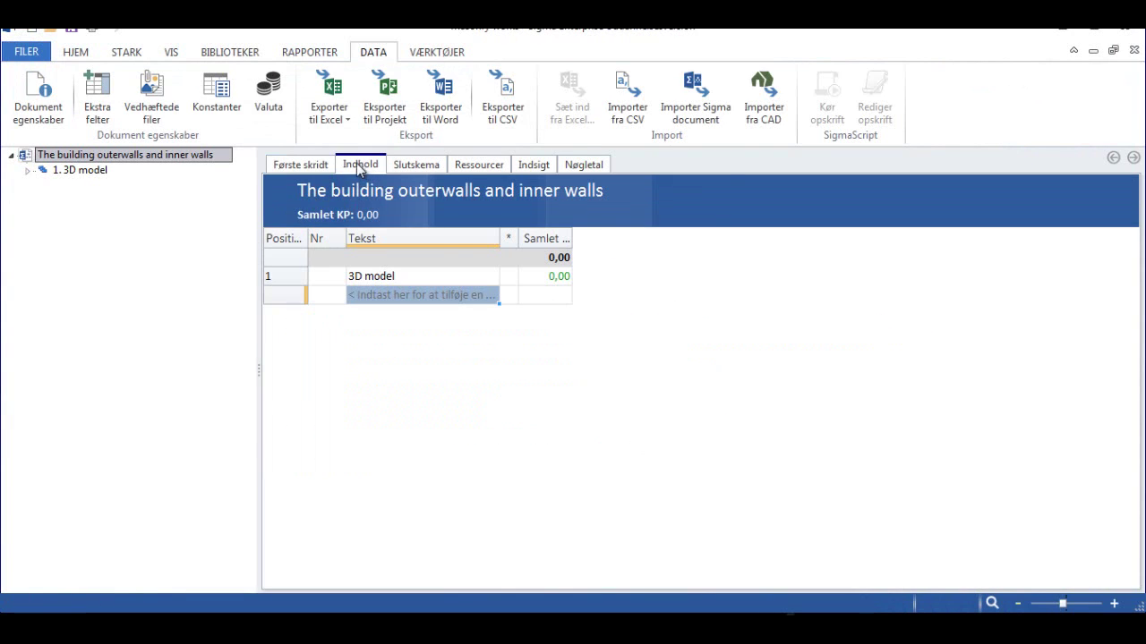
left_click(28, 170)
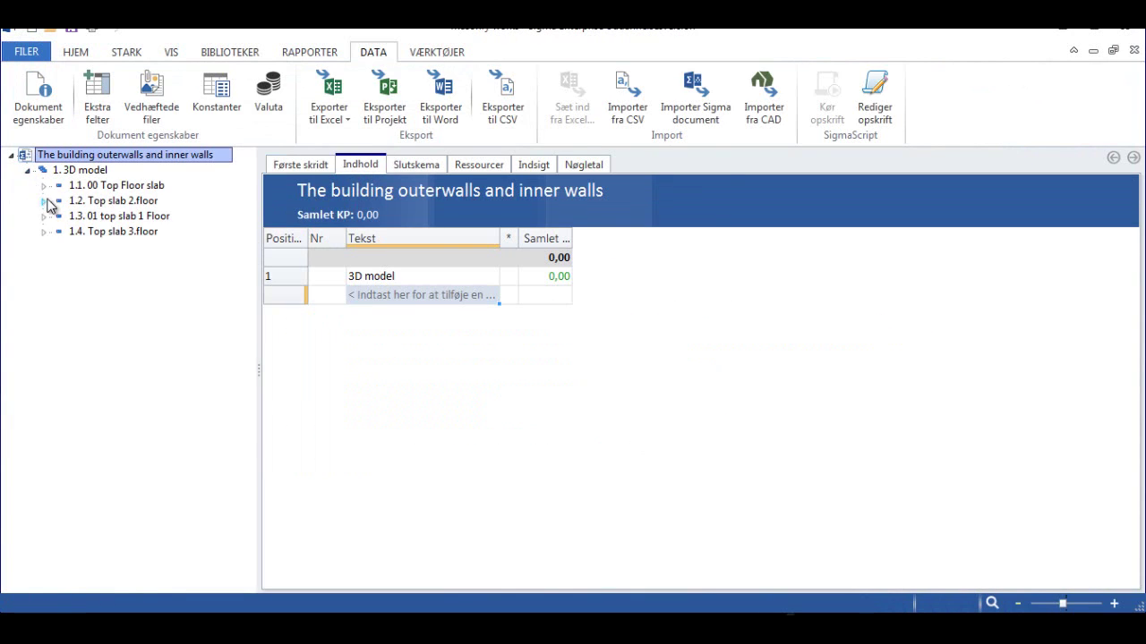
left_click(44, 185)
left_click(45, 232)
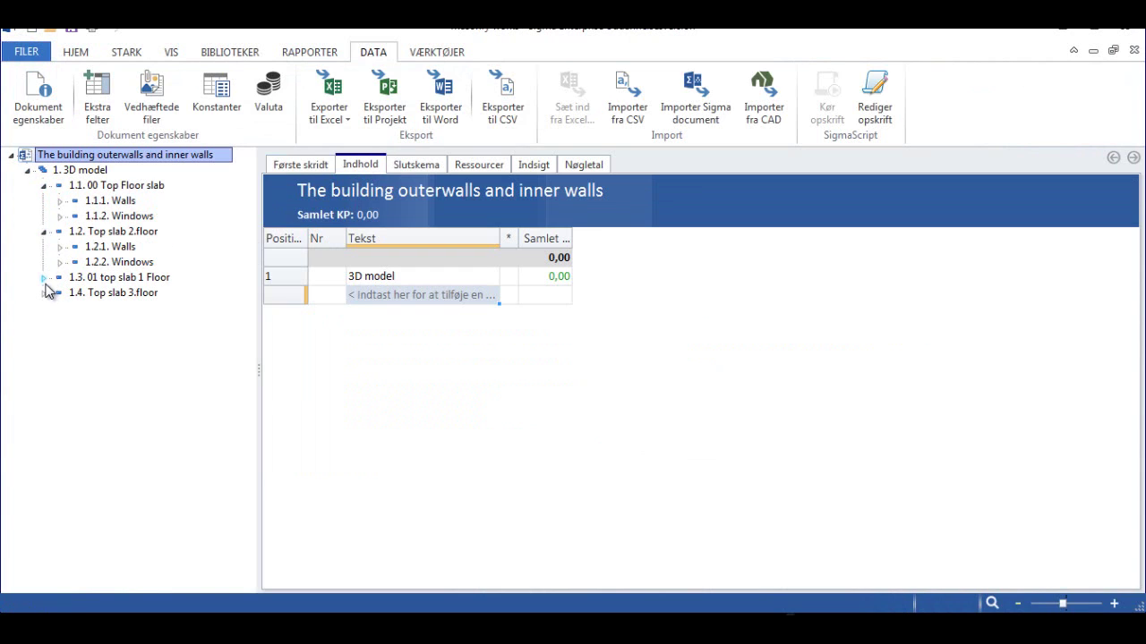
left_click(44, 277)
left_click(44, 308)
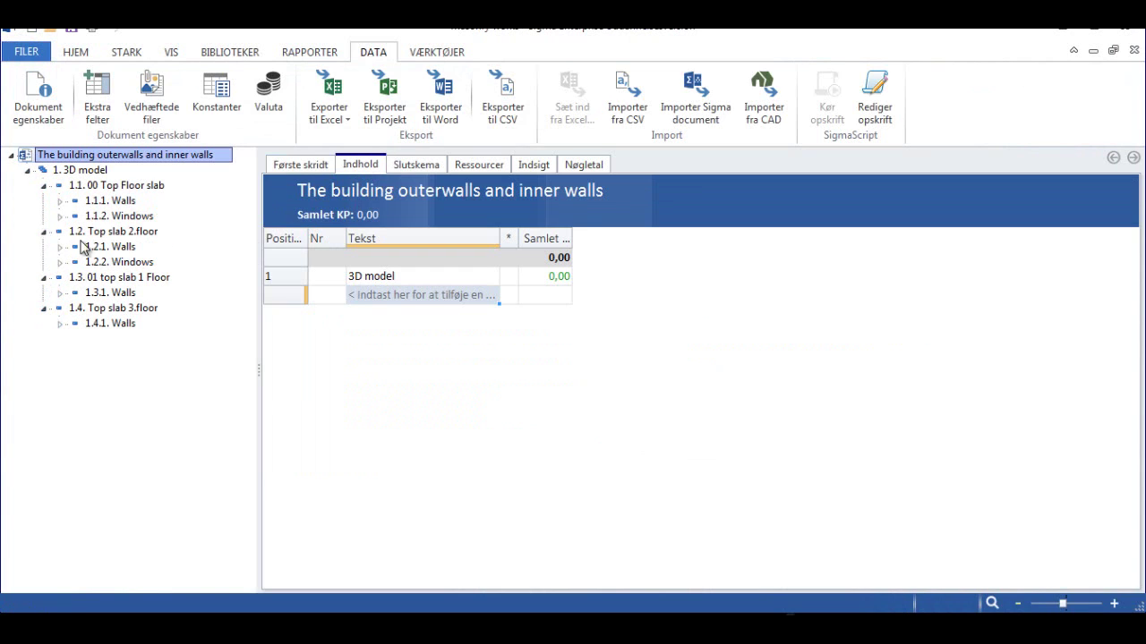
left_click(60, 201)
left_click(120, 216)
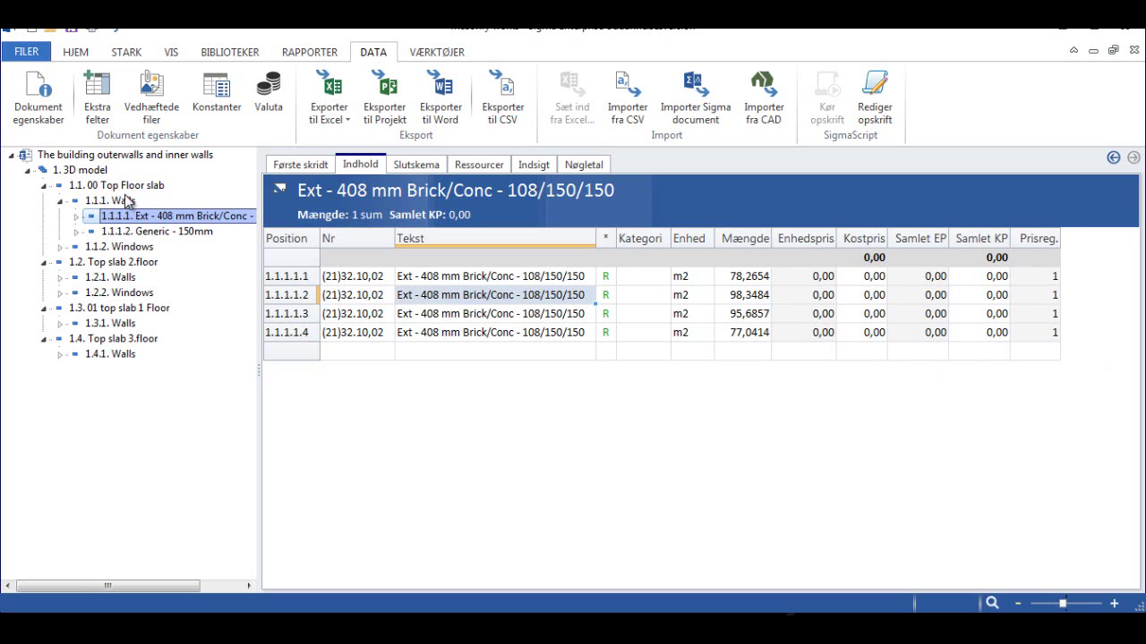
- Update the whole project's components from Common library.sli in the Library folder on drive E
left_click(235, 52)
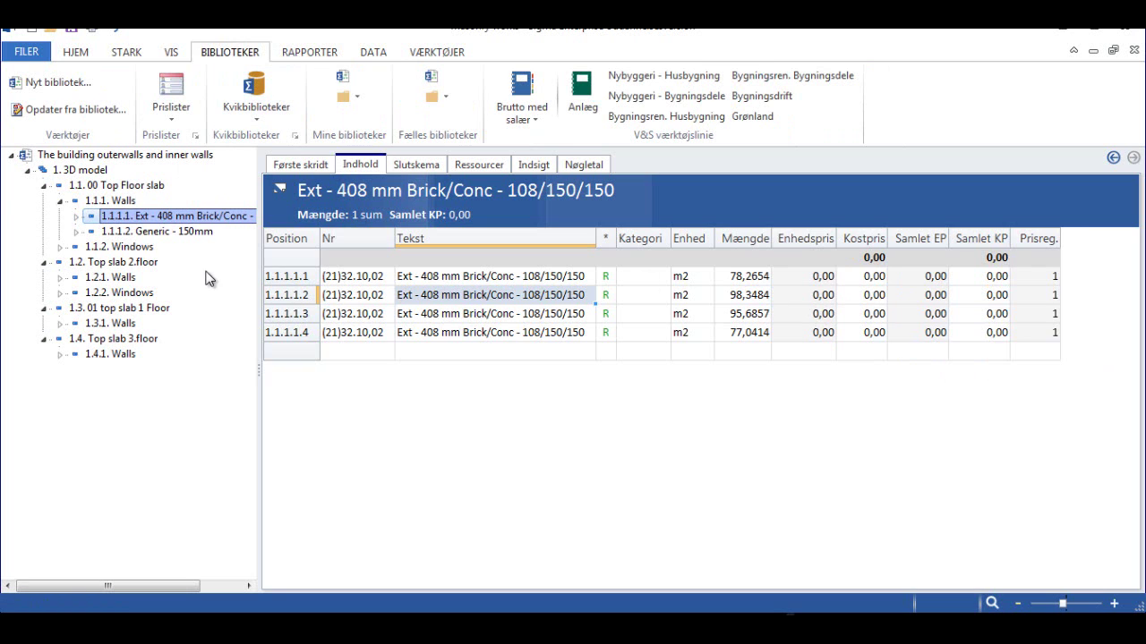
left_click(43, 111)
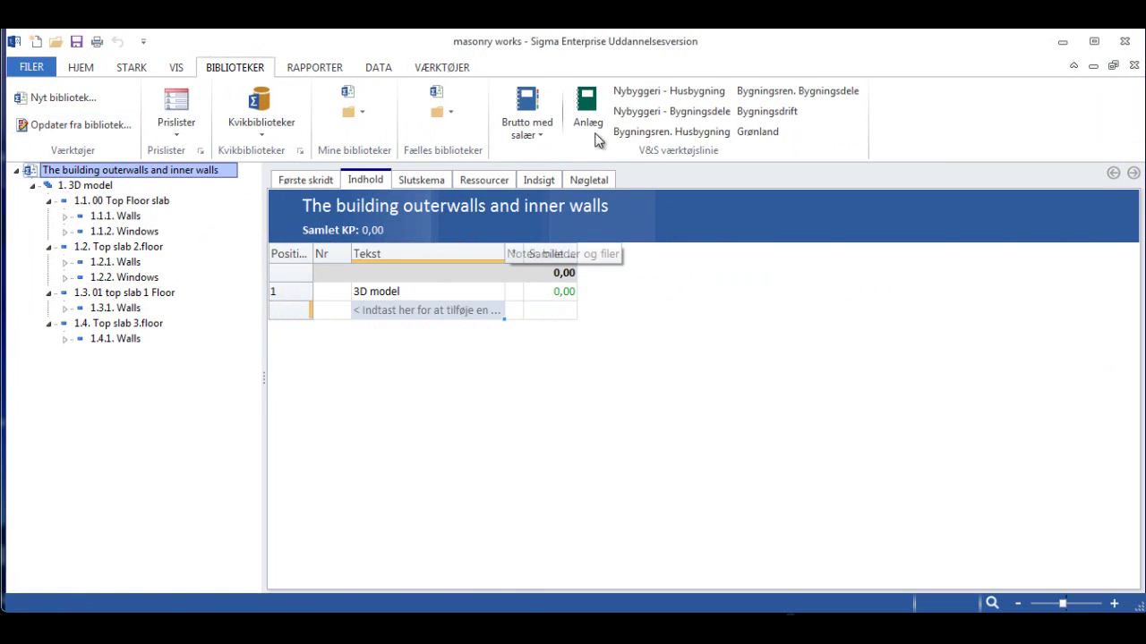
left_click(100, 130)
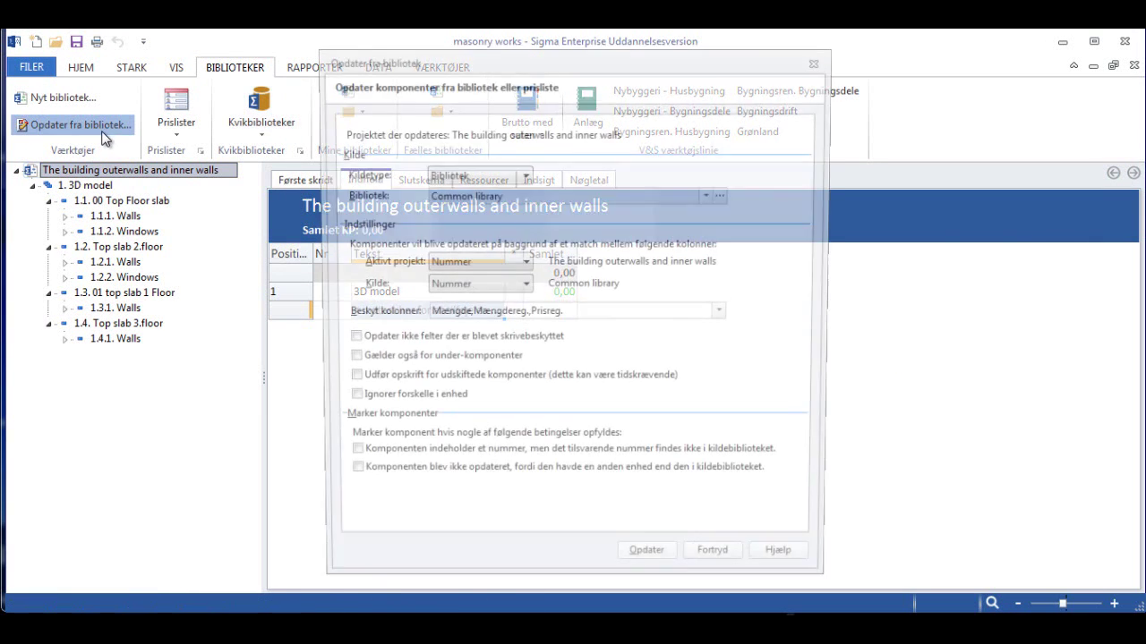
left_click(725, 193)
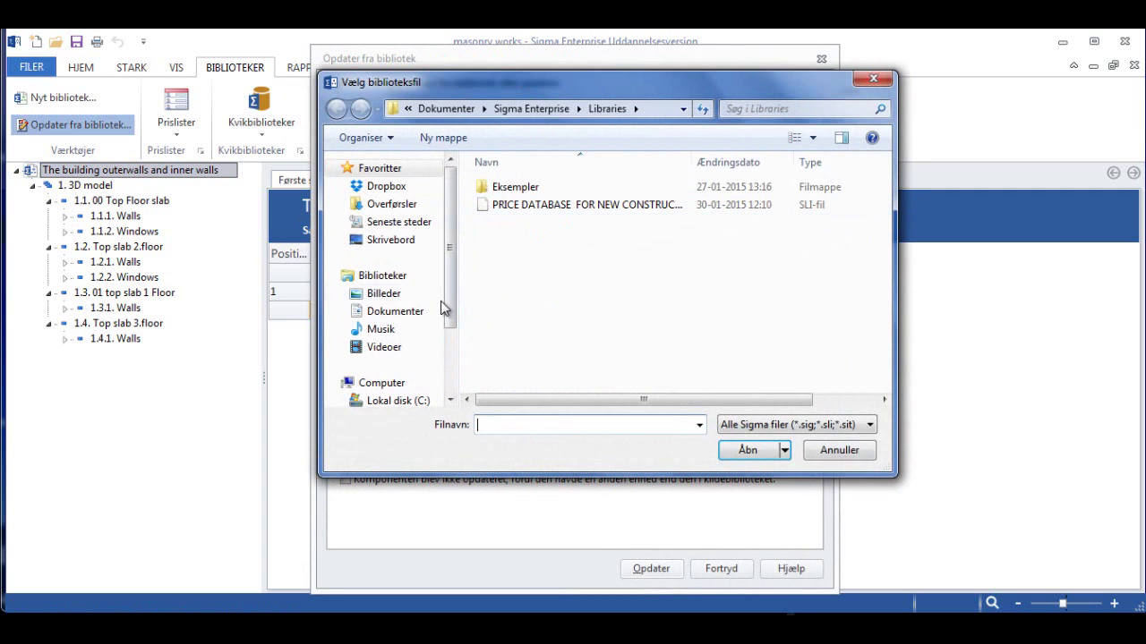
left_click_drag(447, 296, 453, 361)
left_click(434, 324)
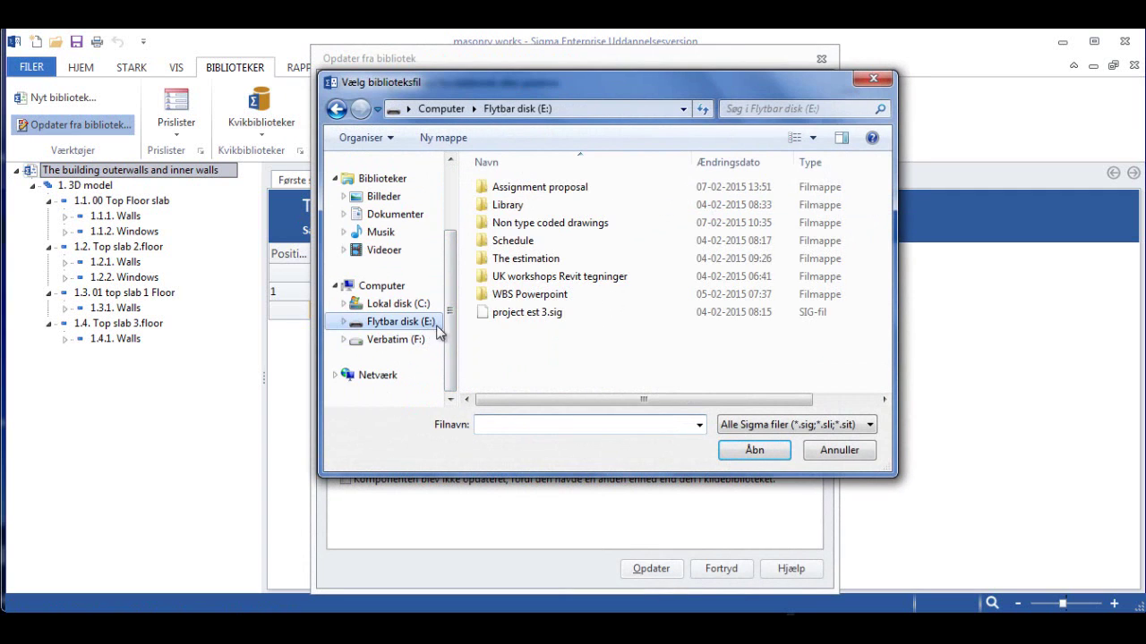
double_click(511, 205)
left_click(528, 187)
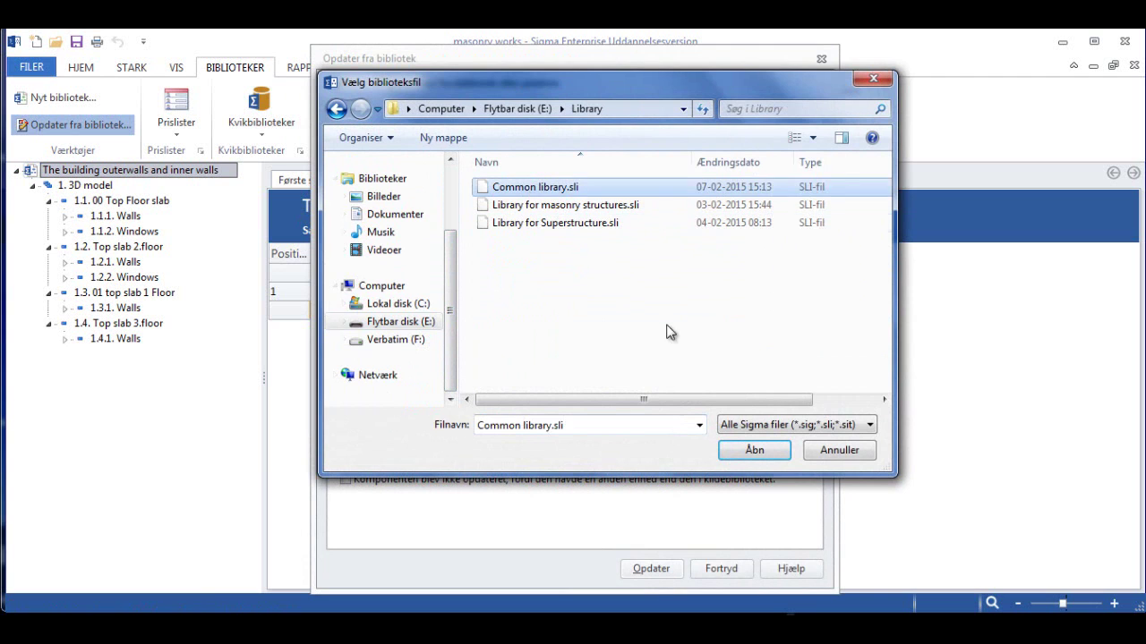
left_click(755, 451)
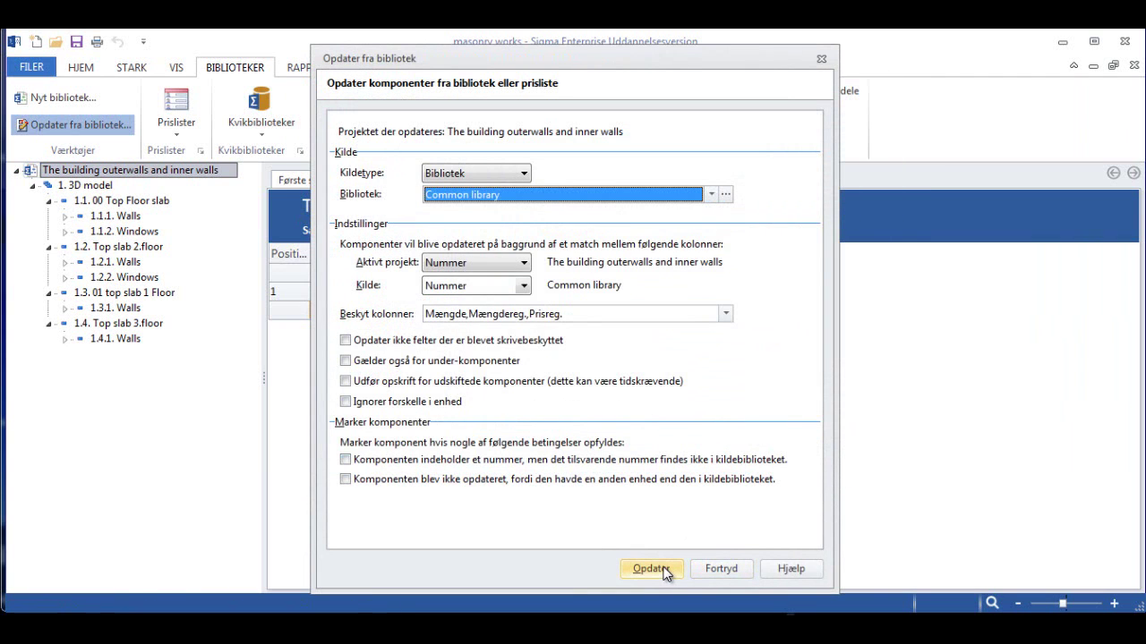
left_click(652, 569)
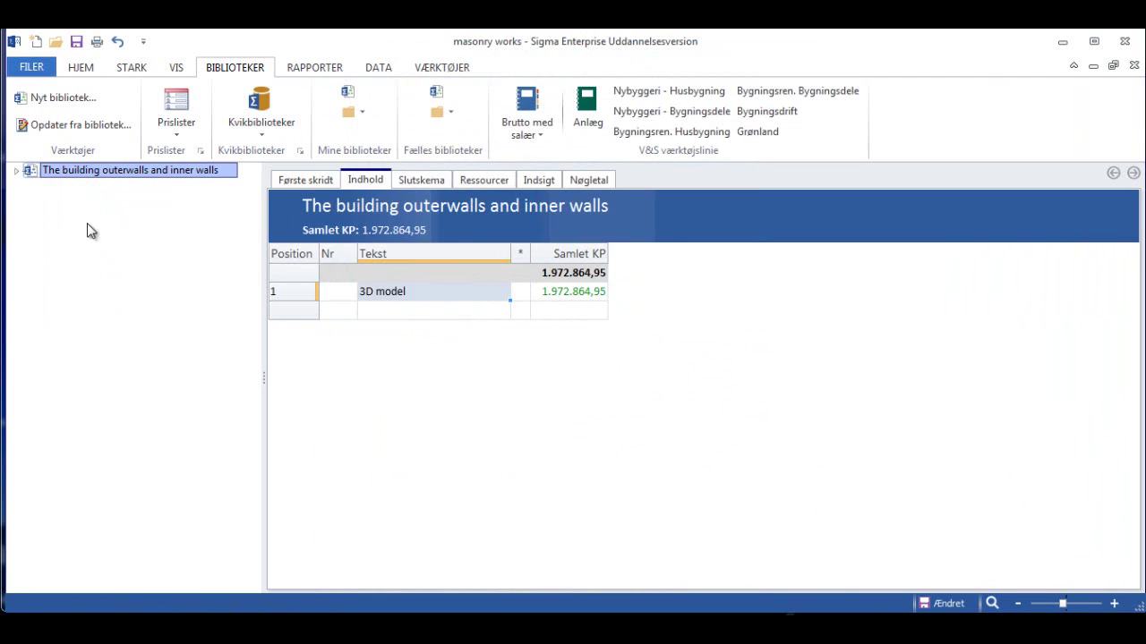
- Expand the project's floors in the 3D model and view the cost summary in the Slutskema
left_click(16, 170)
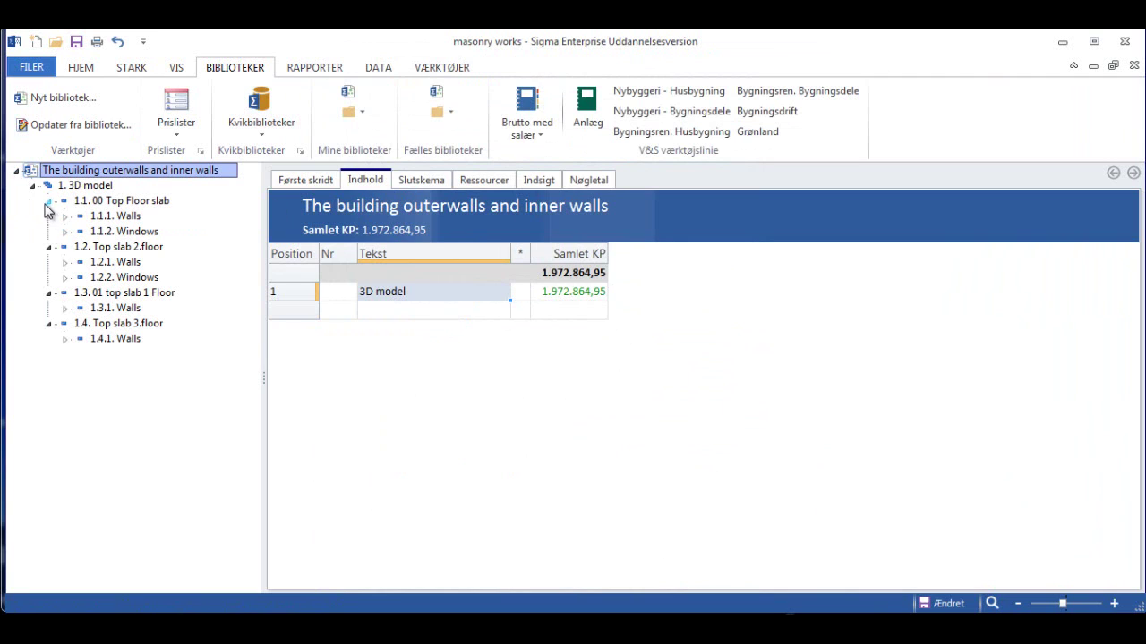
left_click(49, 324)
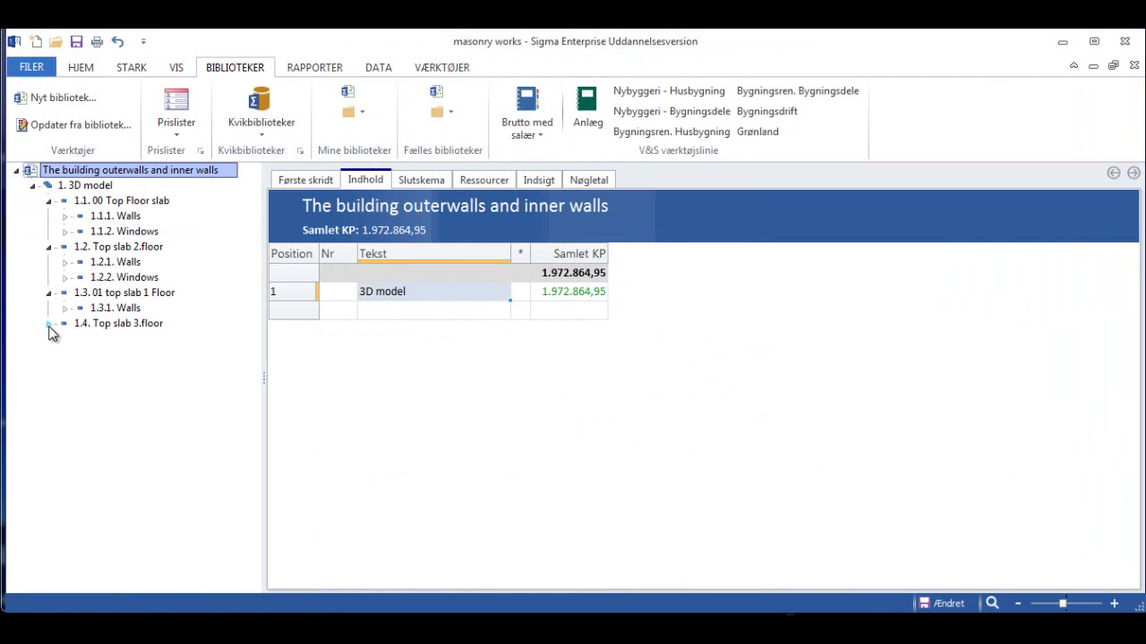
left_click(50, 324)
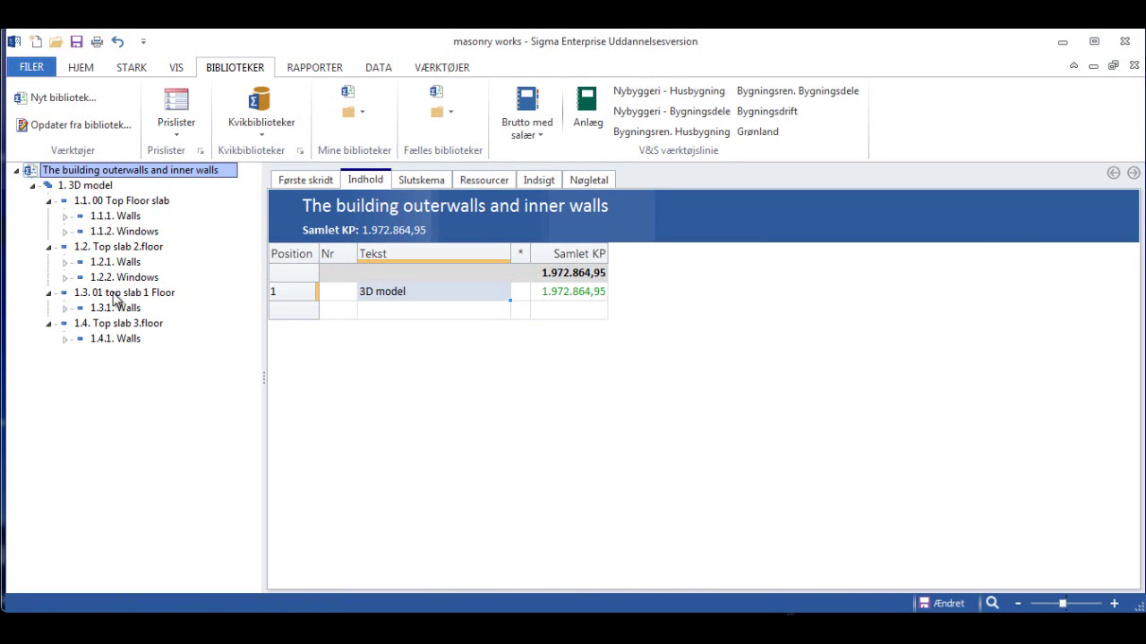
left_click(421, 180)
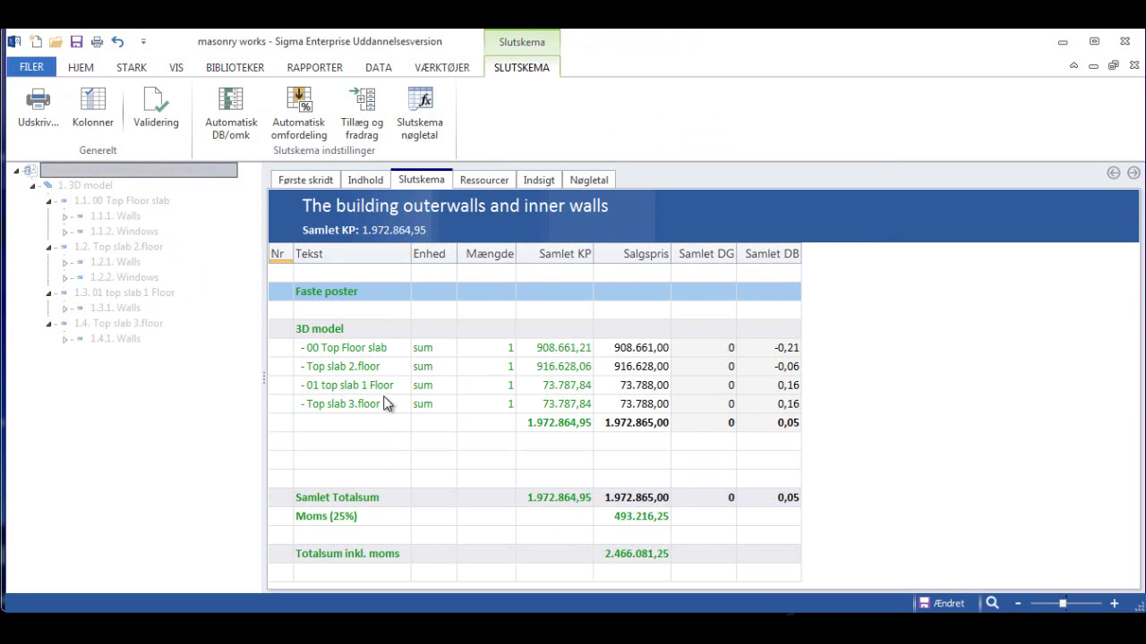
- Set the document's VAT rate (Moms) to 17 % in the document properties
key("alt+Return")
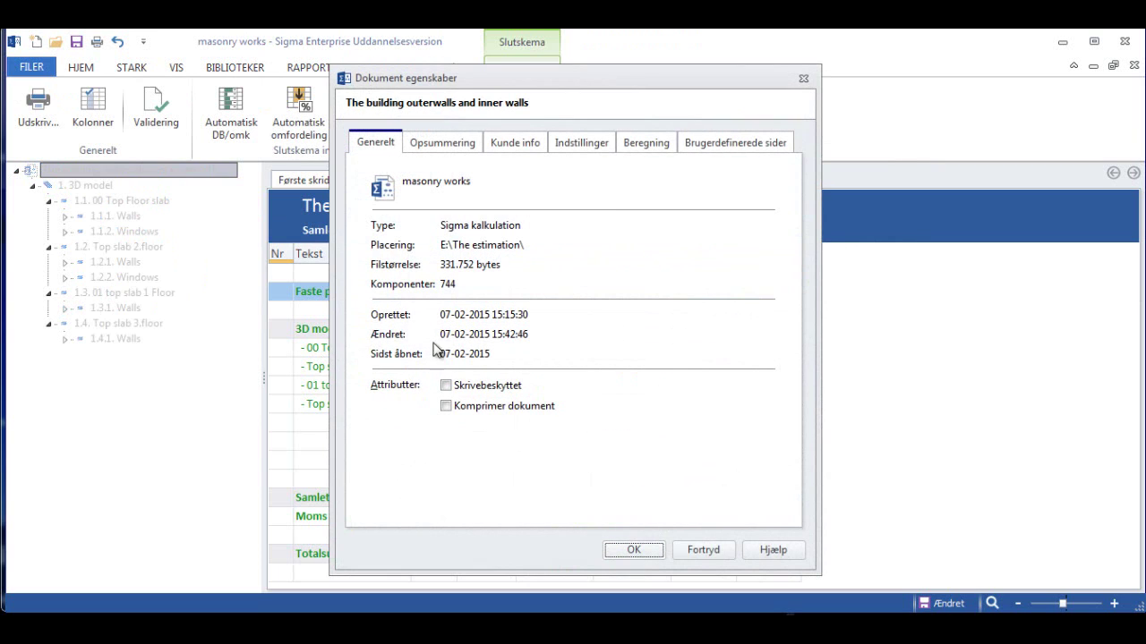
left_click(583, 143)
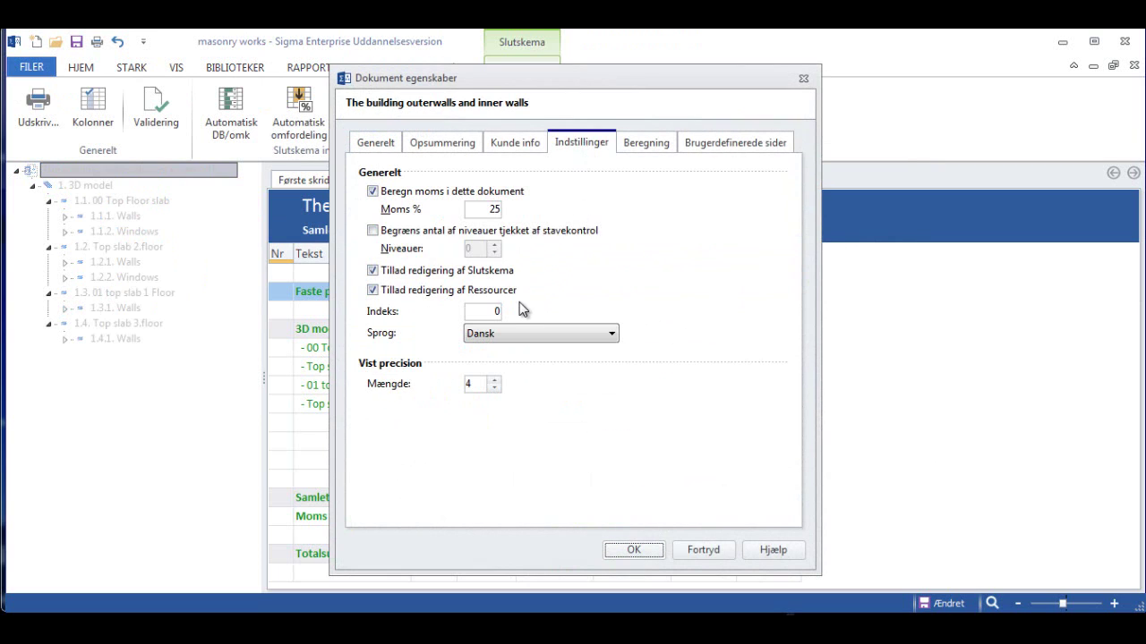
double_click(492, 210)
type("17")
left_click(636, 549)
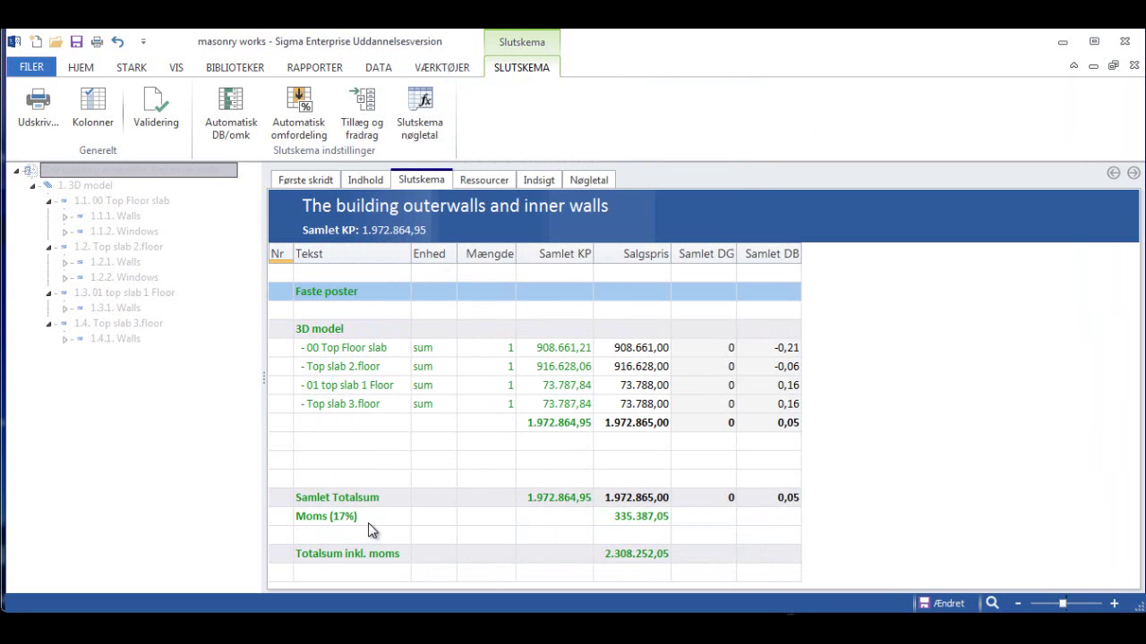
- Save the estimate over the existing masonry works.sig in The estimation folder and close the document
left_click(43, 70)
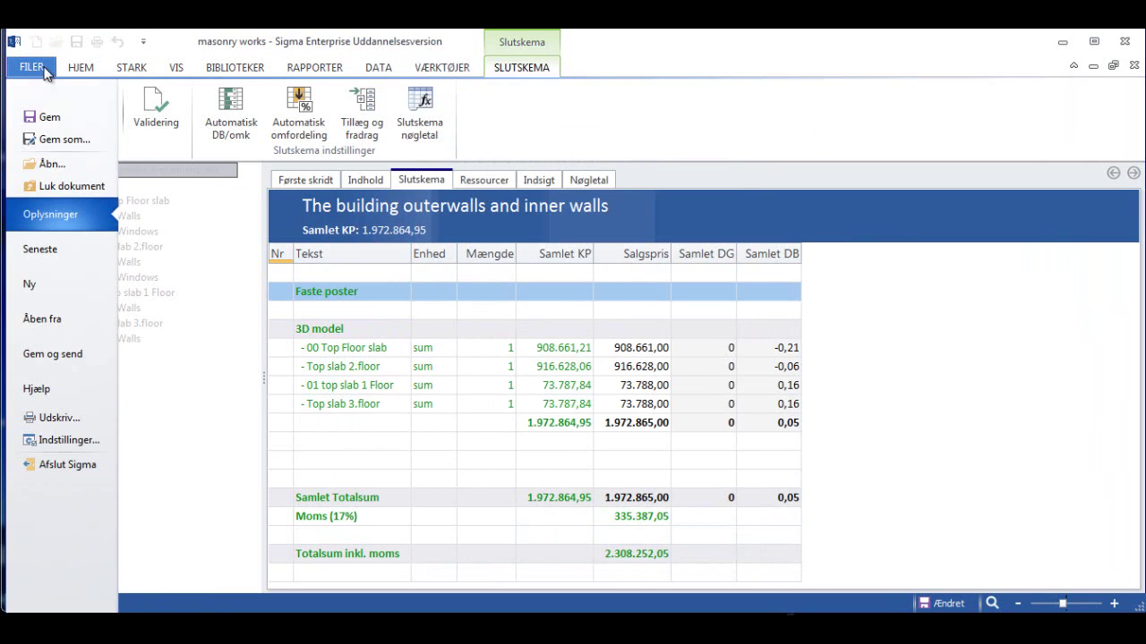
left_click(62, 140)
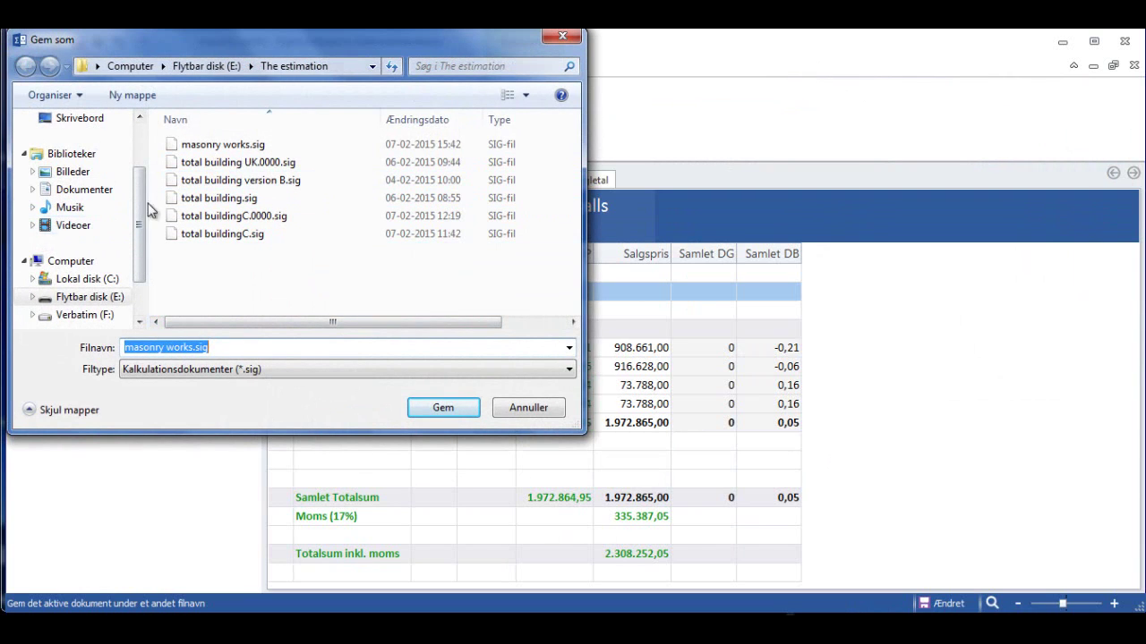
left_click(211, 145)
left_click(445, 407)
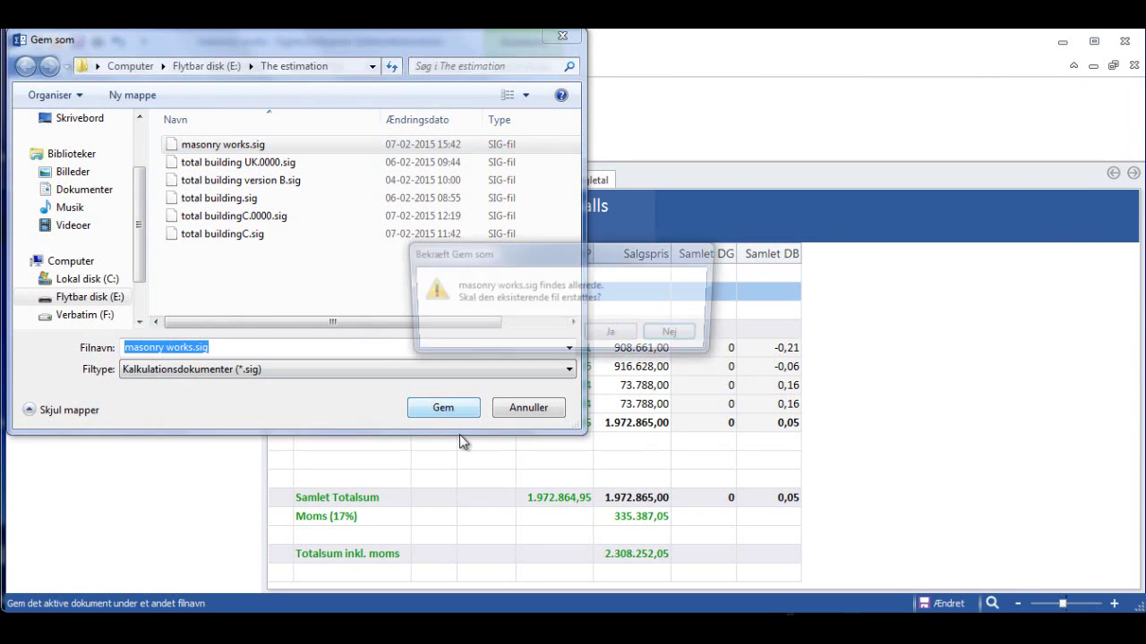
left_click(612, 337)
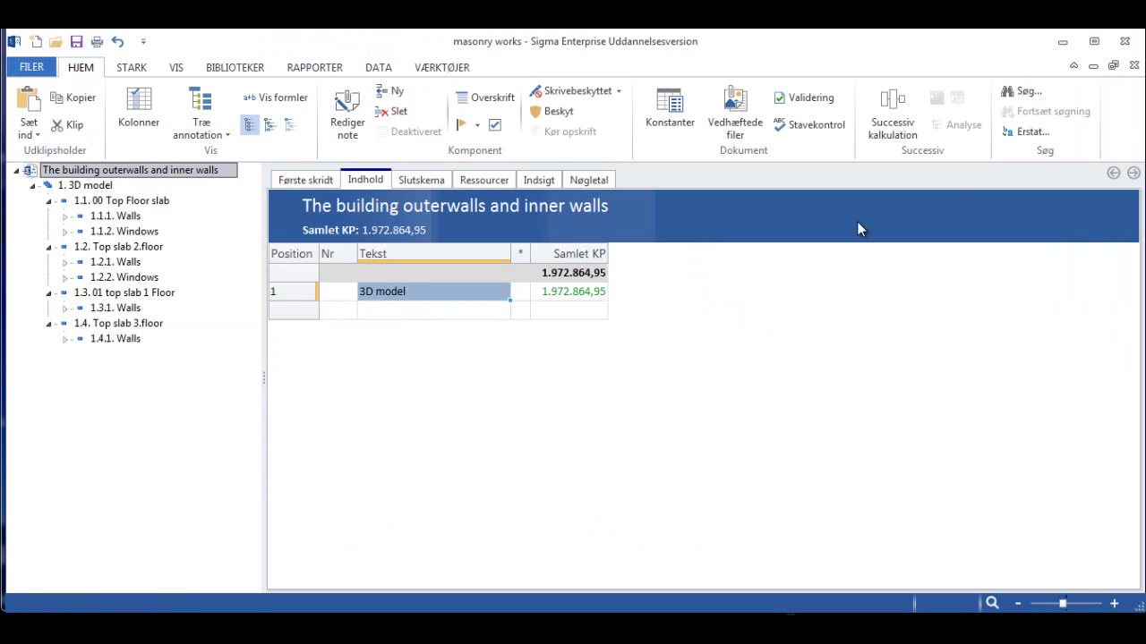
left_click(1134, 67)
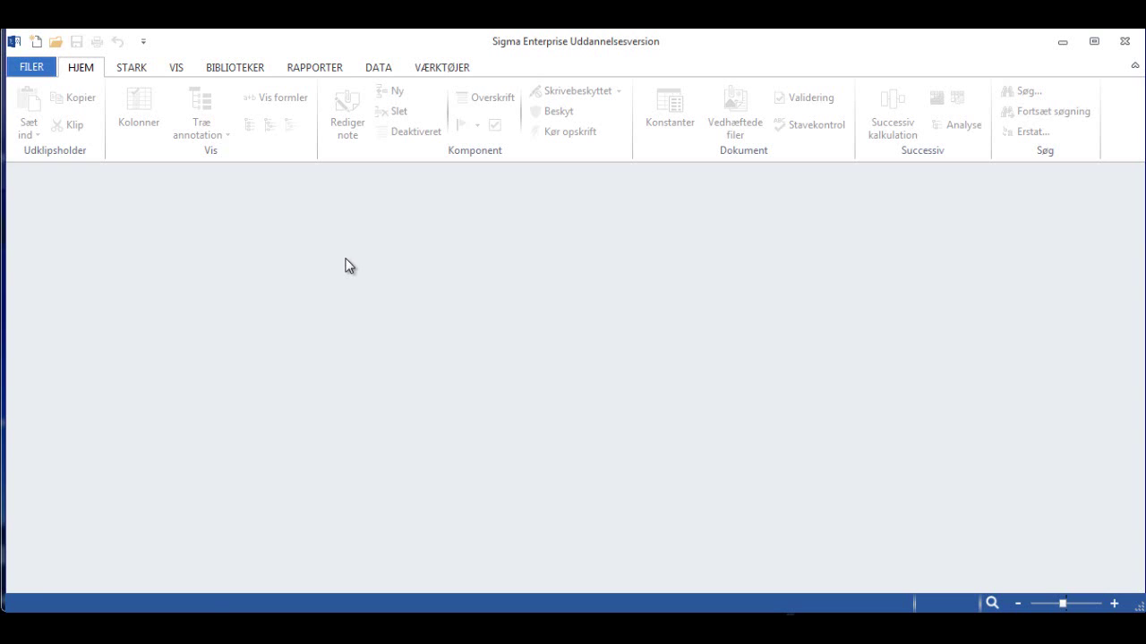
- Create a blank calculation named Common estimation and show its contents (Indhold)
left_click(39, 68)
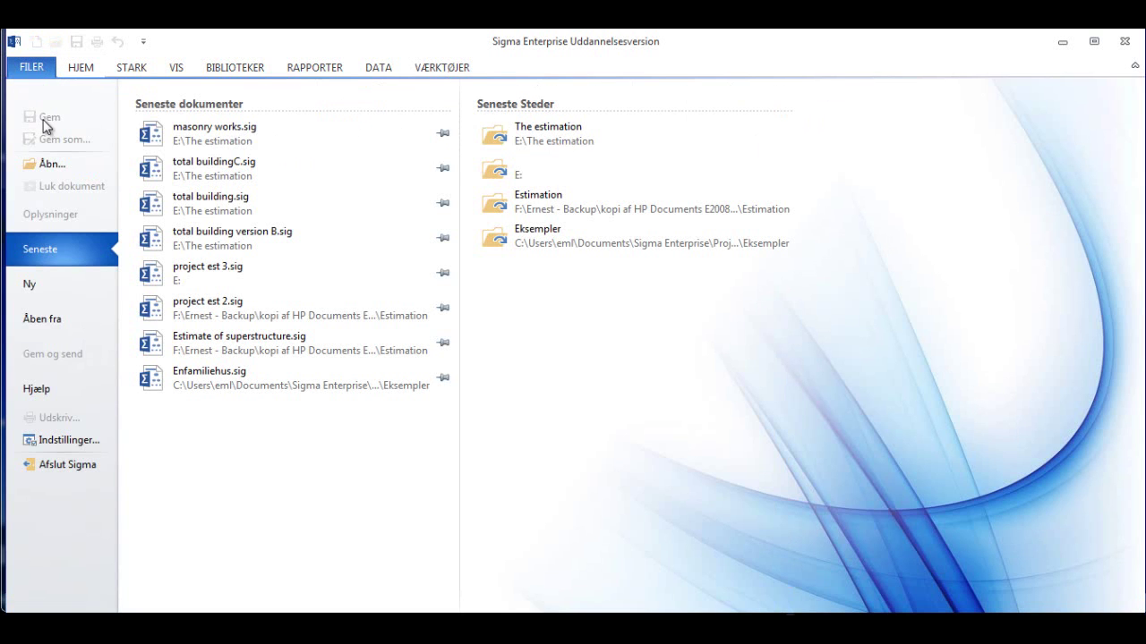
left_click(37, 285)
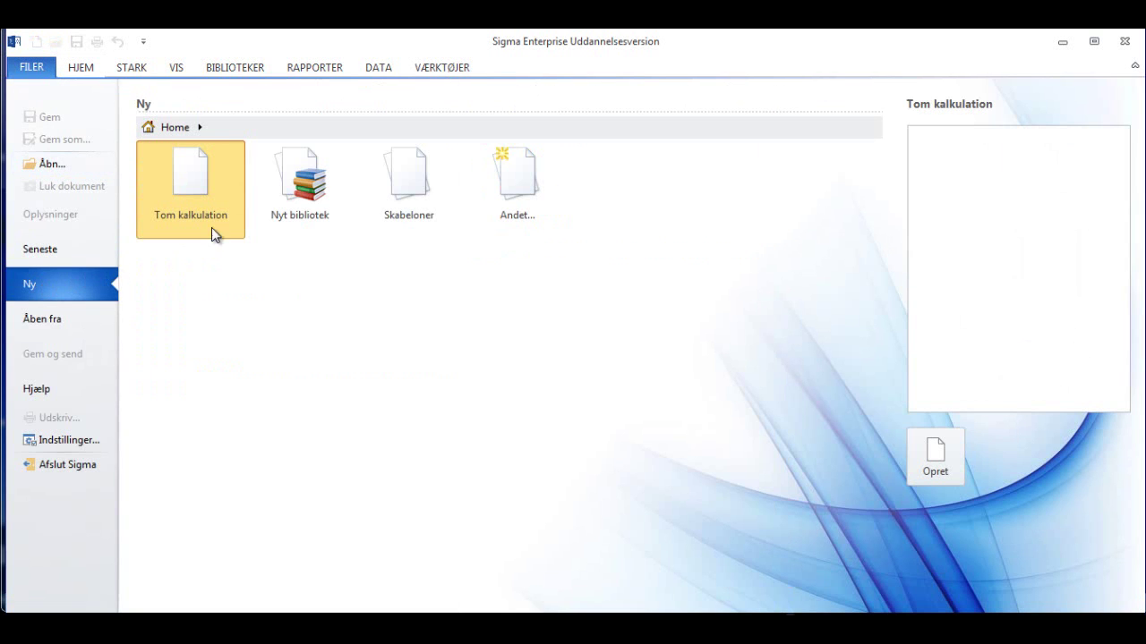
left_click(933, 452)
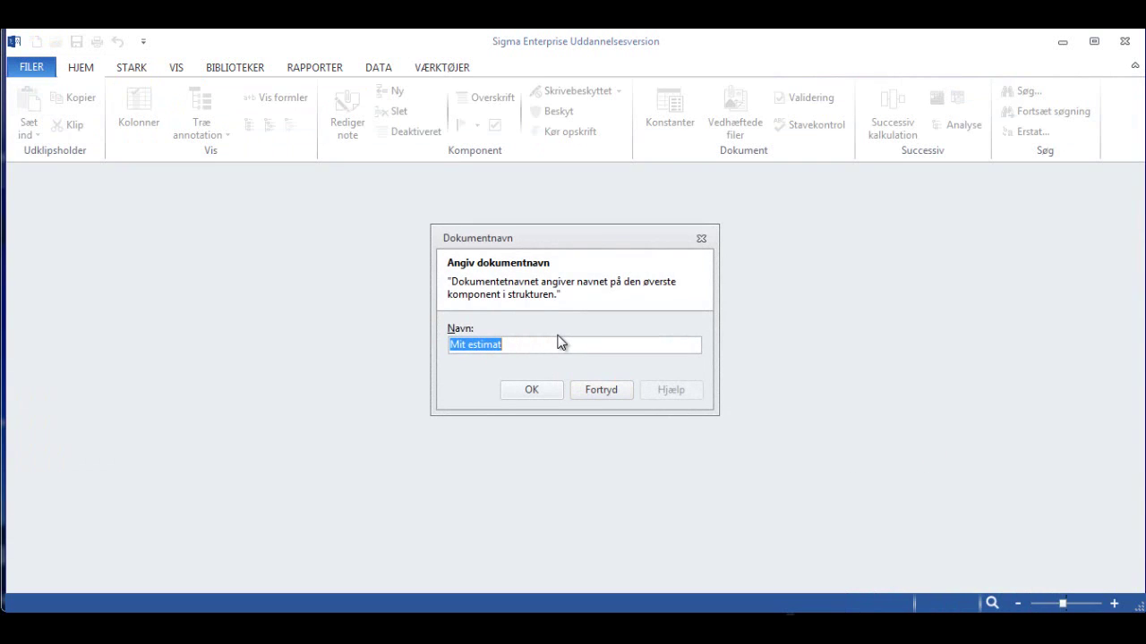
type("Common")
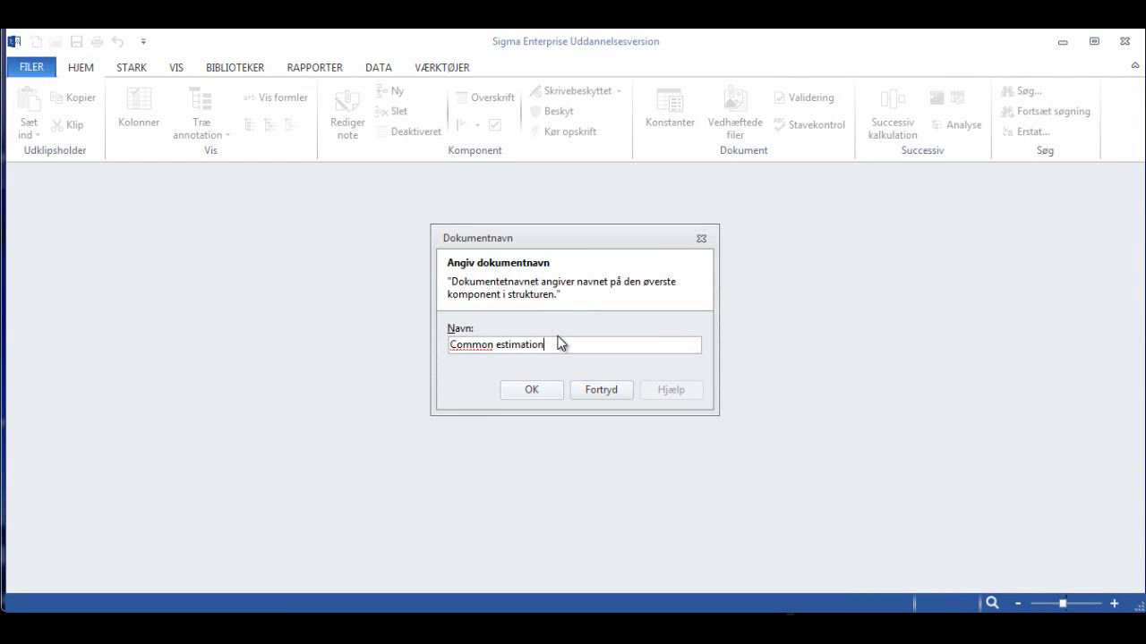
left_click(506, 396)
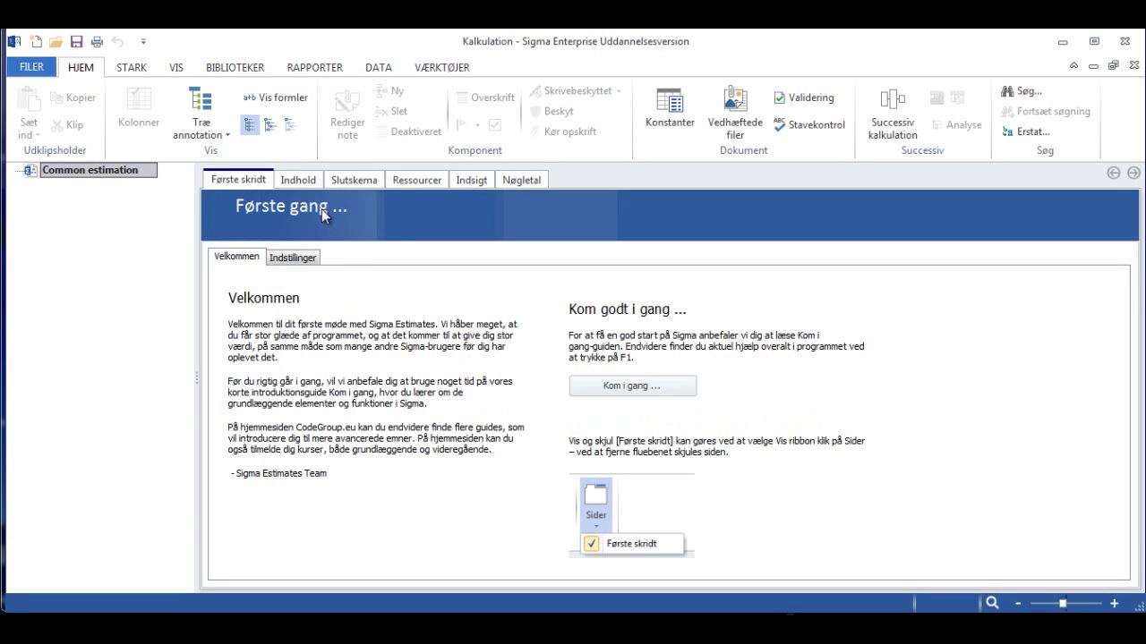
left_click(306, 178)
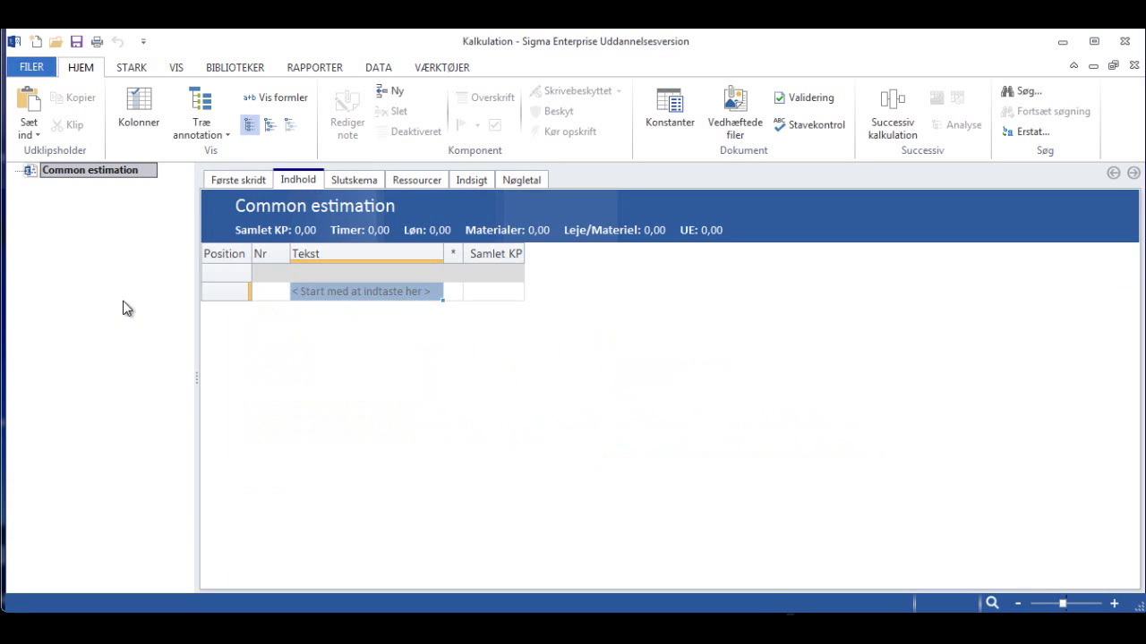
- Open masonry works.sig and total buildingC.sig from The estimation folder alongside the Common estimation document
left_click(32, 68)
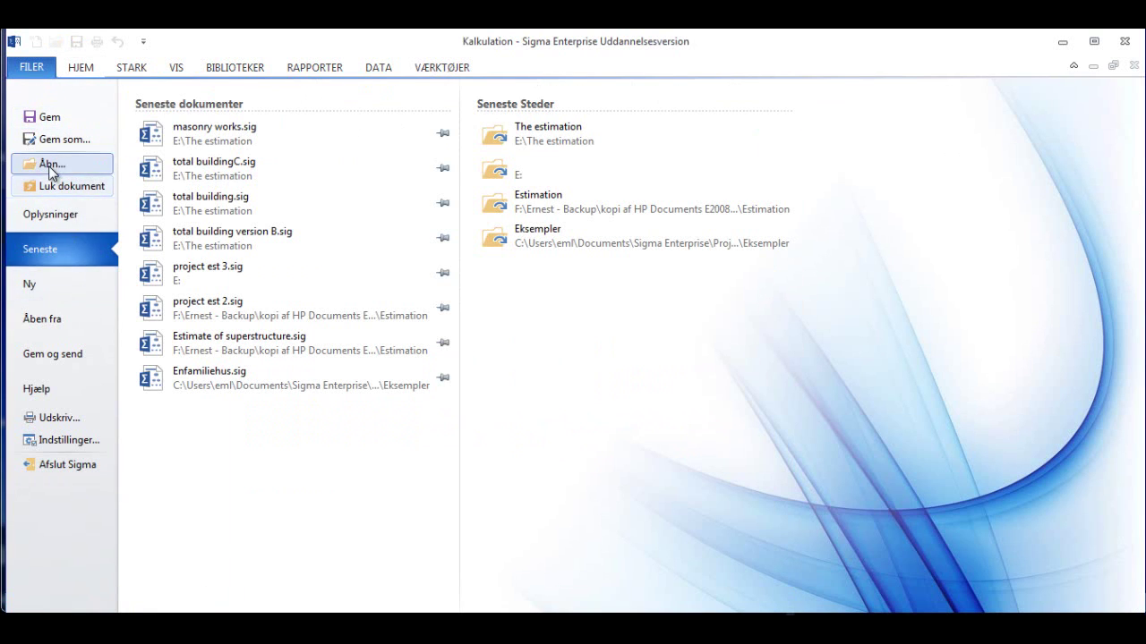
left_click(50, 167)
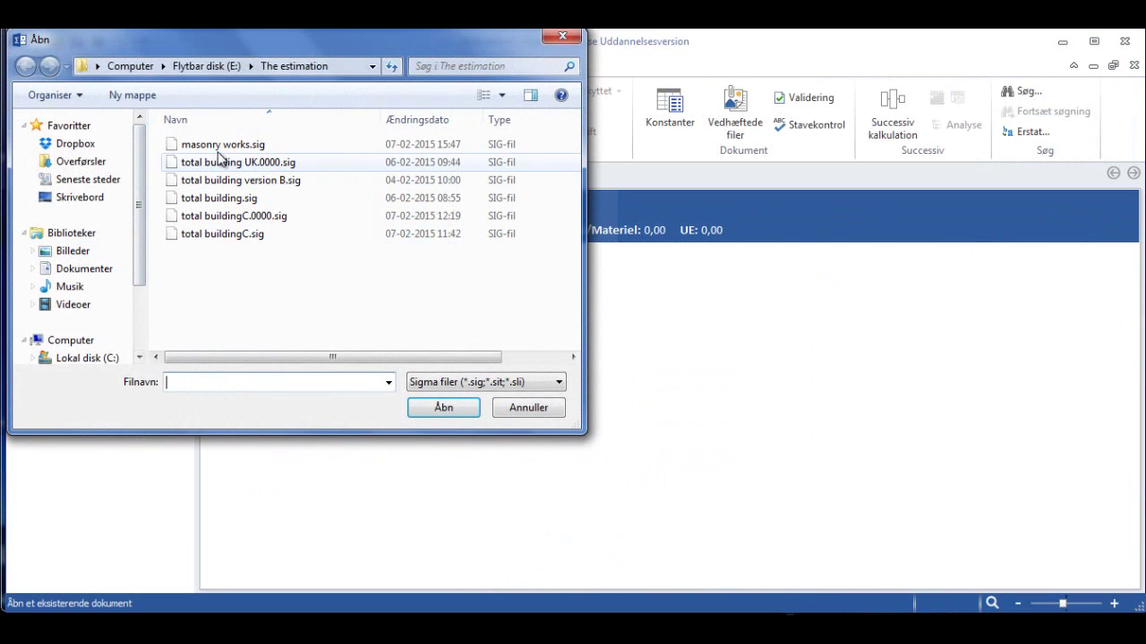
left_click(221, 146)
left_click(432, 410)
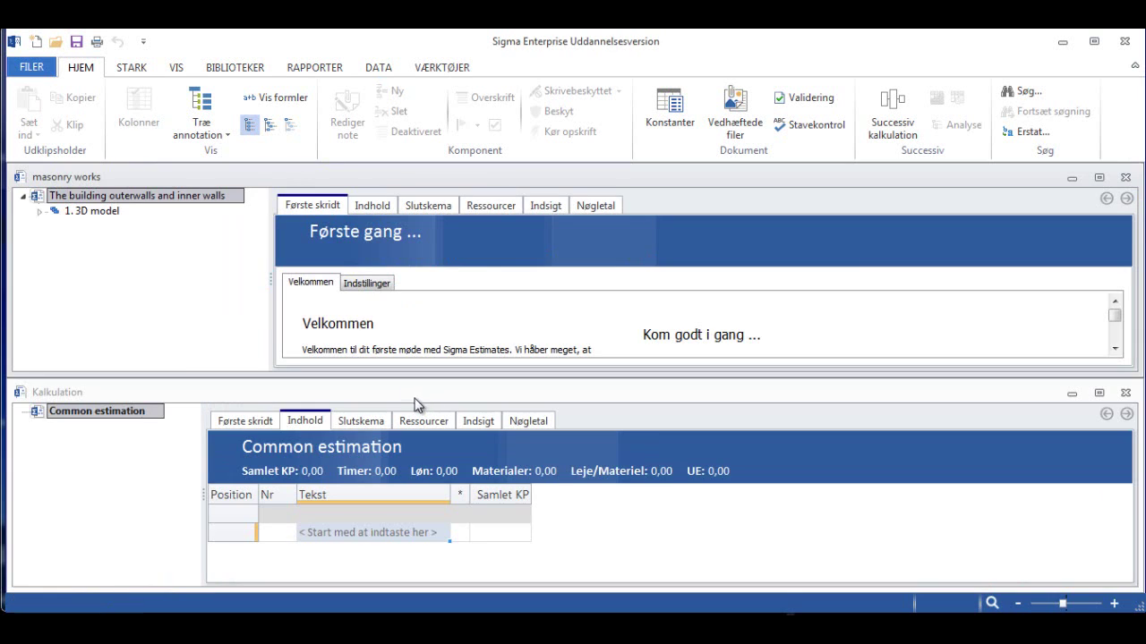
left_click(32, 67)
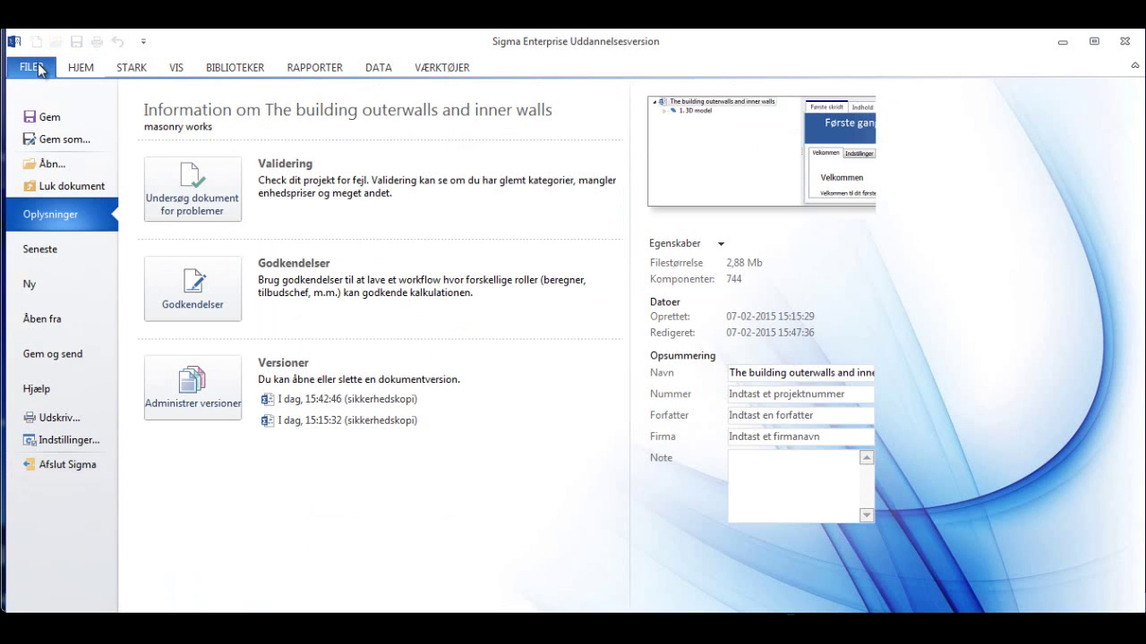
left_click(68, 166)
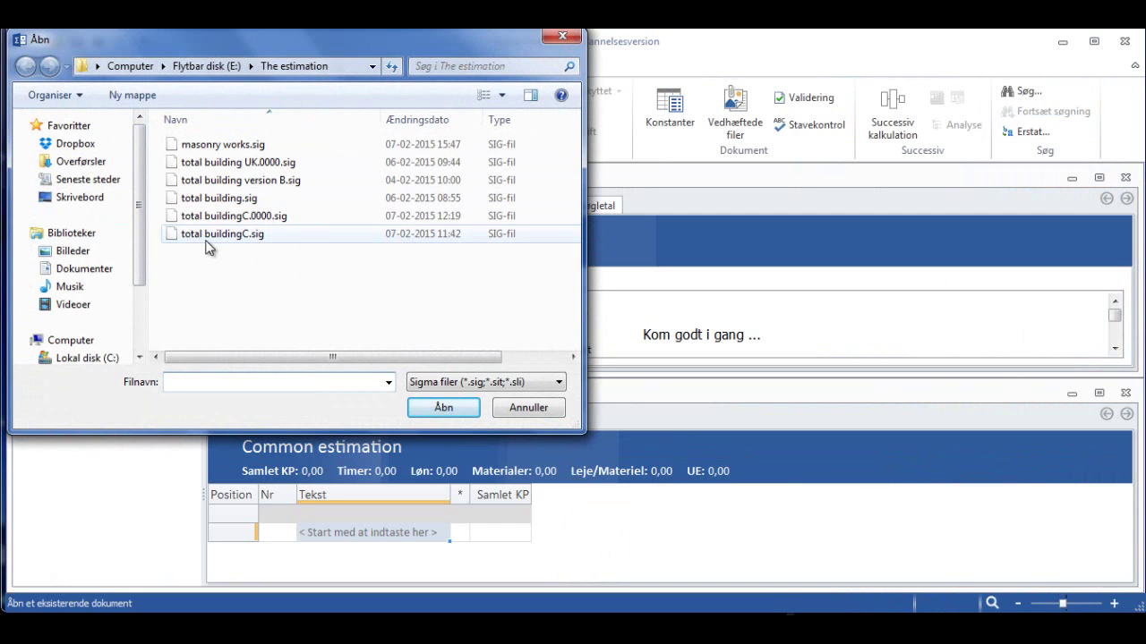
left_click(208, 236)
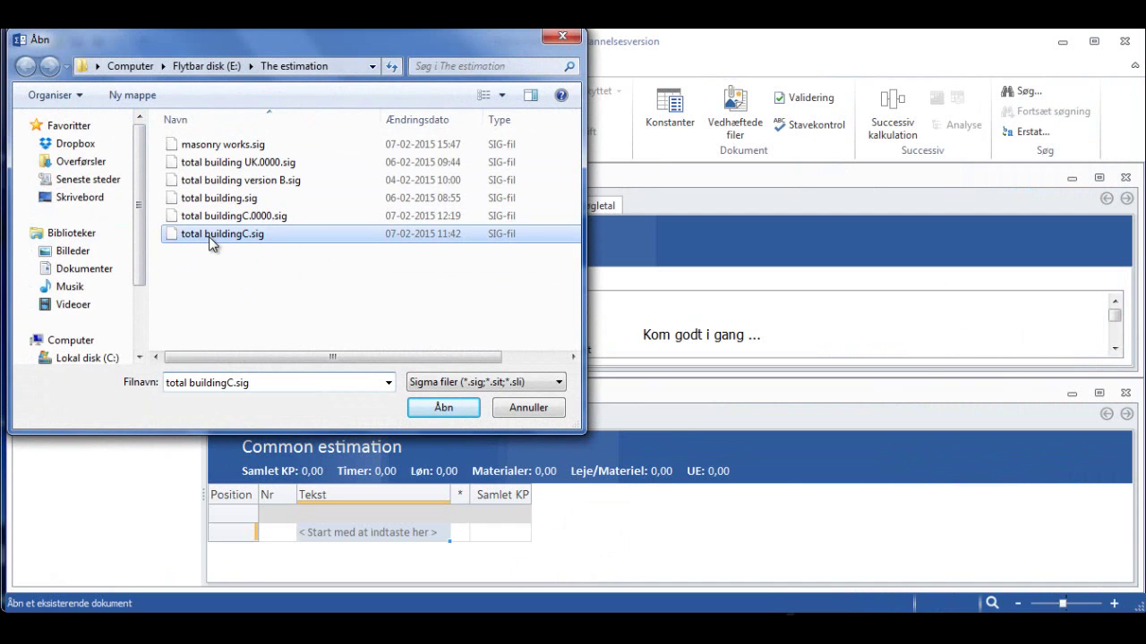
left_click(435, 409)
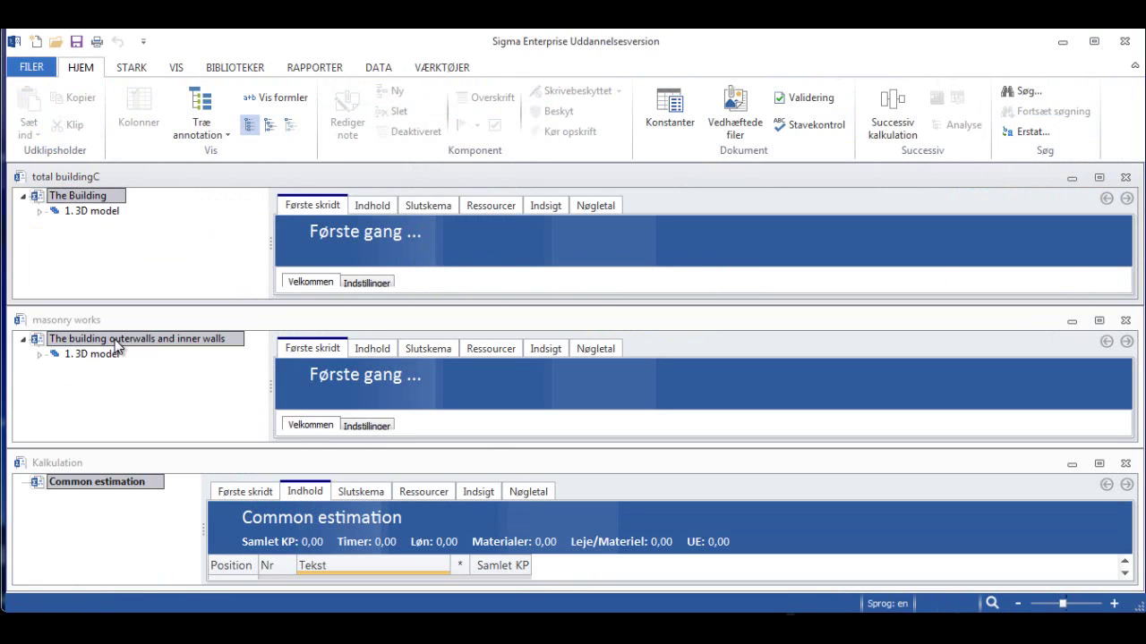
- Copy The Building and The building outerwalls and inner walls from their documents into Common estimation
left_click(104, 199)
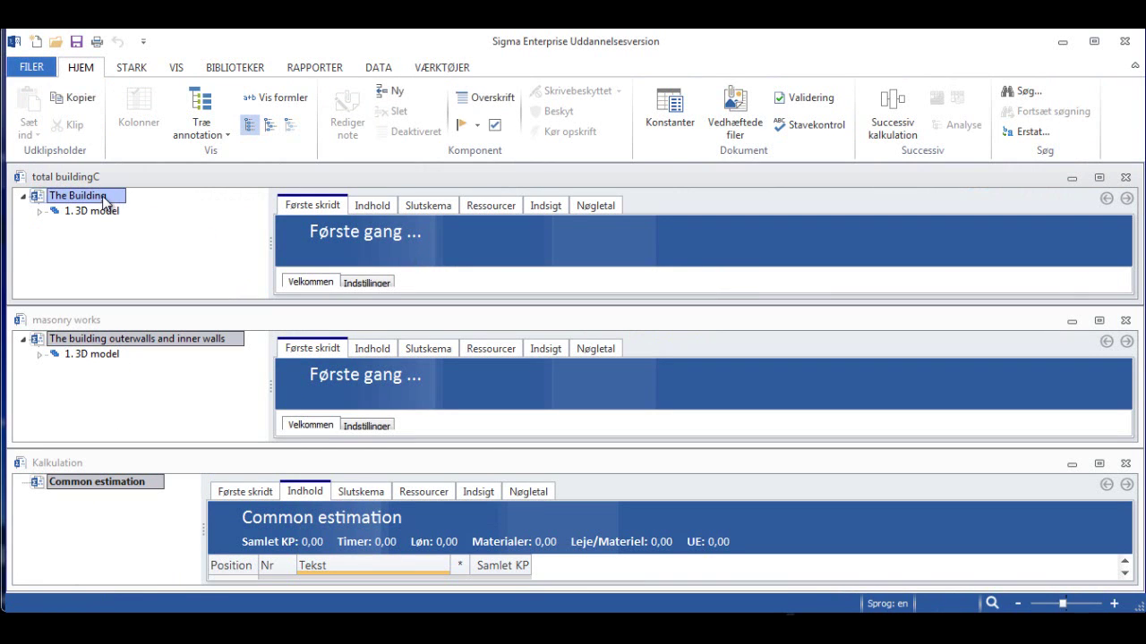
left_click_drag(105, 201, 106, 486)
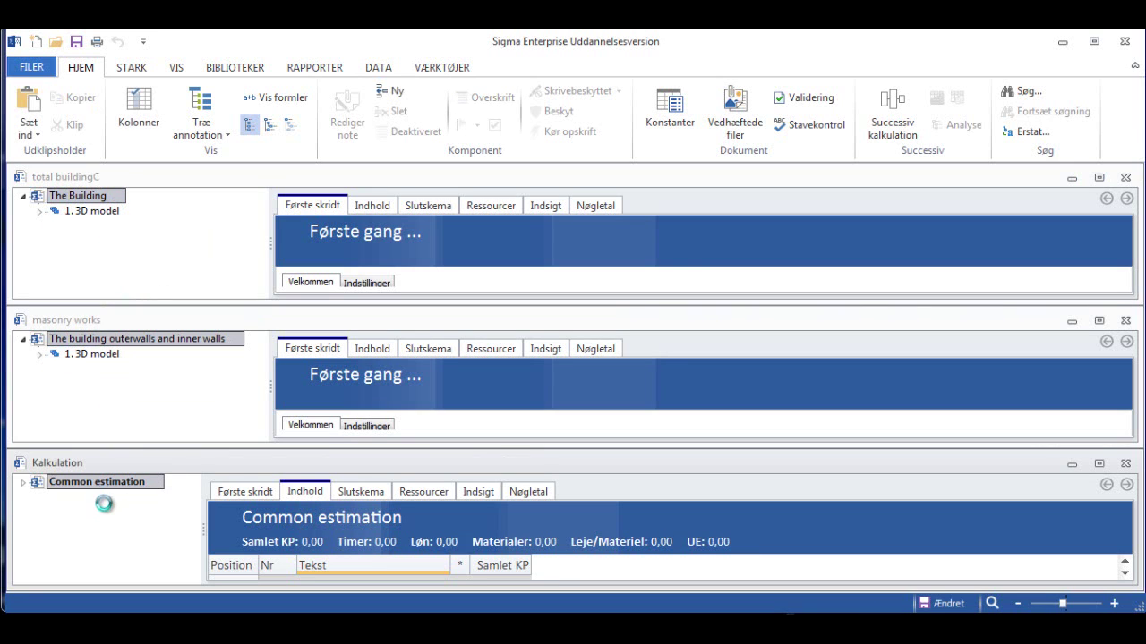
left_click(23, 484)
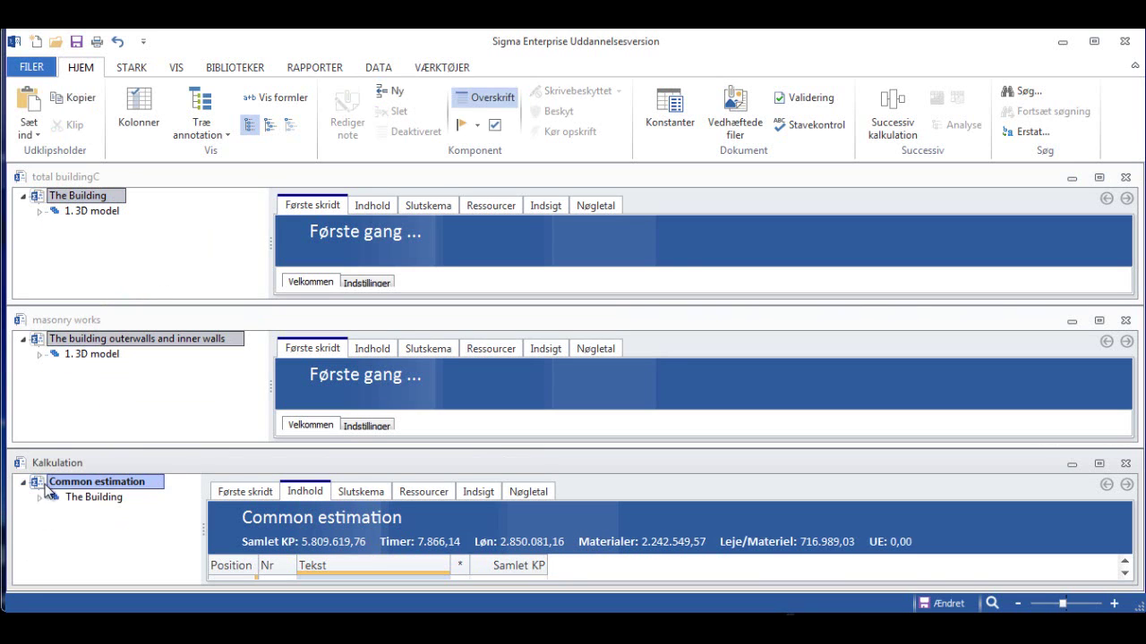
left_click(100, 343)
left_click_drag(101, 344, 57, 494)
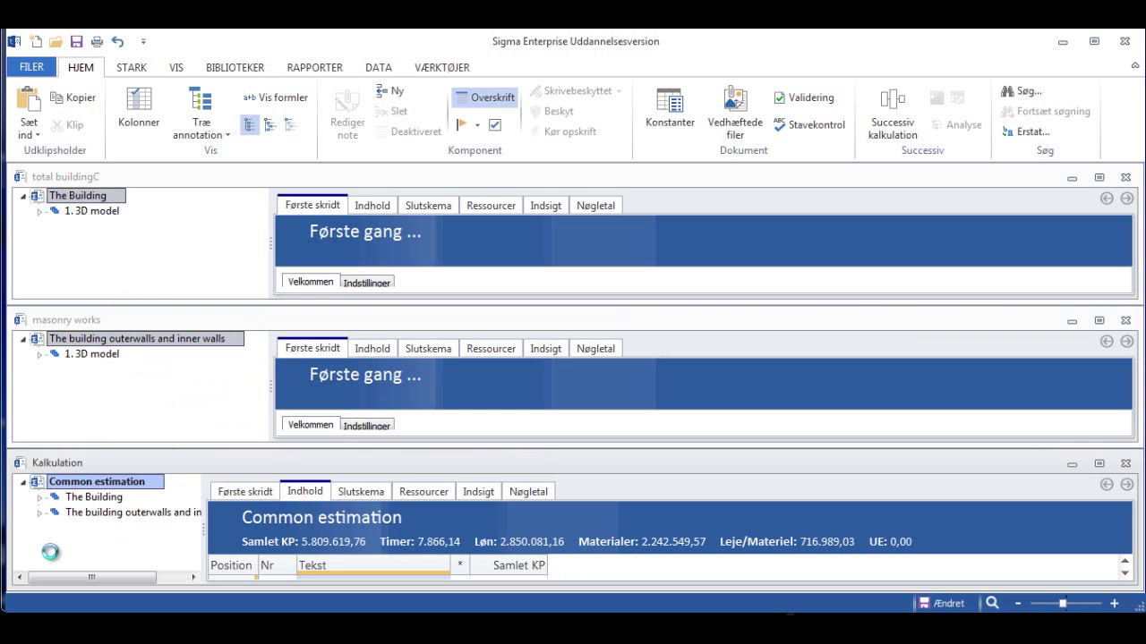
- Close the masonry works and total buildingC documents, keeping the Common estimation document open
left_click(1125, 320)
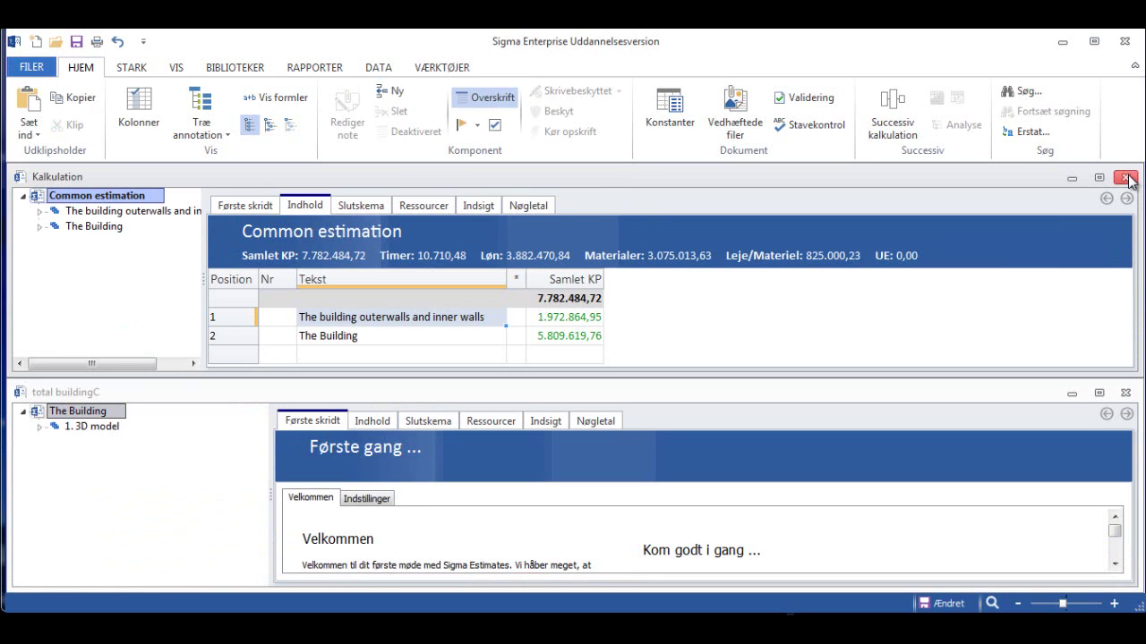
left_click(1125, 178)
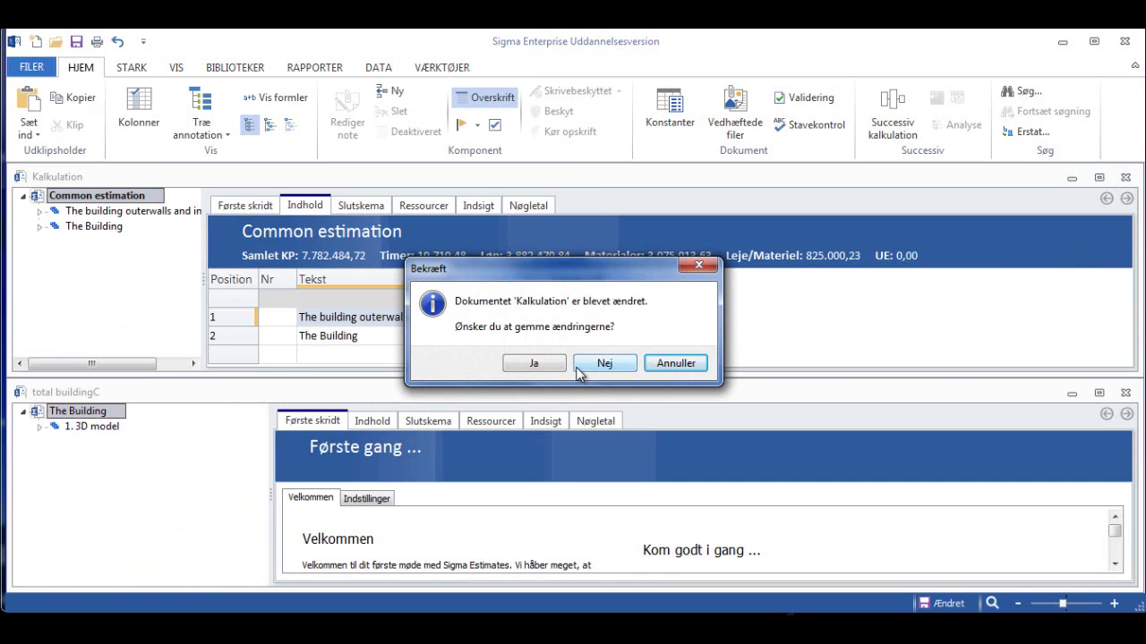
left_click(658, 362)
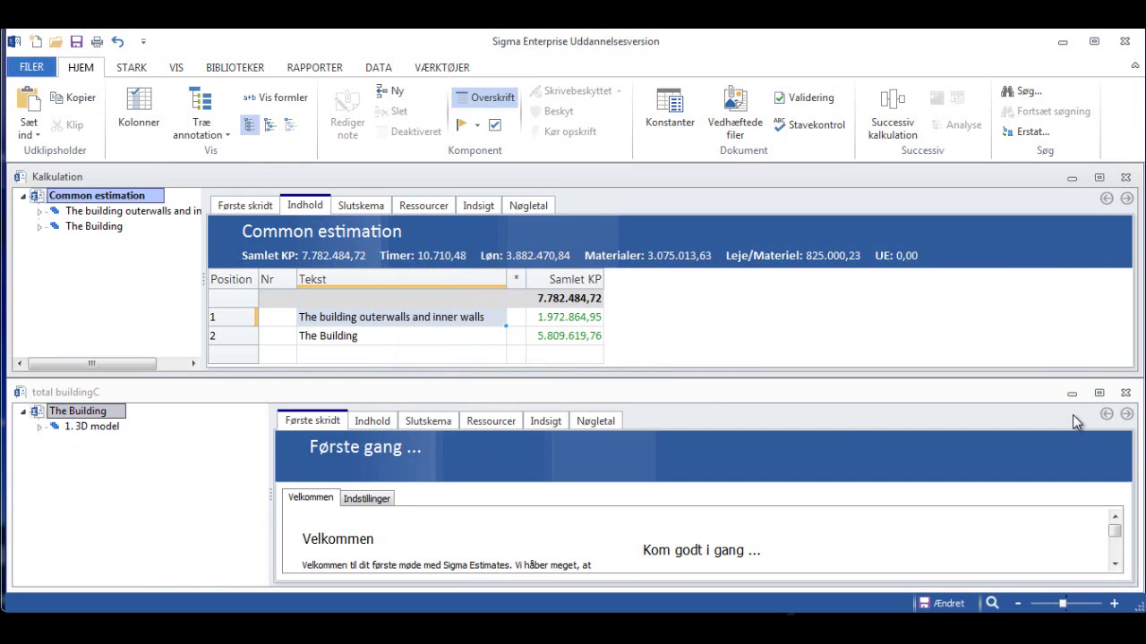
left_click(1125, 395)
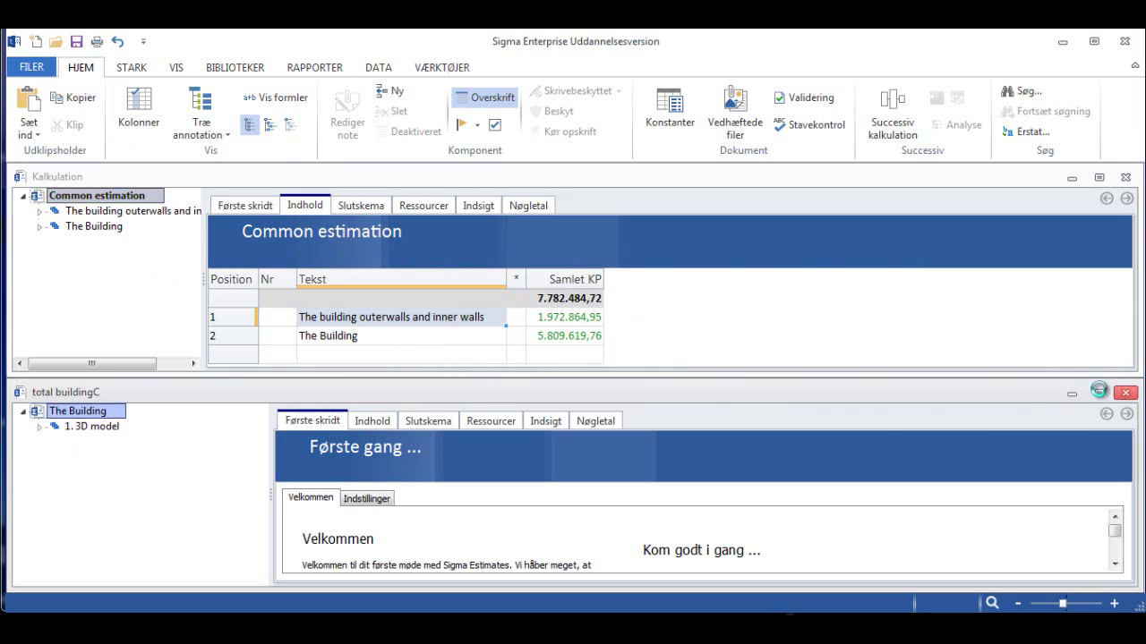
- Expand the 3D models of both buildings in the tree and review the final price summary (Slutskema) of Common estimation
left_click(32, 186)
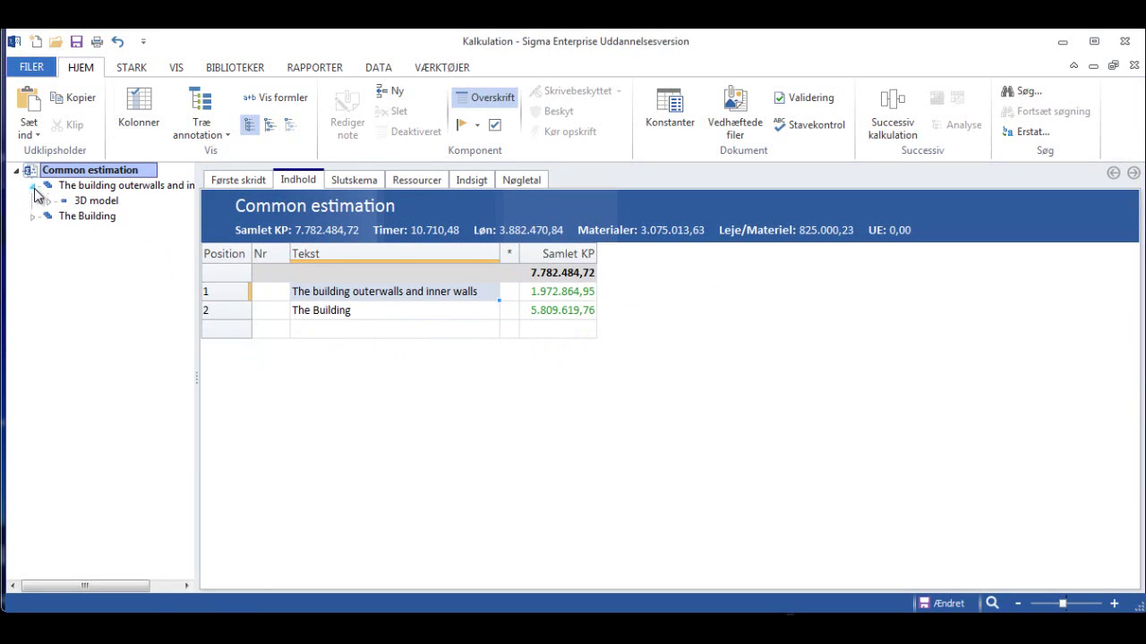
left_click(49, 201)
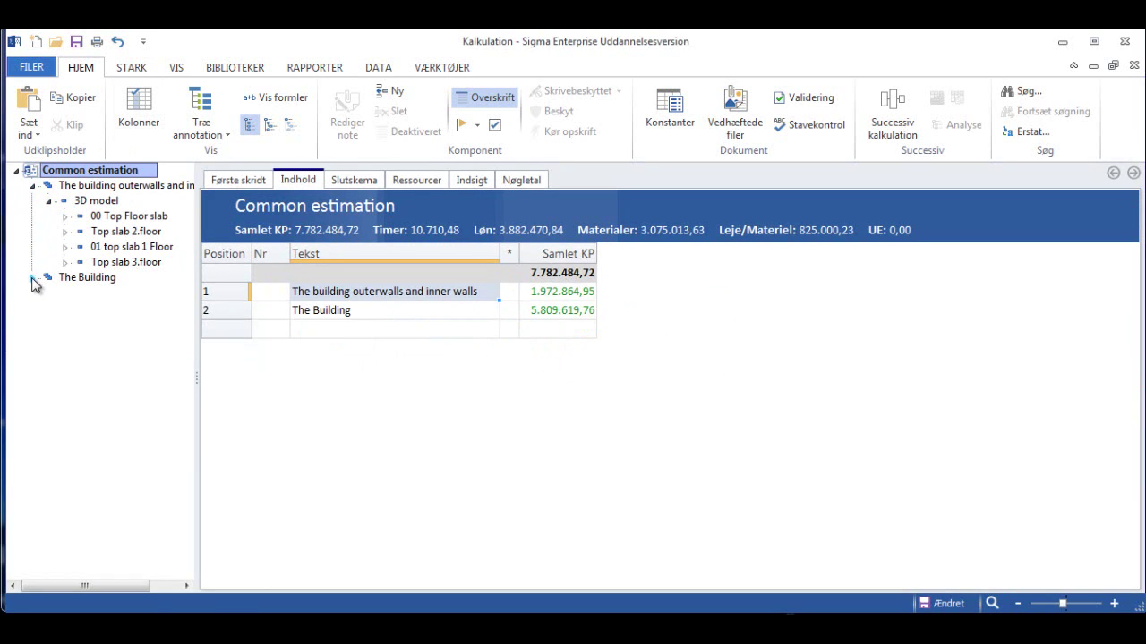
left_click(32, 278)
left_click(49, 293)
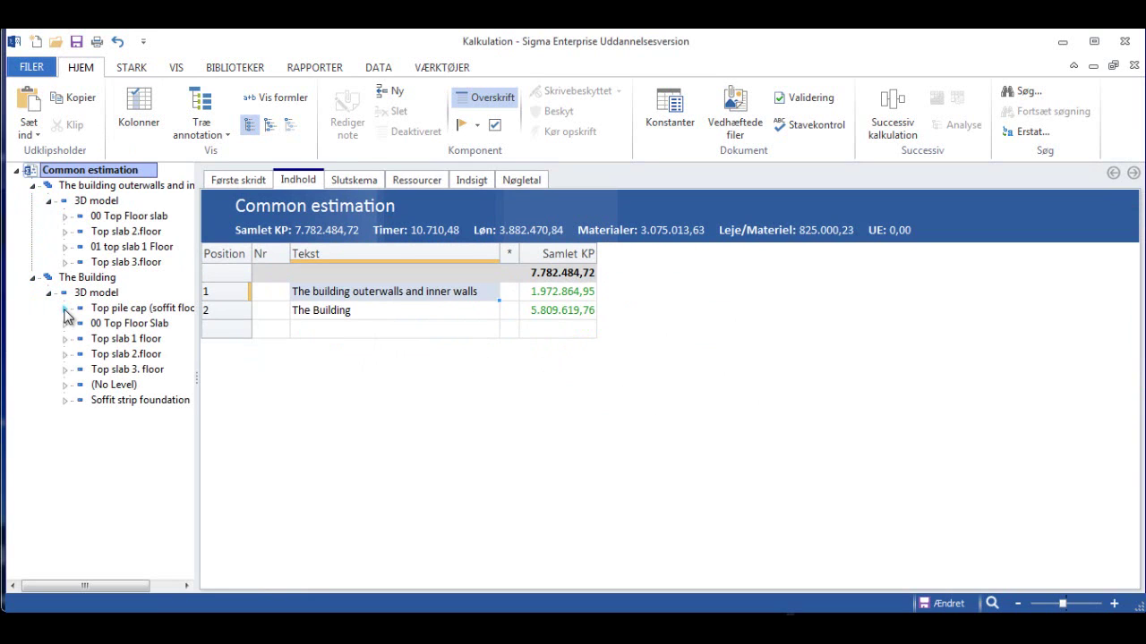
left_click(345, 180)
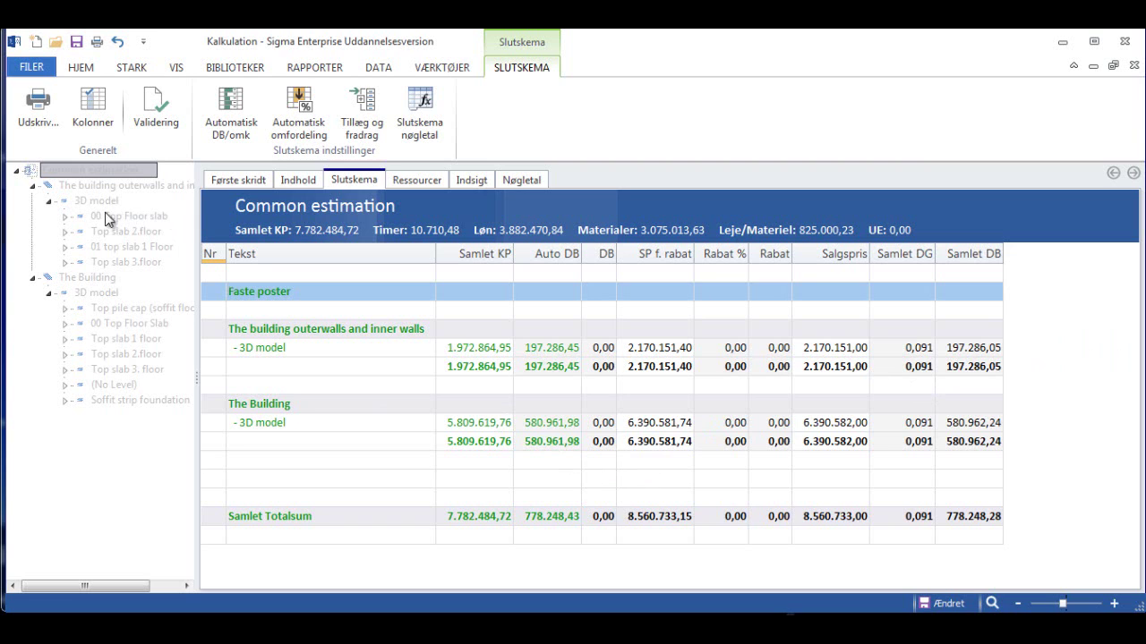
left_click(291, 180)
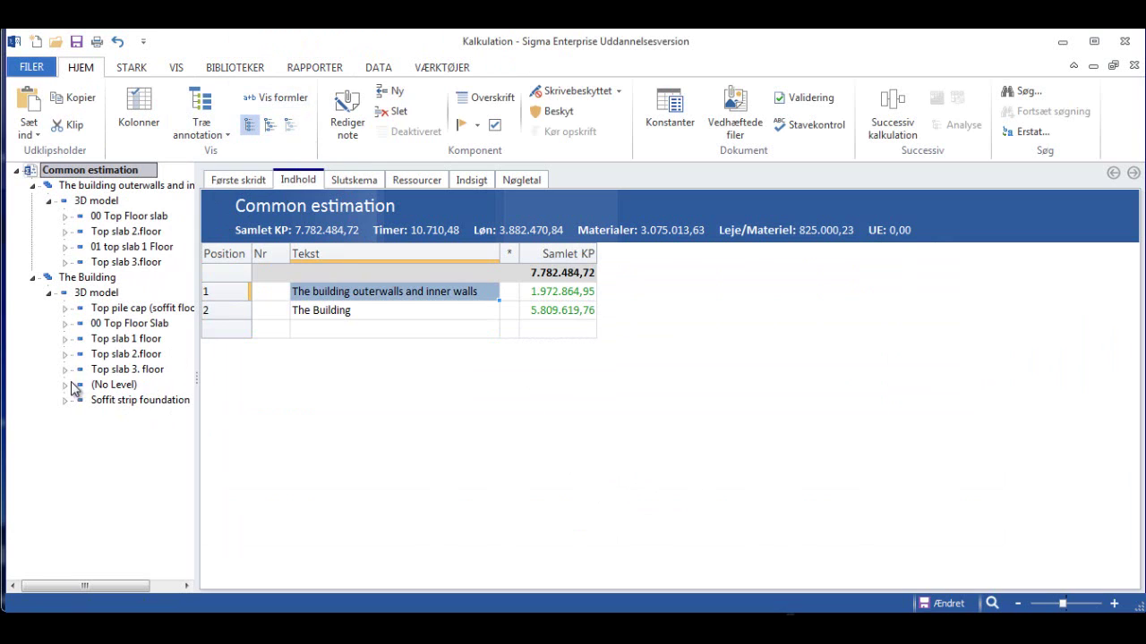
- Expand every level under both 3D models to examine which element categories each floor contains
left_click(64, 308)
left_click(66, 339)
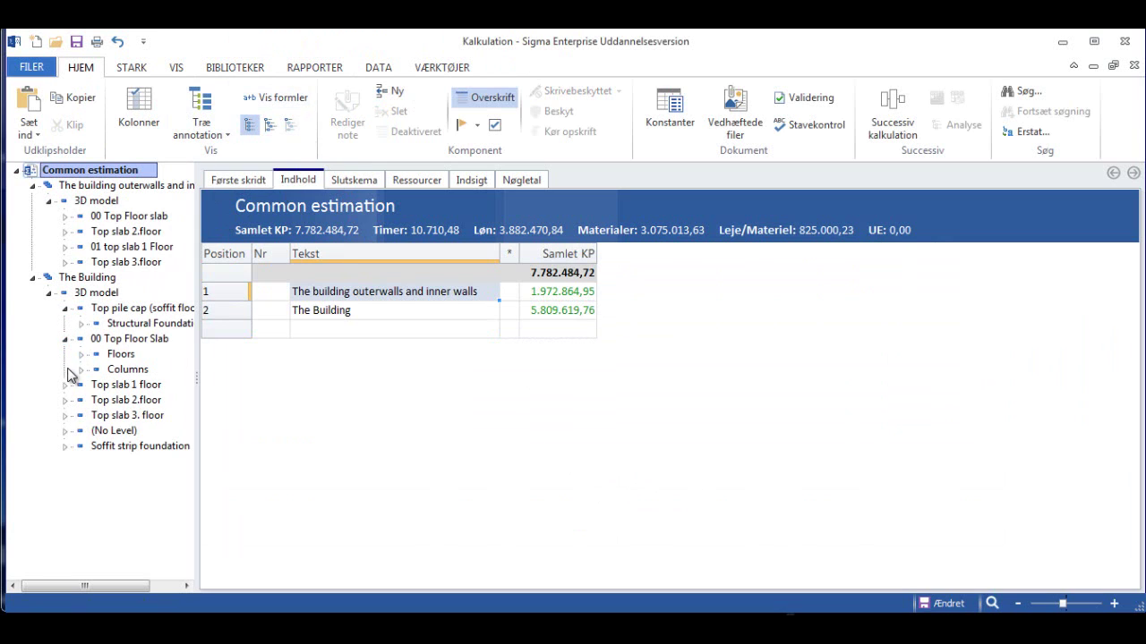
left_click(66, 384)
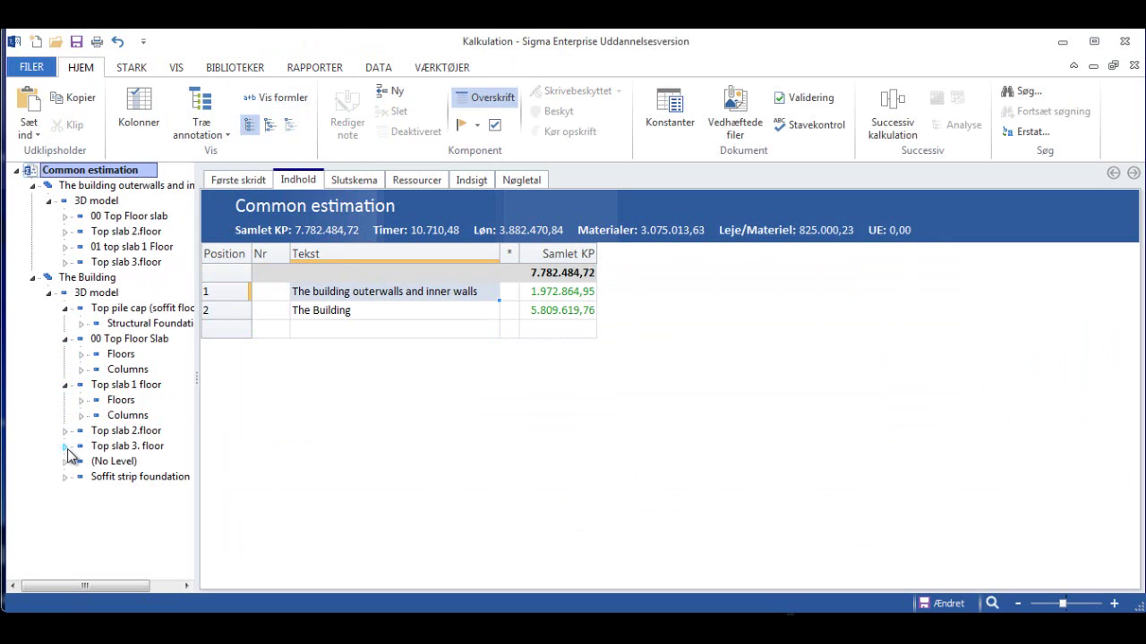
left_click(65, 446)
left_click(65, 430)
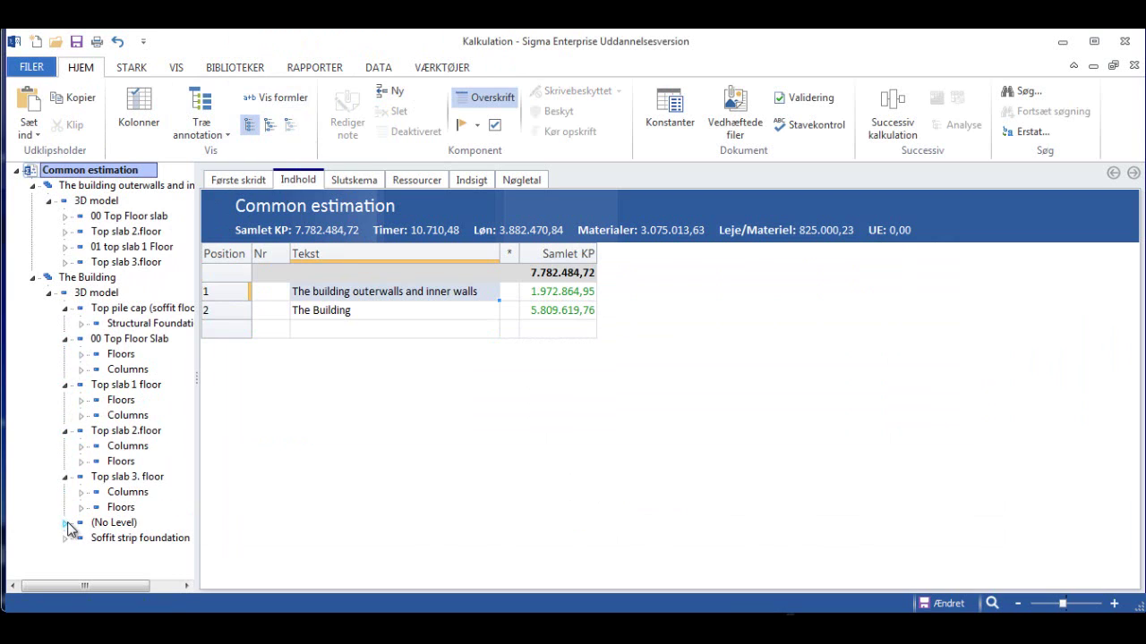
left_click(67, 525)
left_click(65, 553)
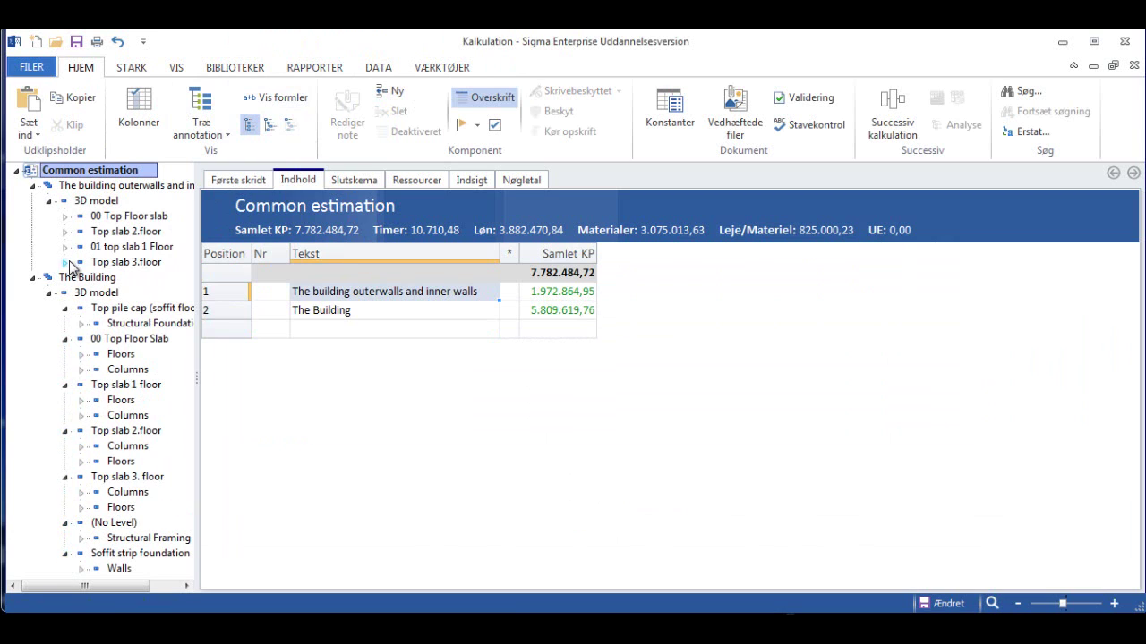
left_click(66, 263)
left_click(66, 247)
left_click(65, 232)
left_click(65, 217)
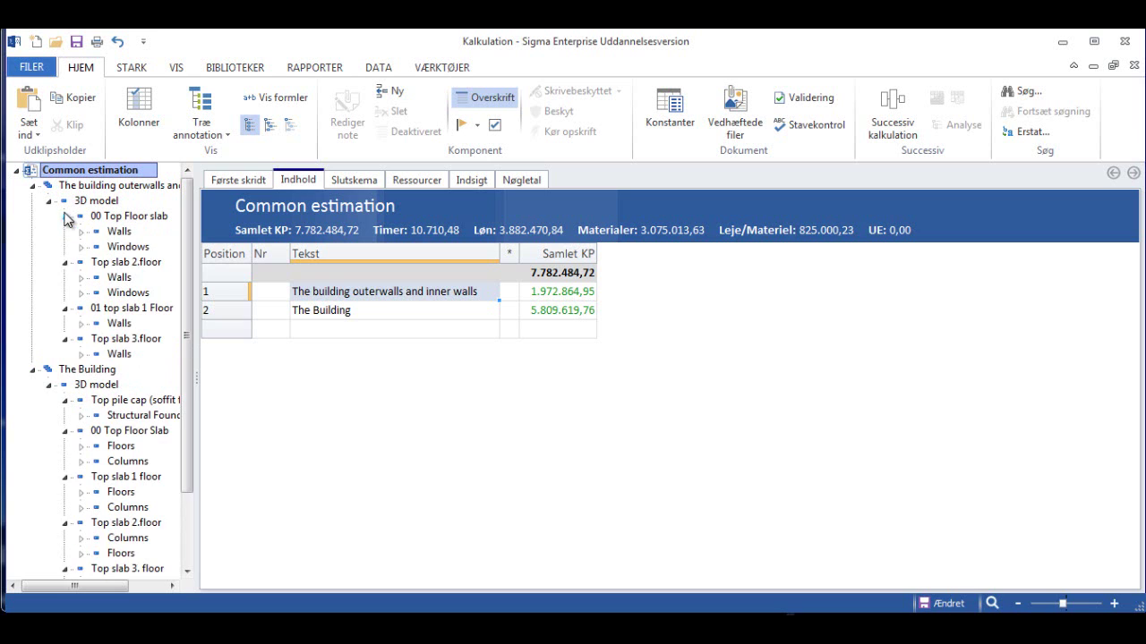
- Examine the Ext - 408 mm wall under 00 Top Floor slab down to its inner wall (inner leaf) component
left_click(80, 231)
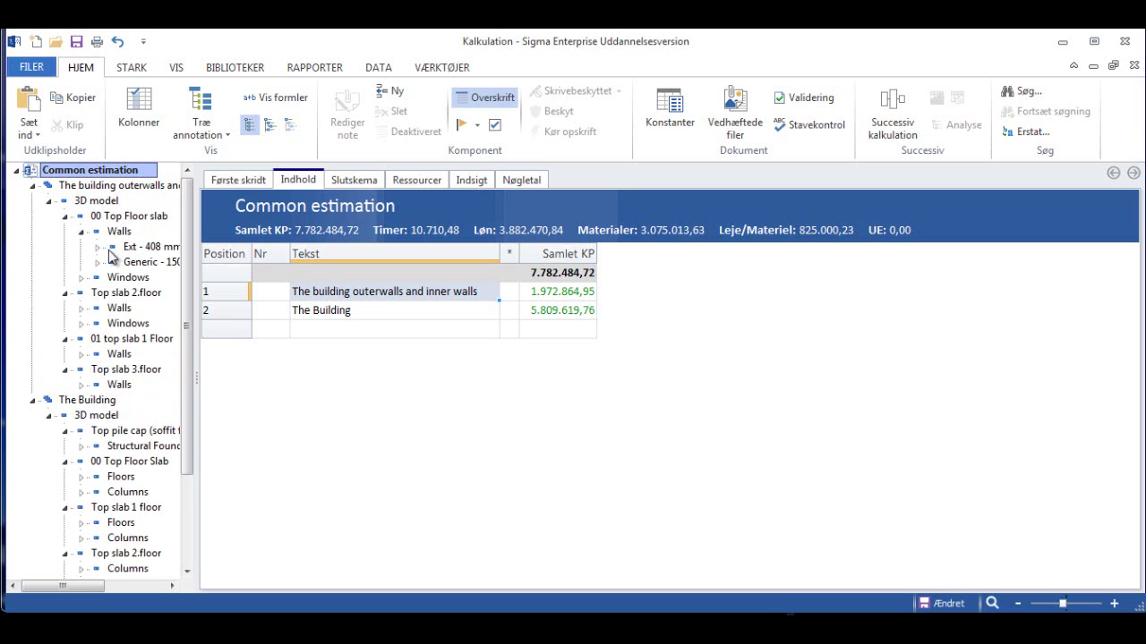
left_click(97, 247)
left_click(142, 247)
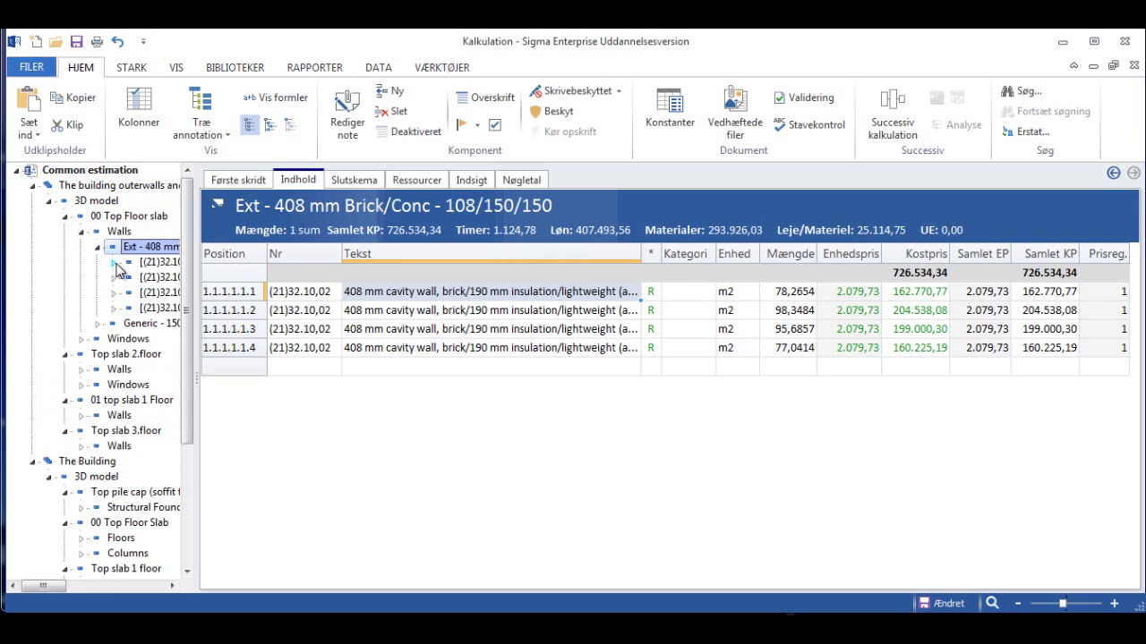
left_click(114, 262)
left_click(160, 278)
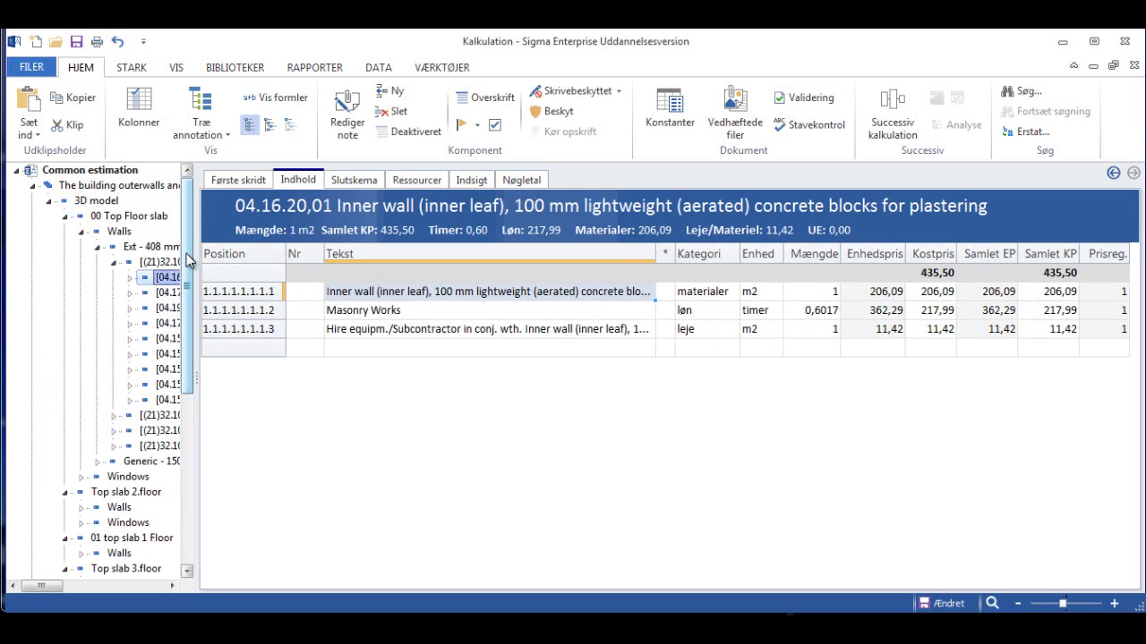
- Export Common estimation to a new Microsoft Project file with 3 levels and the sales price assigned to fixed costs
left_click(78, 170)
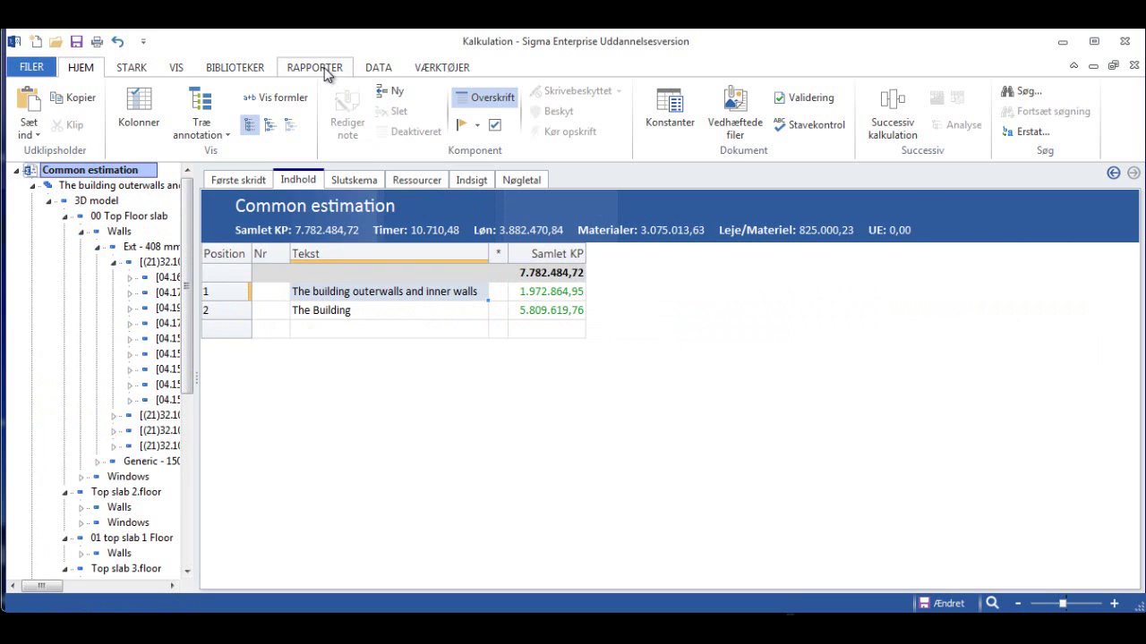
left_click(369, 67)
left_click(391, 112)
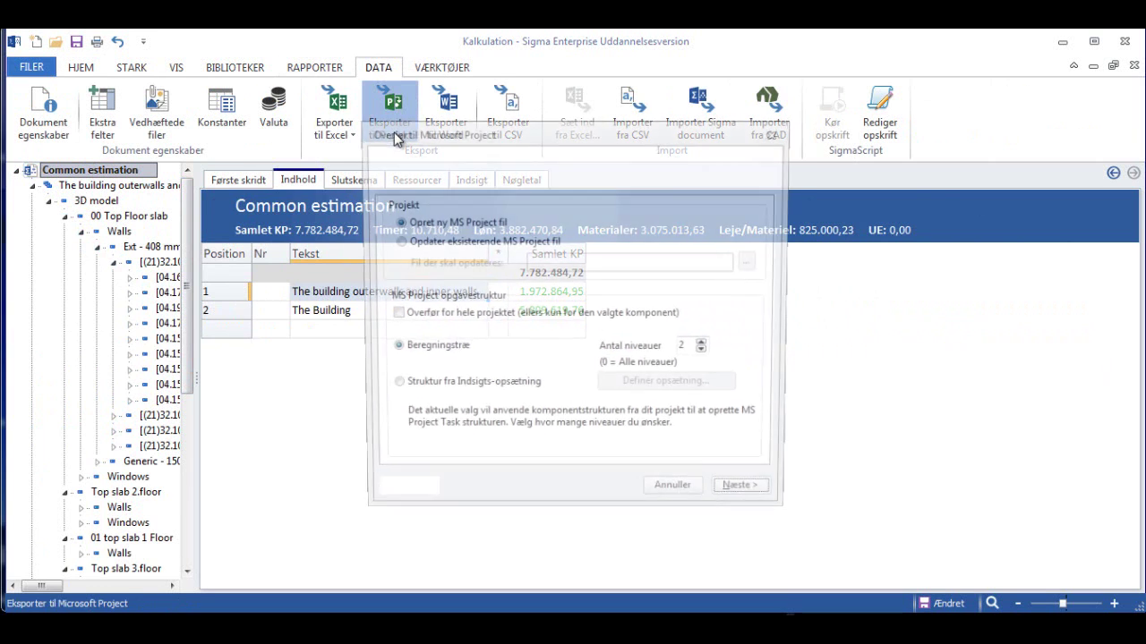
left_click(707, 345)
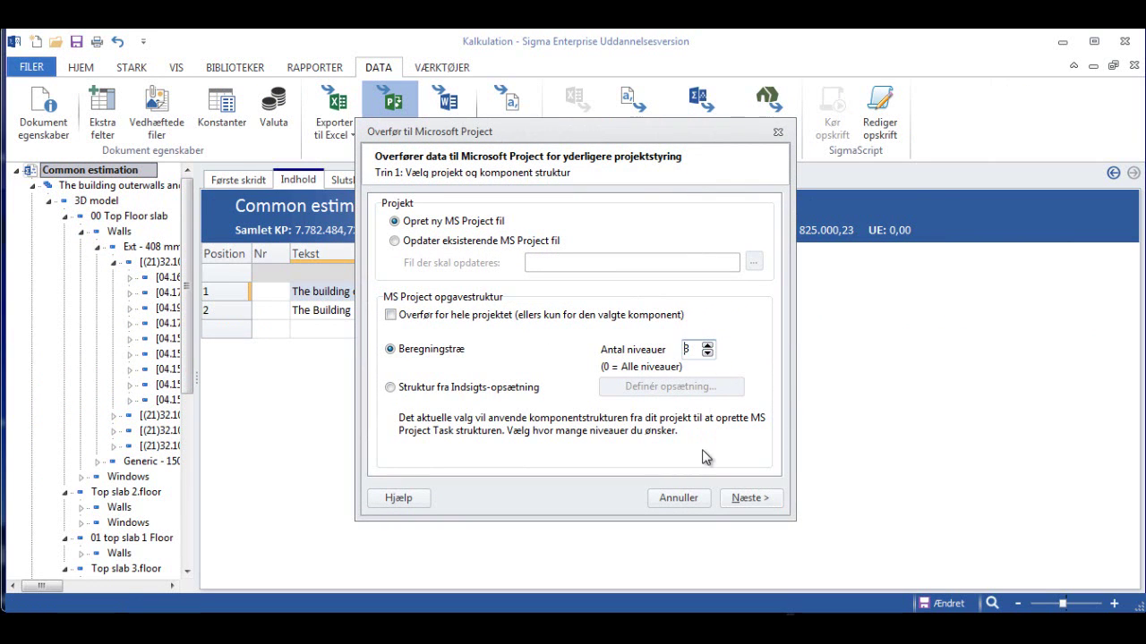
left_click(746, 501)
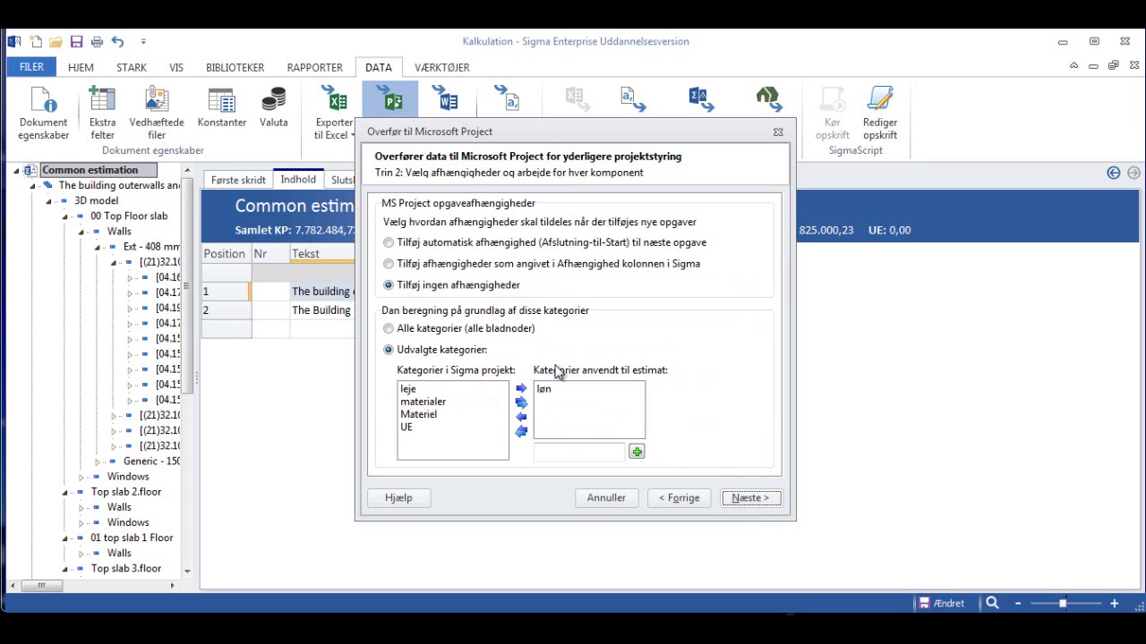
left_click(774, 501)
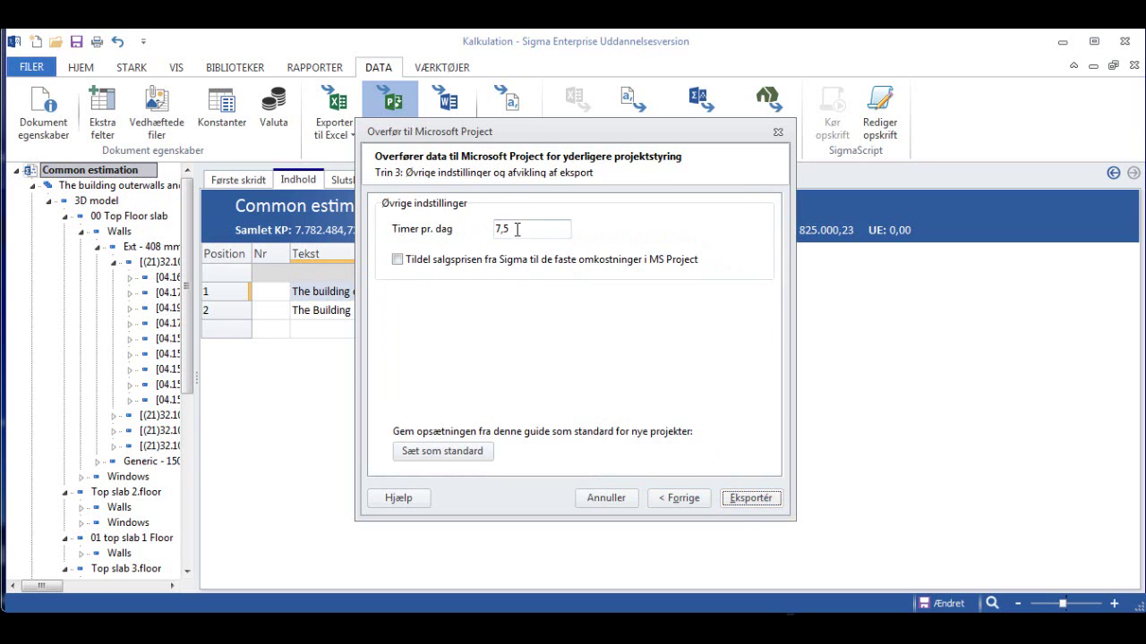
left_click(396, 261)
left_click(750, 498)
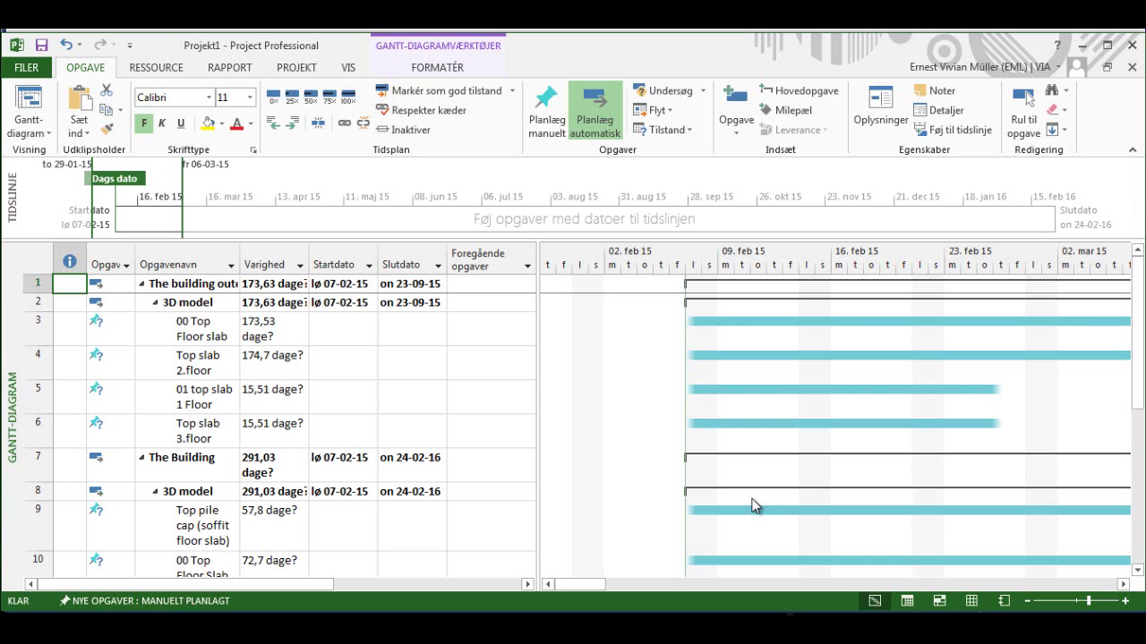
- Review the exported tasks and Gantt bars in Microsoft Project, and close the schedule
scroll(739, 394, "down", 4)
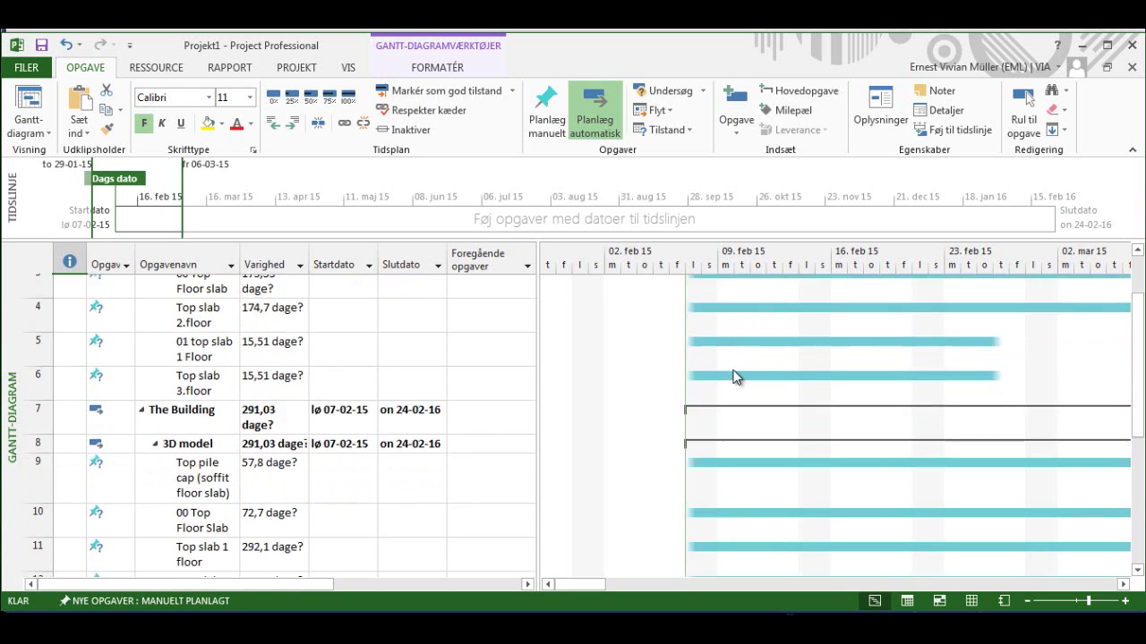
scroll(743, 410, "up", 4)
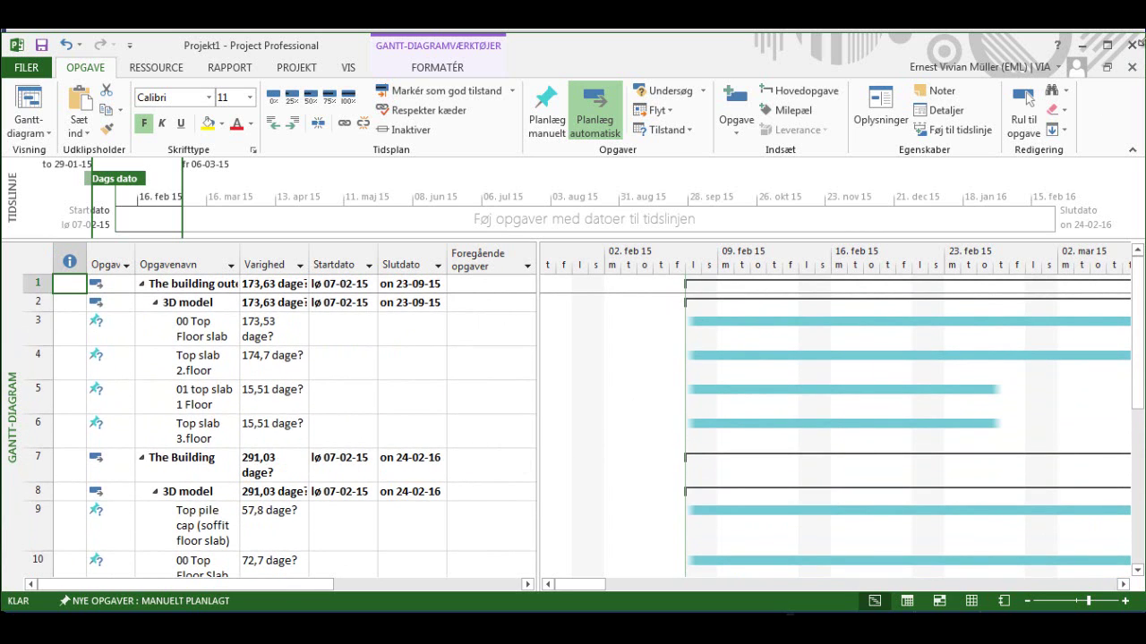
left_click(1134, 48)
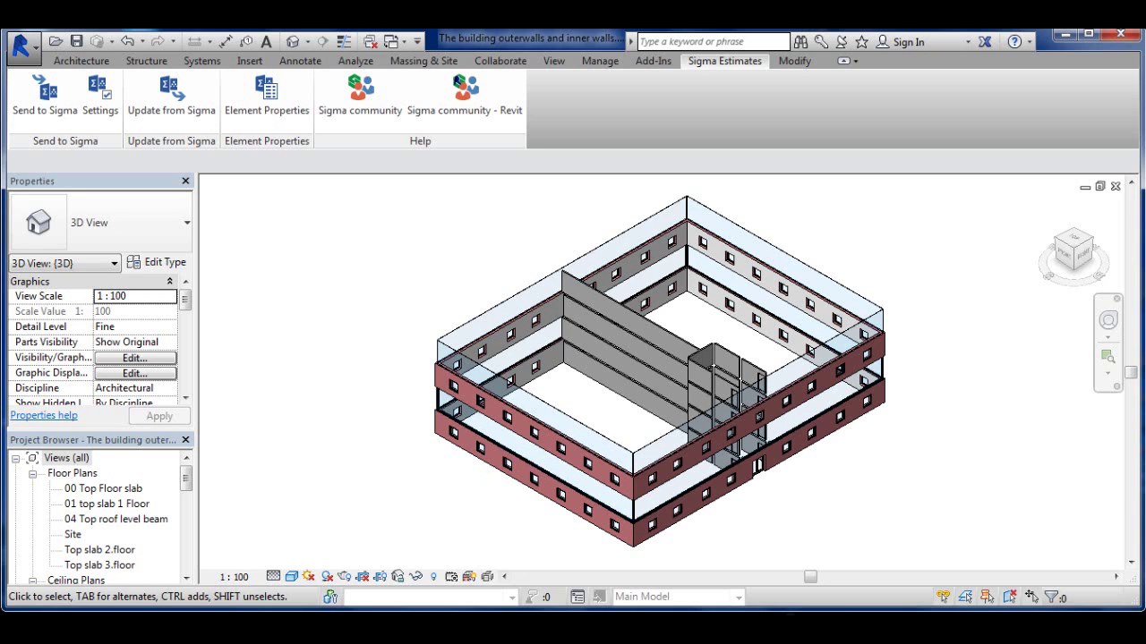
- Open Superstructure.mpp from the Schedule folder on drive E: in Microsoft Project
key("super+e")
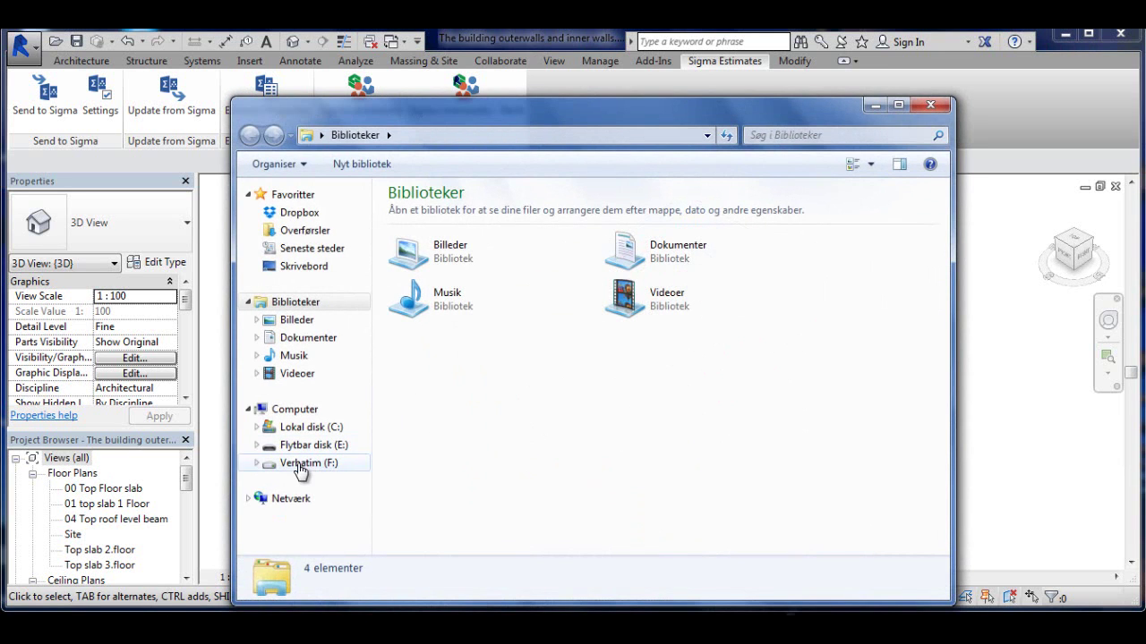
left_click(313, 446)
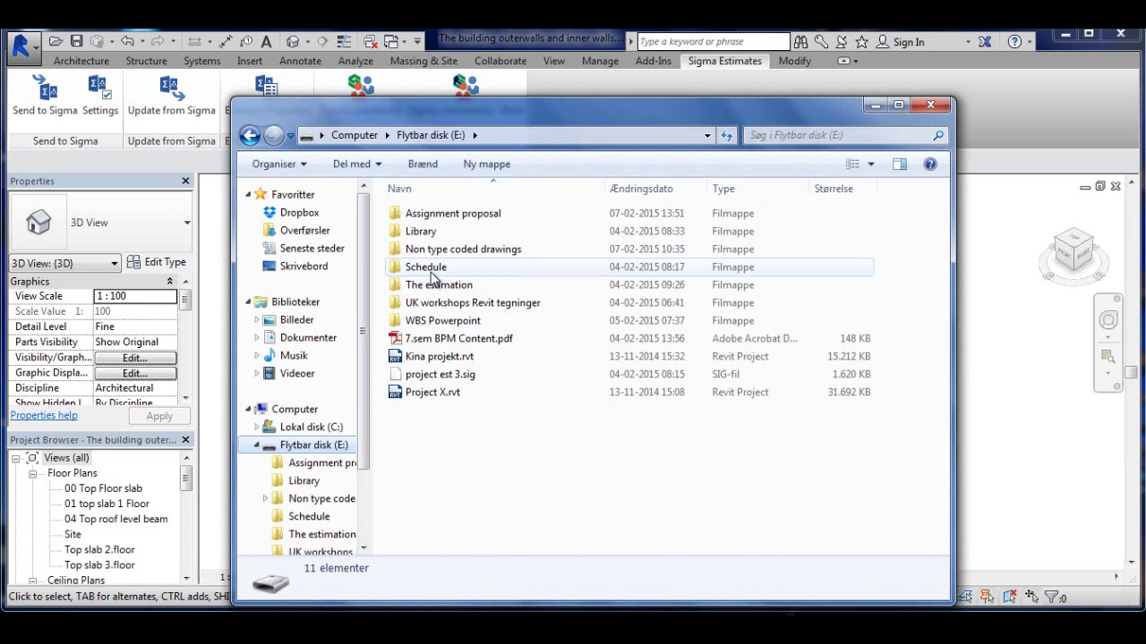
double_click(428, 268)
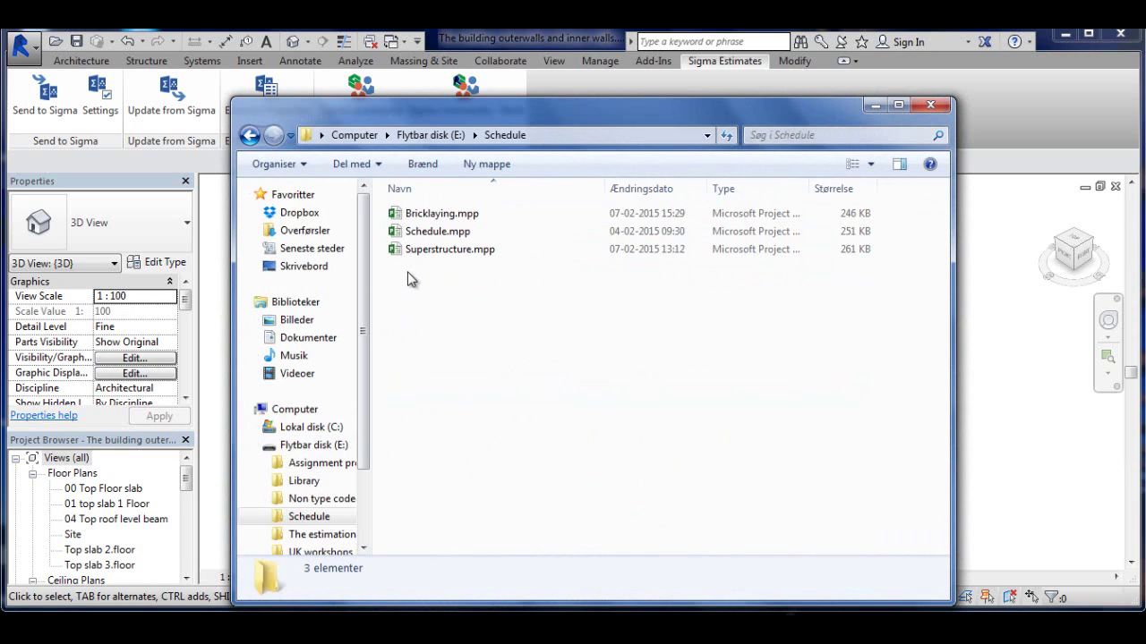
left_click(426, 255)
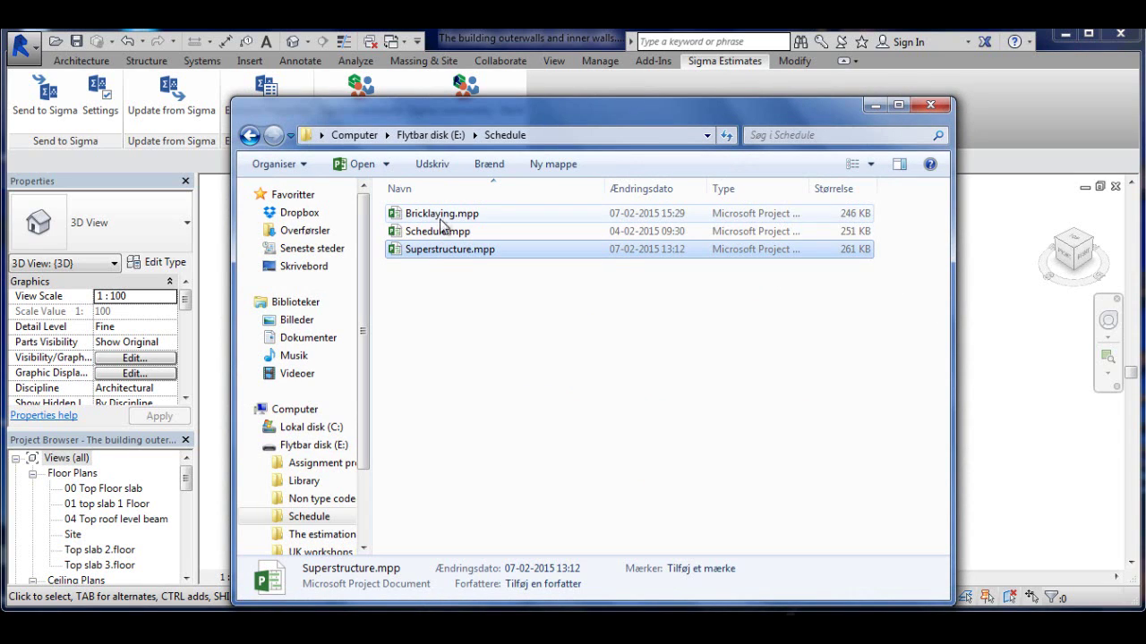
double_click(446, 250)
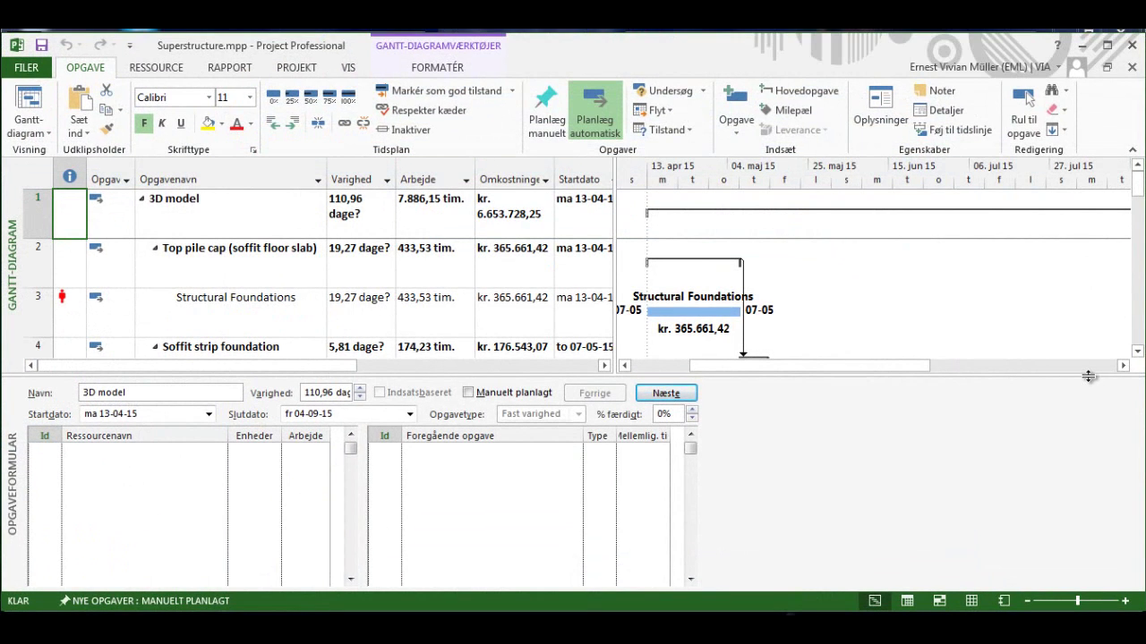
- Hide the task form, review the superstructure tasks and Gantt chart, and close Superstructure.mpp without saving changes
double_click(1088, 376)
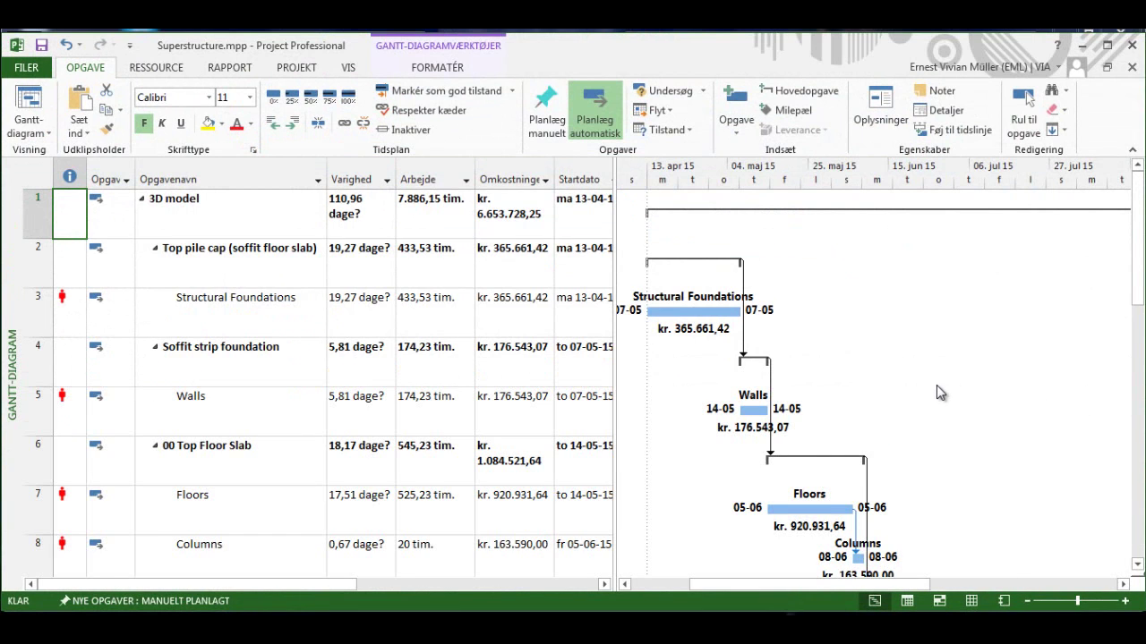
scroll(936, 385, "down", 5)
scroll(935, 385, "up", 5)
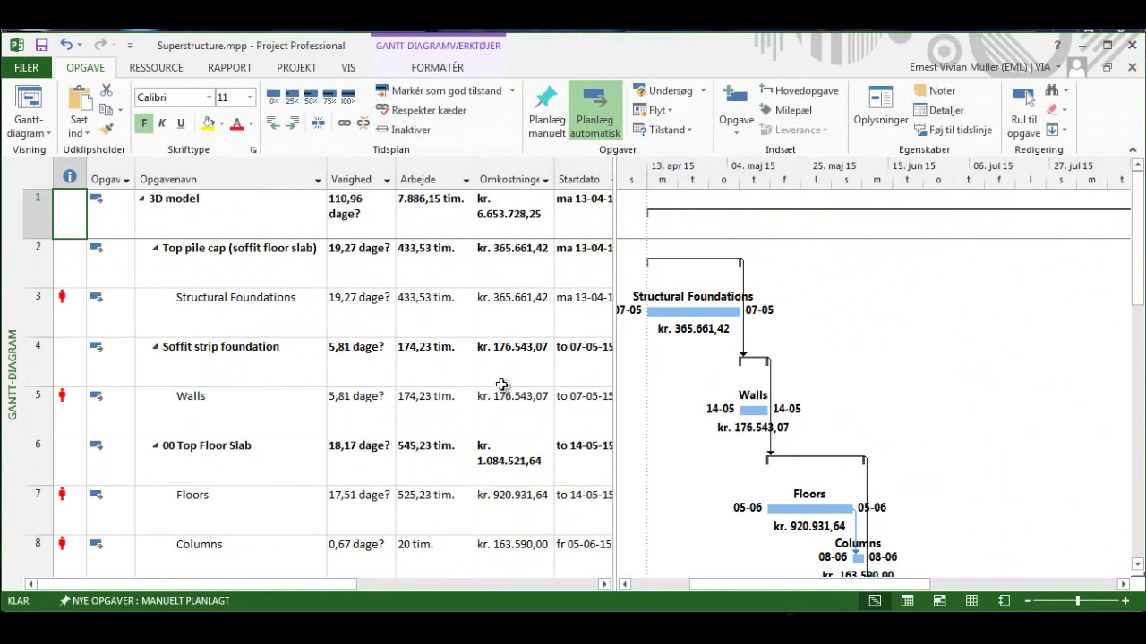
left_click(1133, 69)
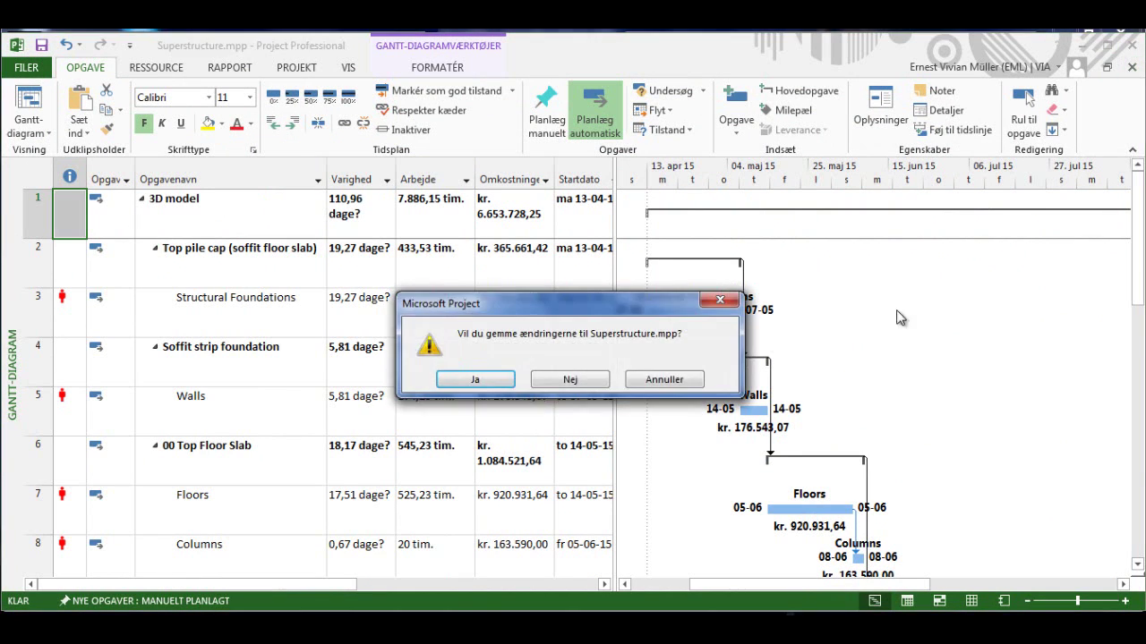
left_click(567, 381)
- Create a blank project and show its project summary task (Projektets hovedopgave)
key("alt+f")
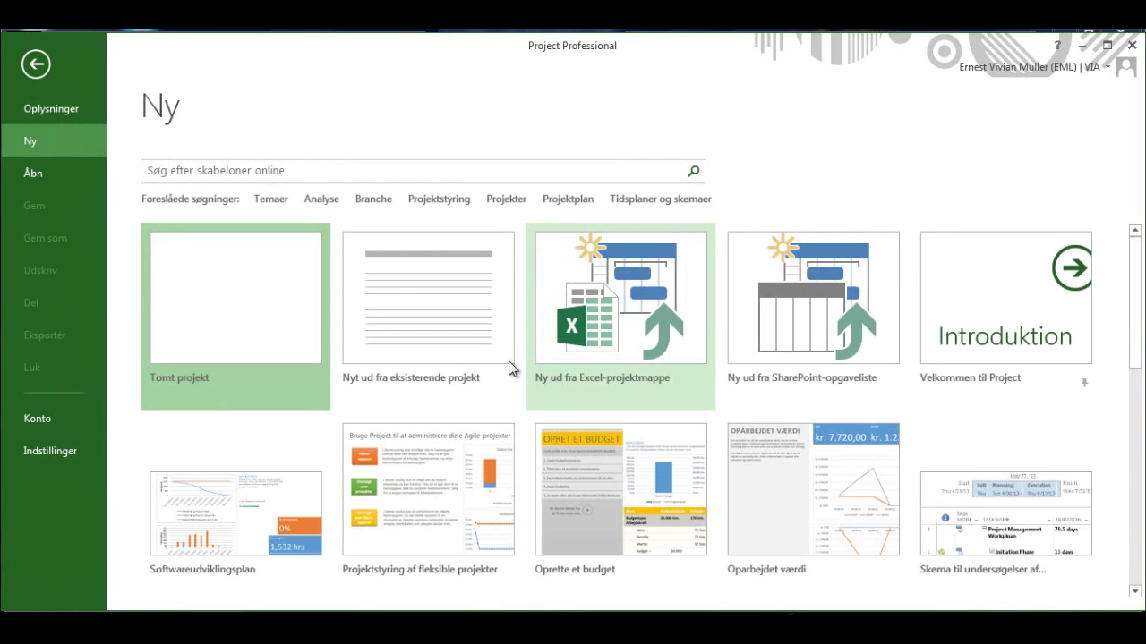
left_click(287, 329)
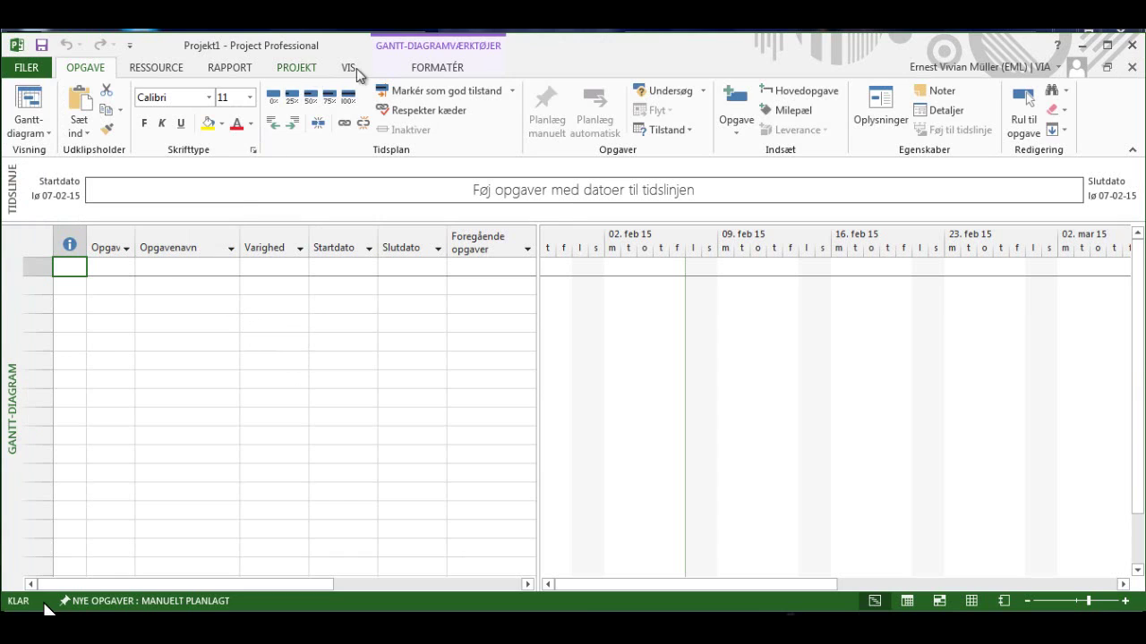
left_click(431, 69)
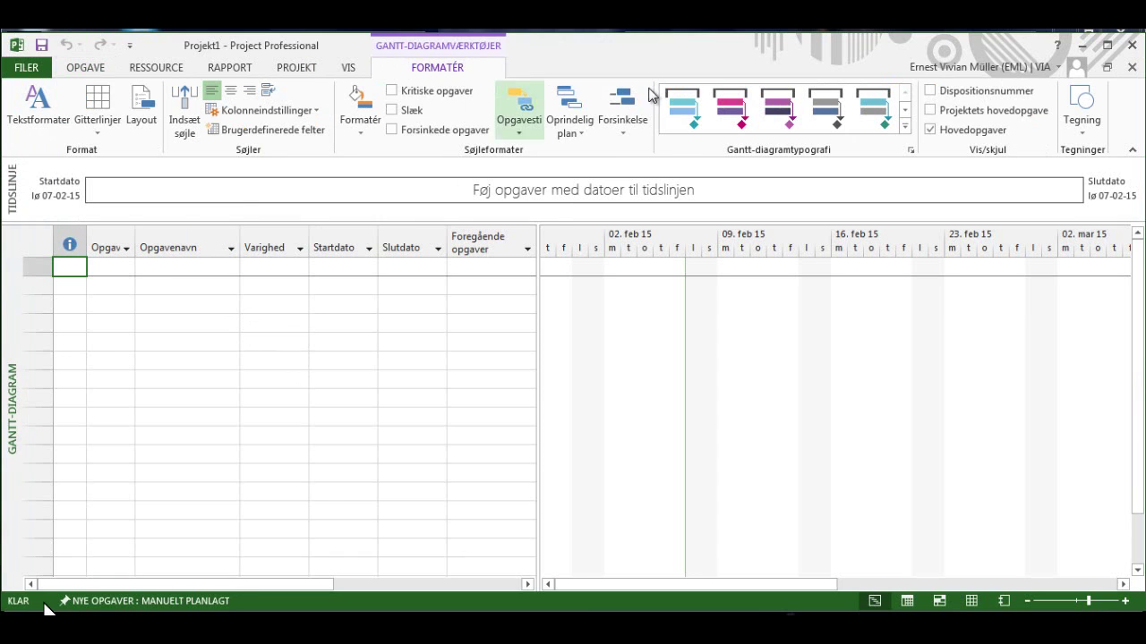
left_click(930, 110)
- Rename the project summary task as Main schedule and select the empty task name cell beneath it
double_click(199, 272)
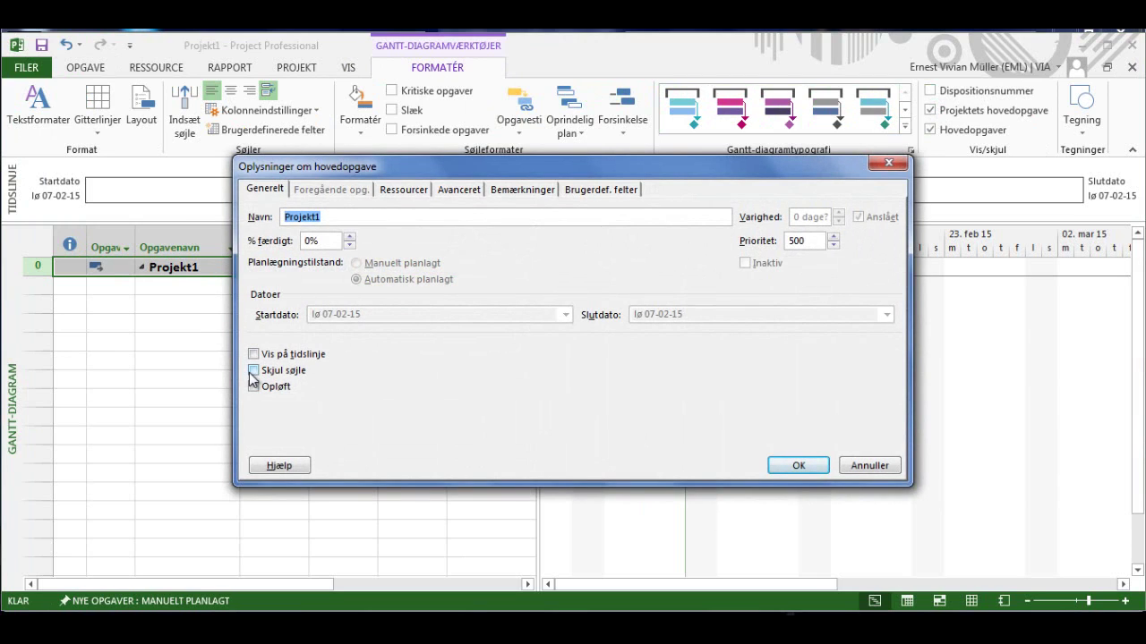
type("Main schedule")
left_click(799, 465)
left_click(174, 285)
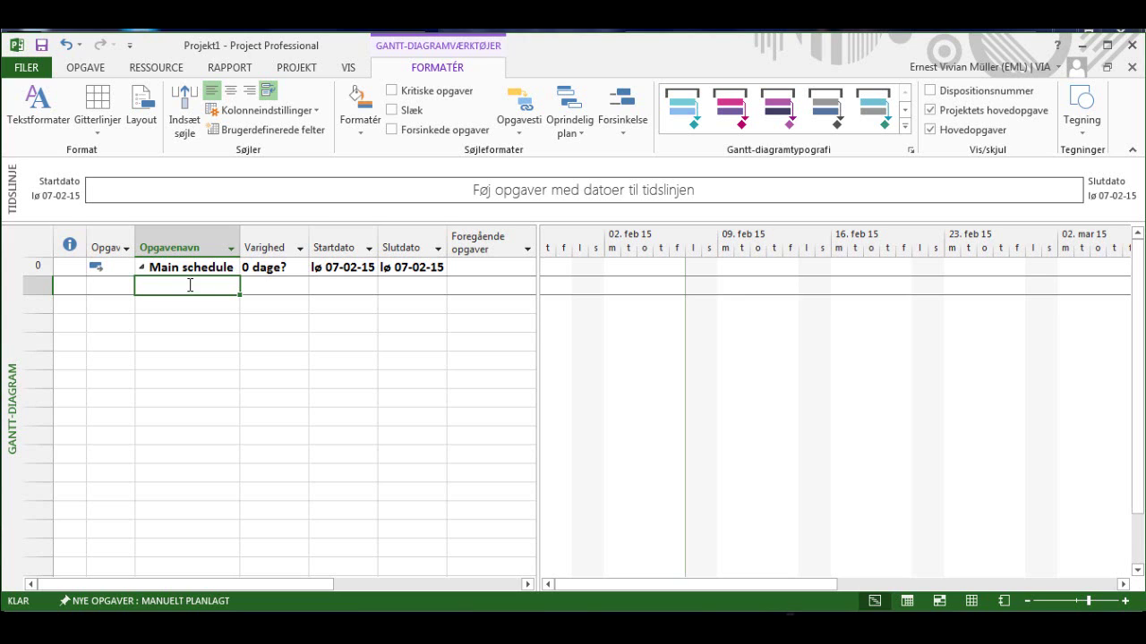
- Insert Bricklaying.mpp and Superstructure.mpp from the Schedule folder on drive E: as linked subprojects beneath Main schedule
left_click_drag(240, 241, 245, 242)
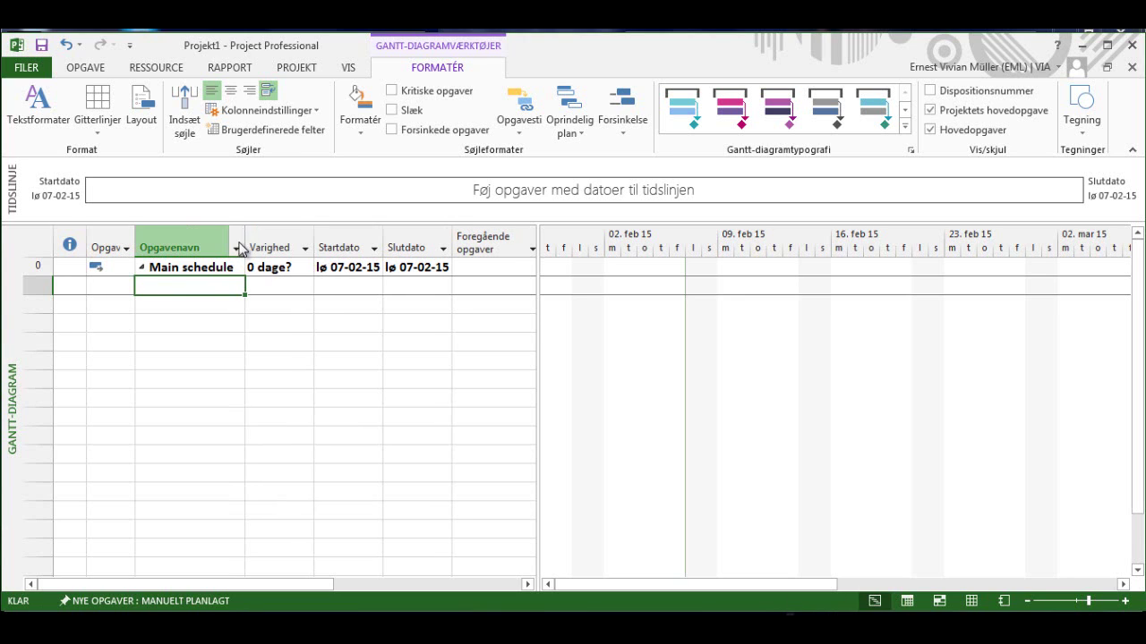
left_click(294, 68)
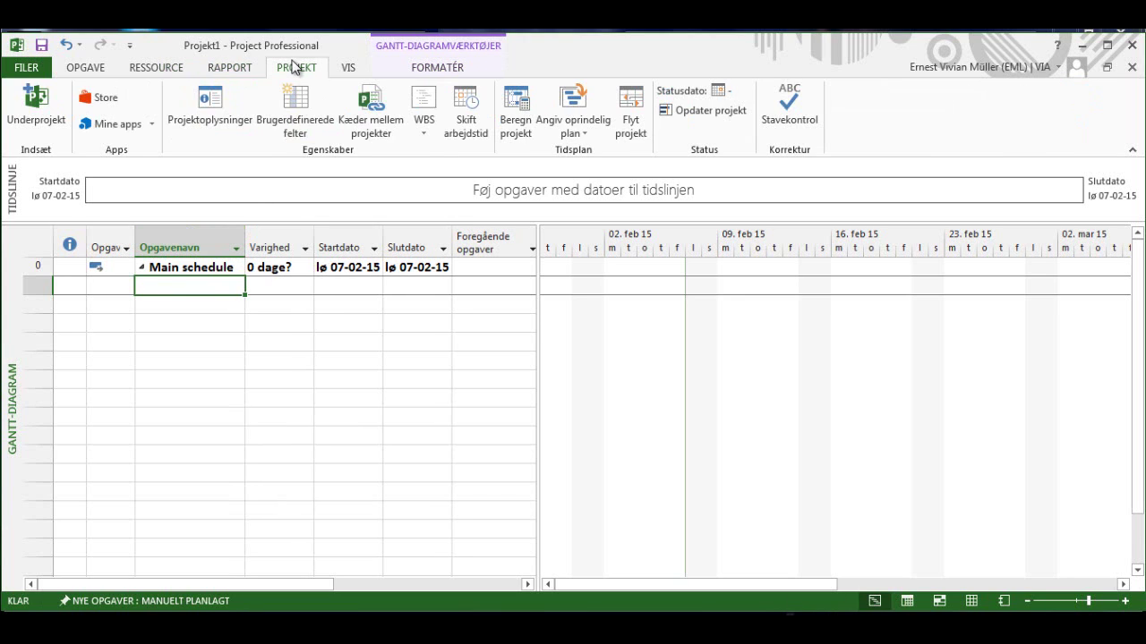
left_click(43, 125)
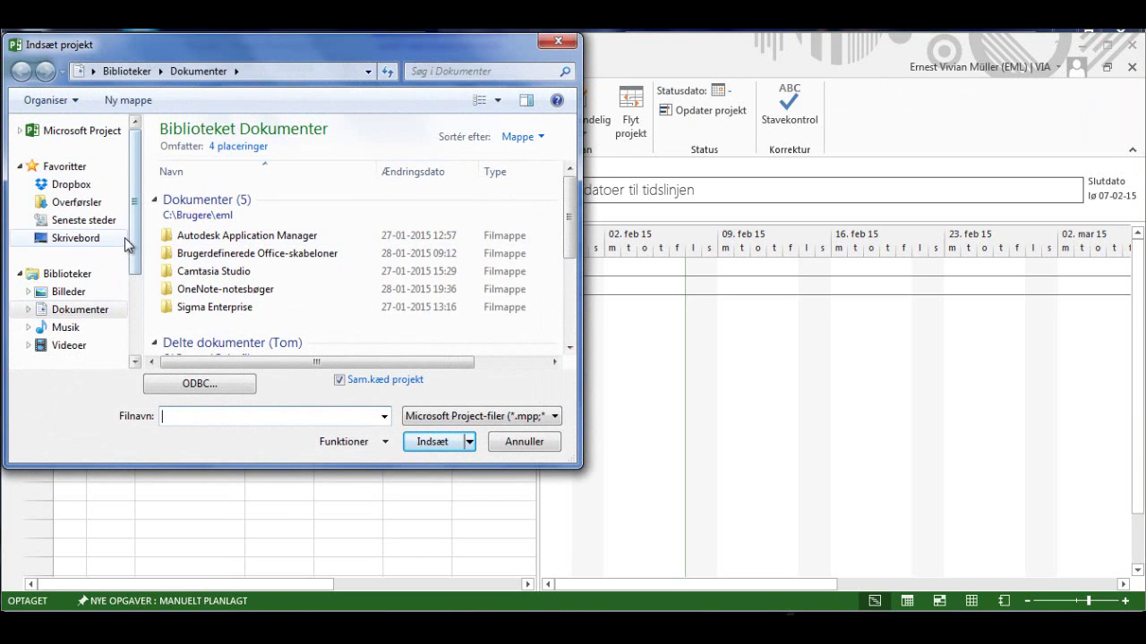
scroll(111, 295, "down", 3)
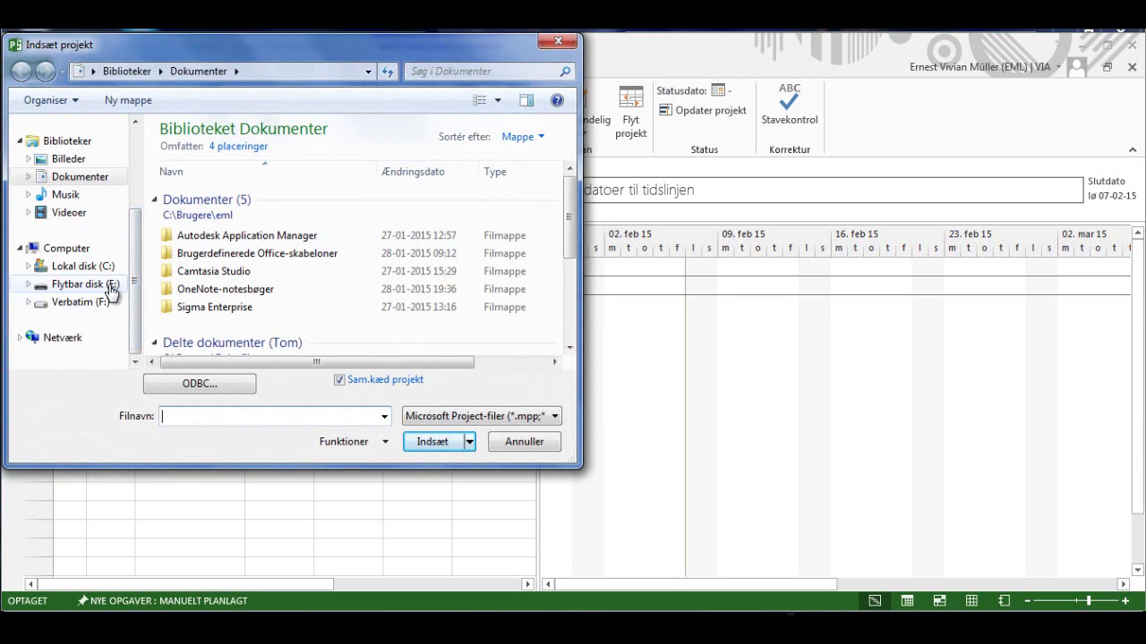
left_click(111, 287)
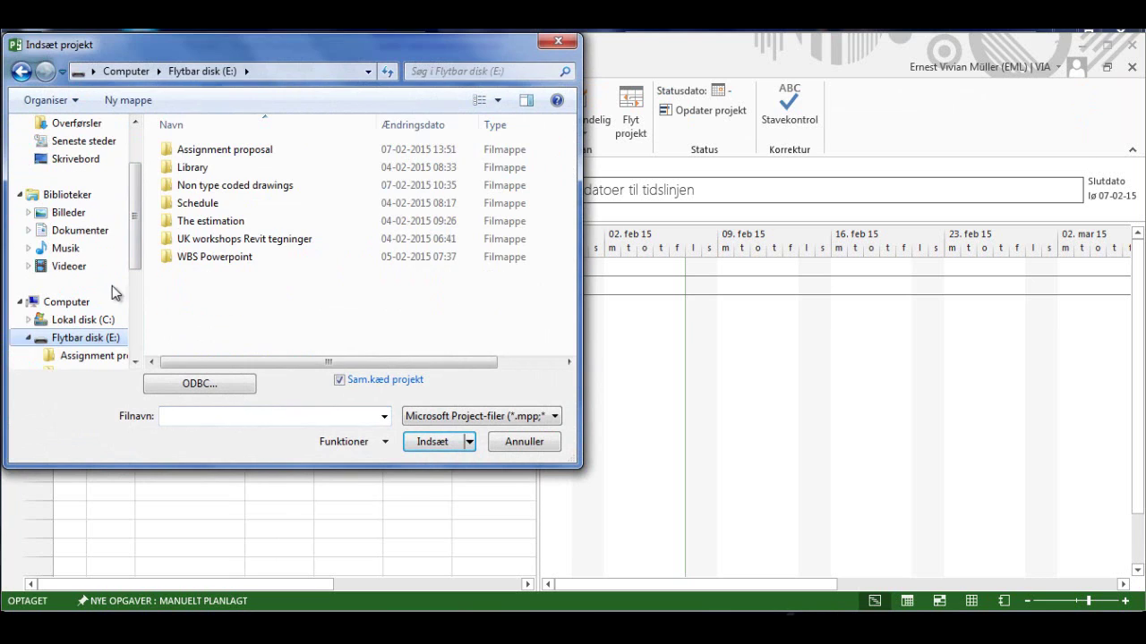
left_click(201, 207)
double_click(201, 202)
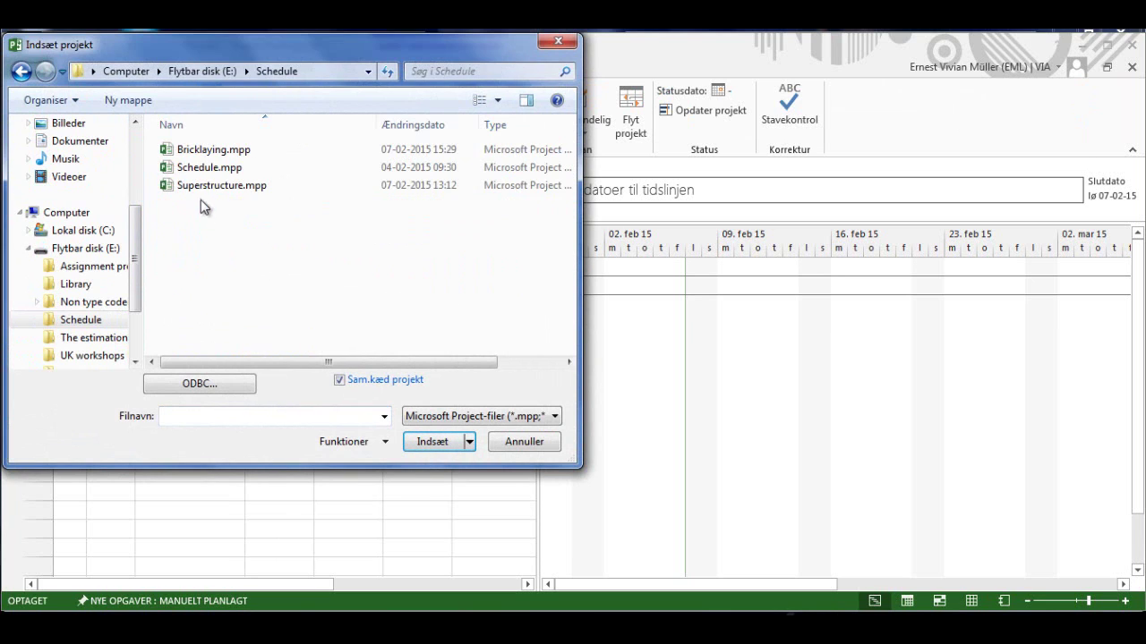
left_click(215, 185)
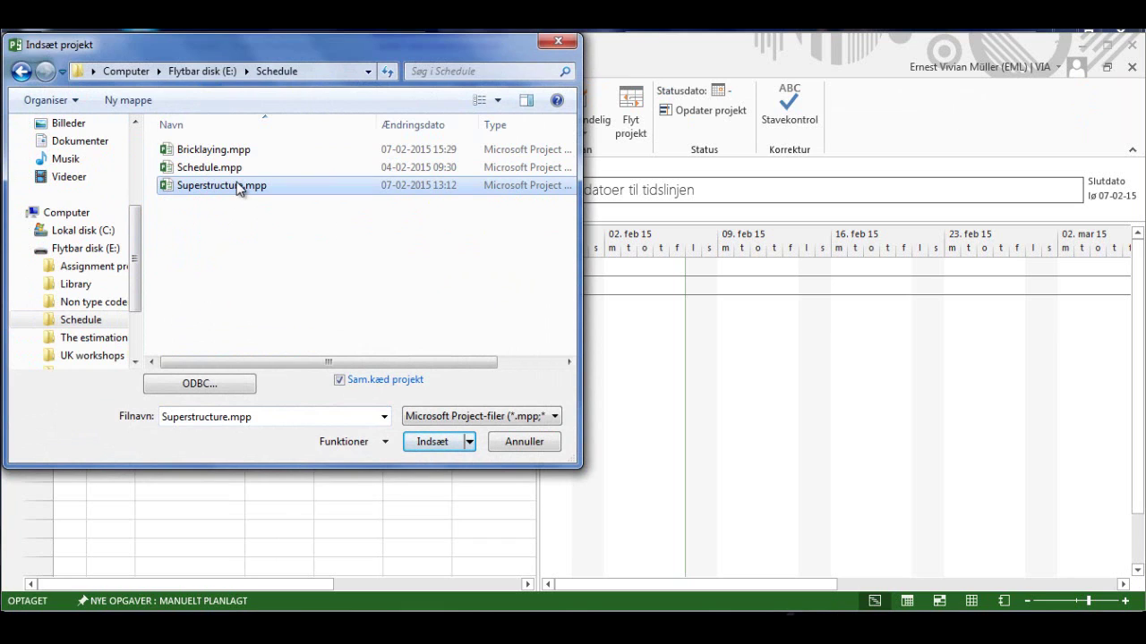
left_click(224, 150, "ctrl")
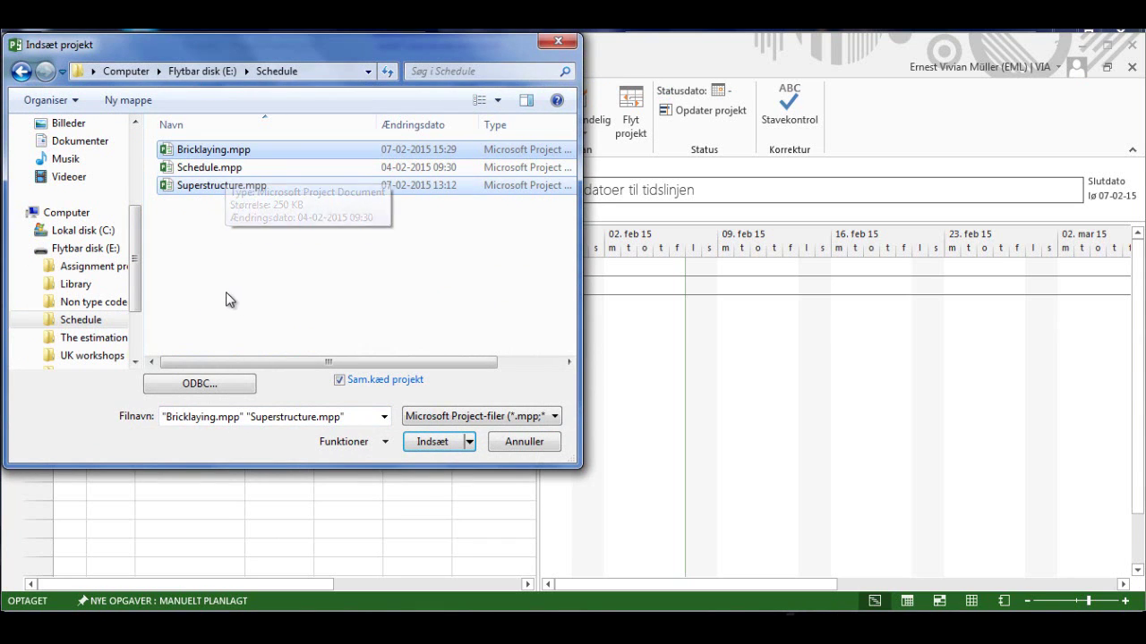
left_click(430, 442)
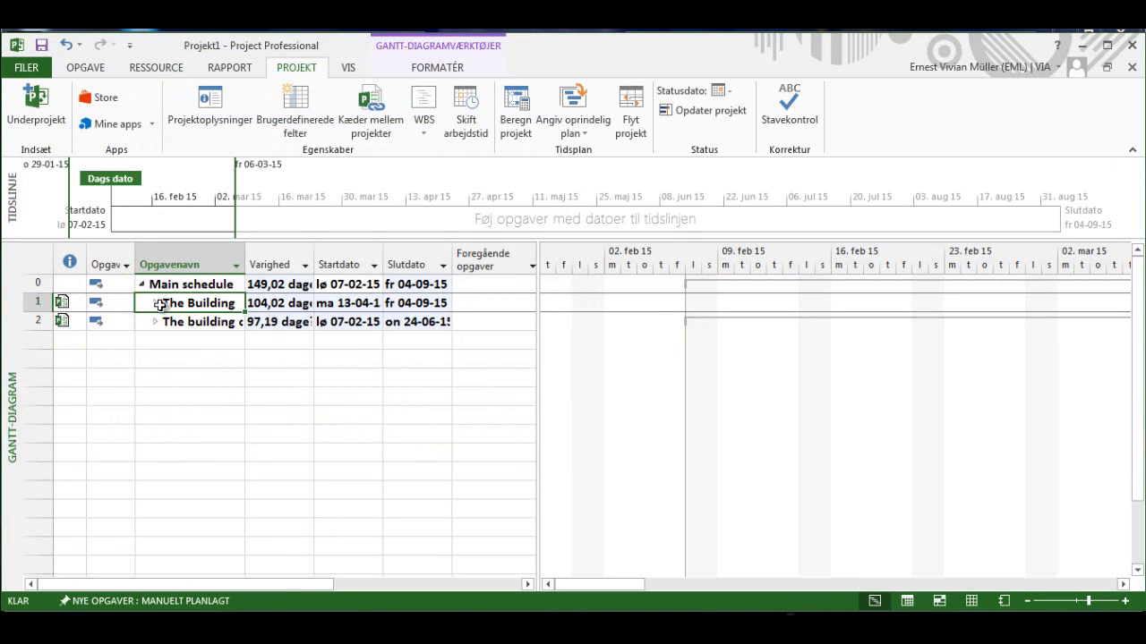
- Expand both inserted subprojects and widen the Opgavenavn column until the task names are readable
left_click(156, 304)
scroll(179, 423, "down", 4)
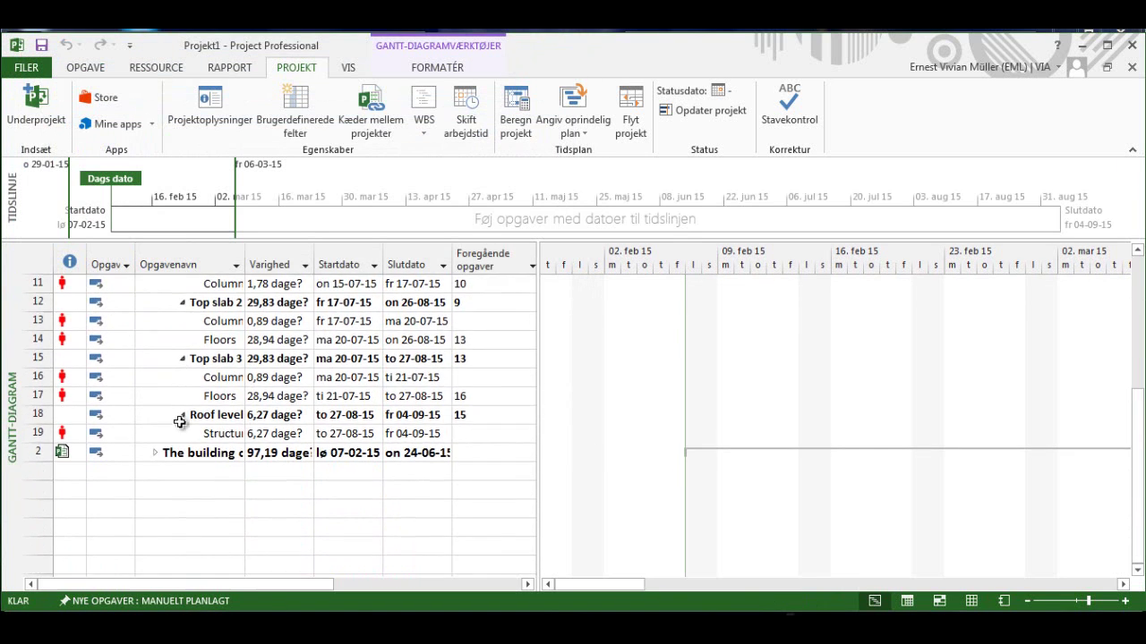
left_click(156, 453)
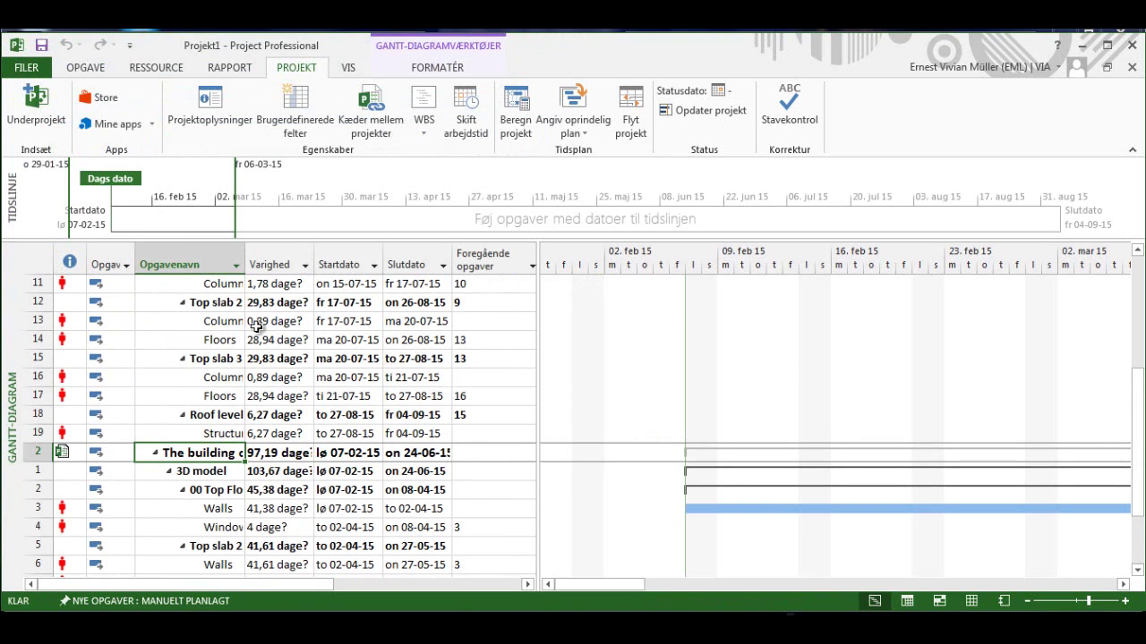
left_click_drag(244, 259, 327, 259)
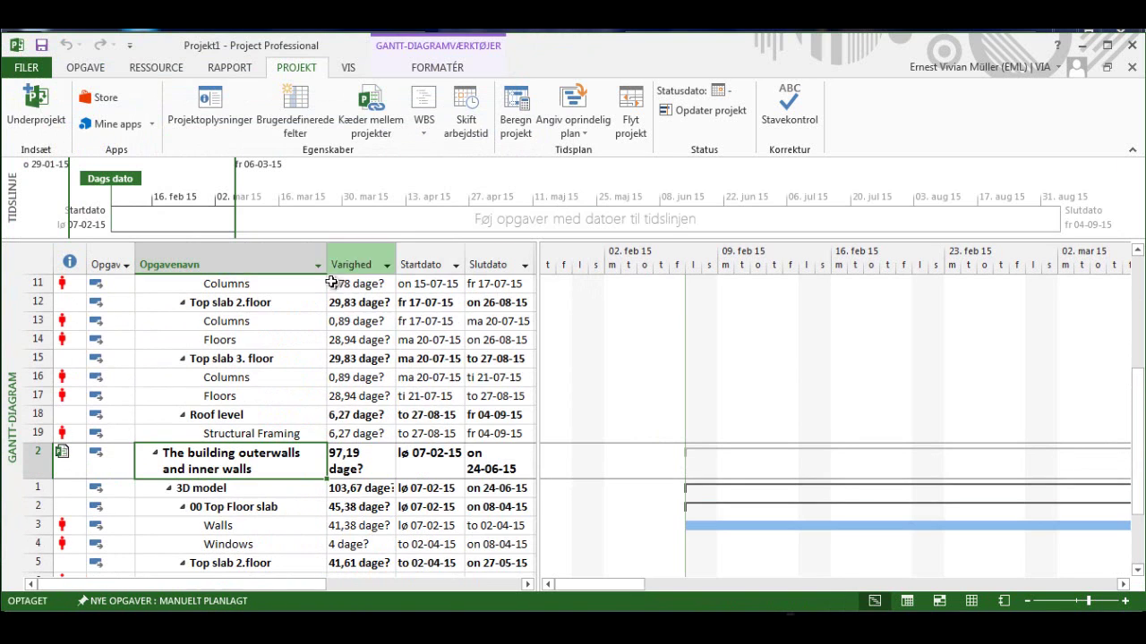
scroll(376, 403, "up", 5)
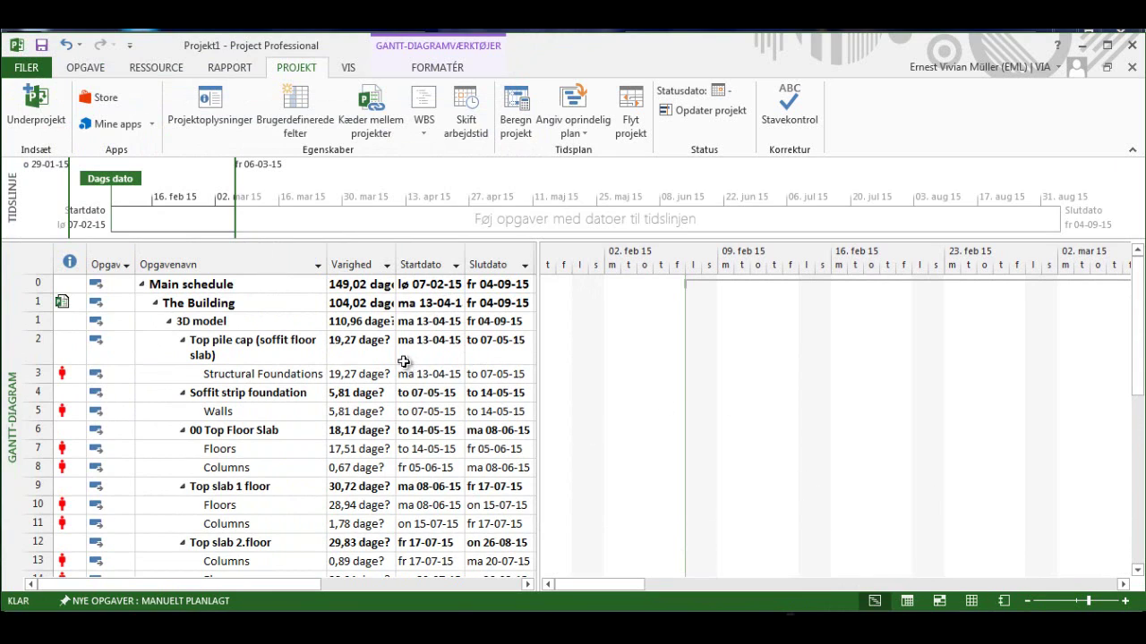
- Examine the Gantt bars of The Building and of the outer and inner walls on a coarser timescale, comparing their start dates
left_click(276, 342)
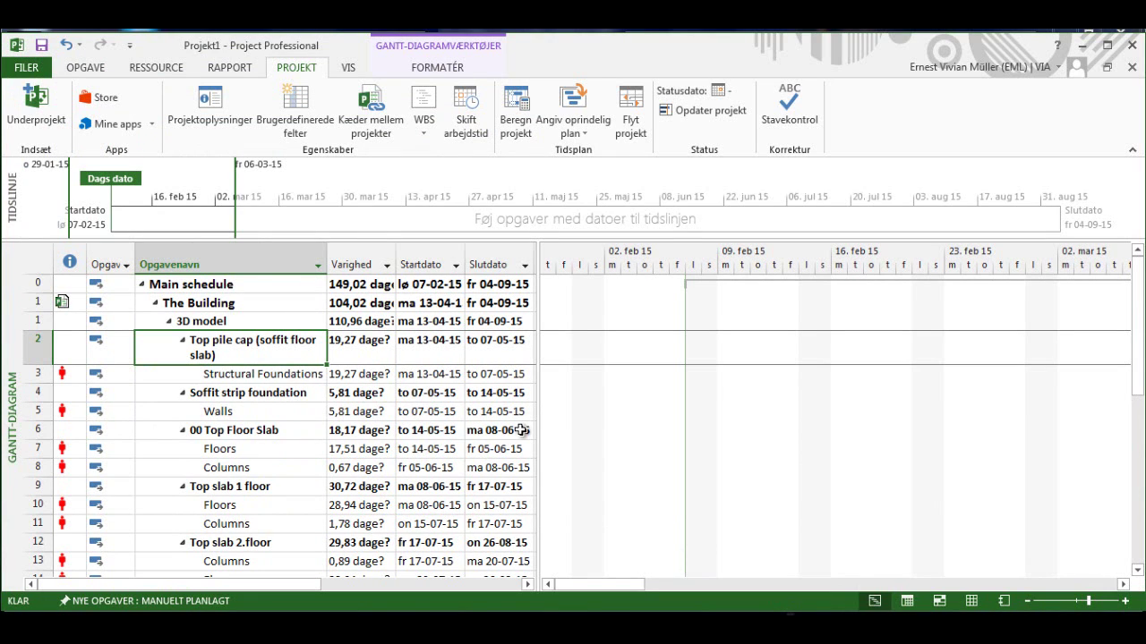
key("ctrl+shift+F5")
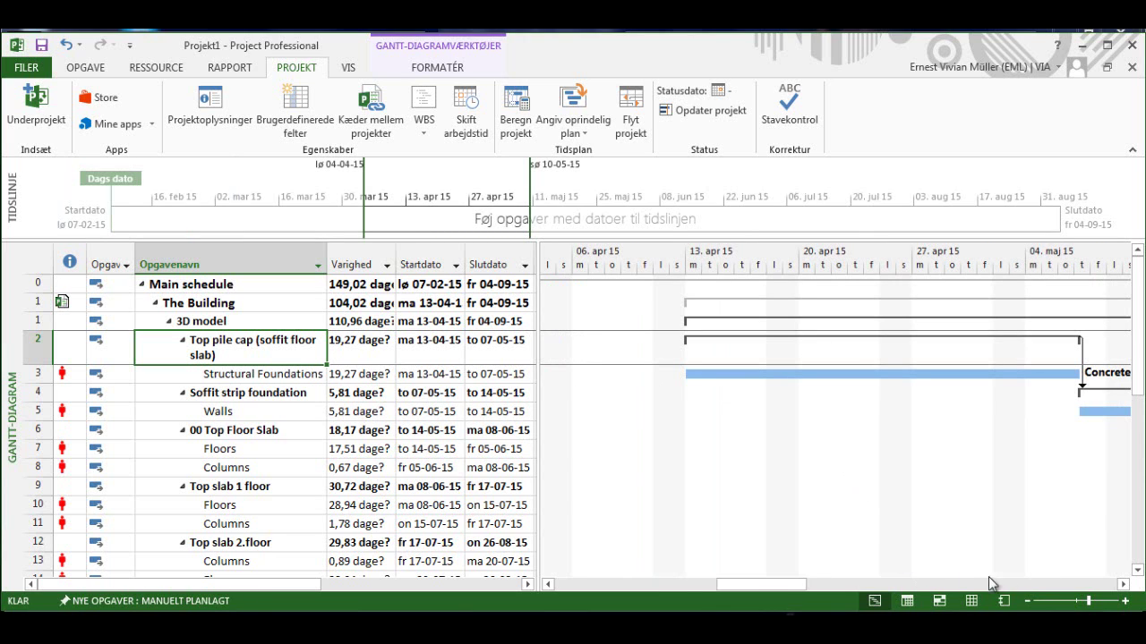
left_click(1028, 602)
left_click(1029, 602)
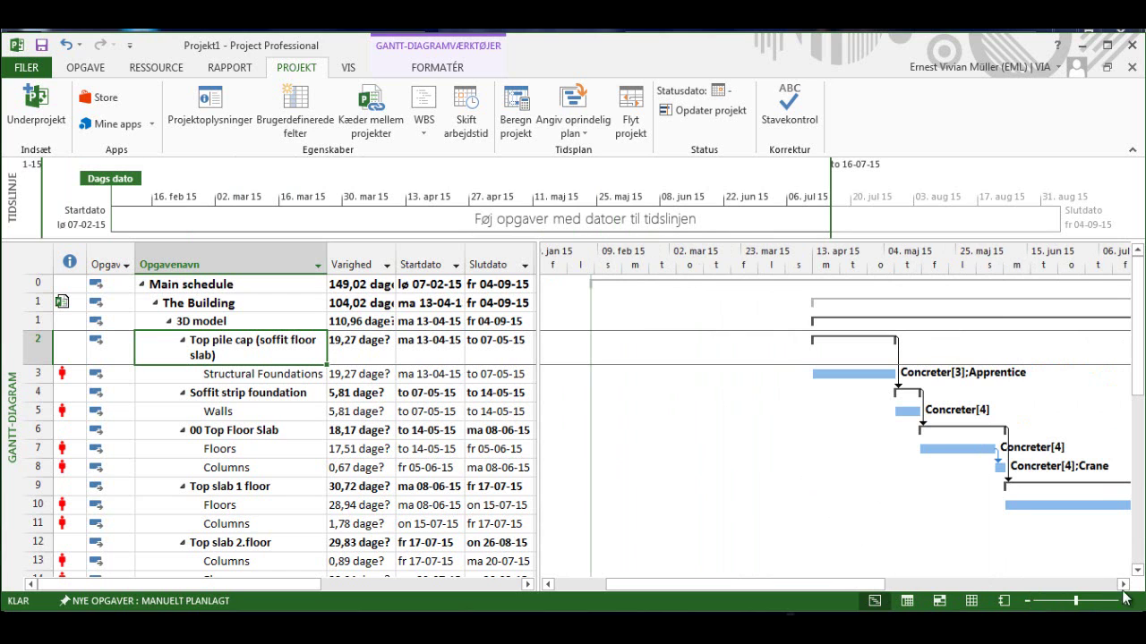
left_click_drag(1123, 584, 1124, 587)
scroll(1068, 544, "down", 1)
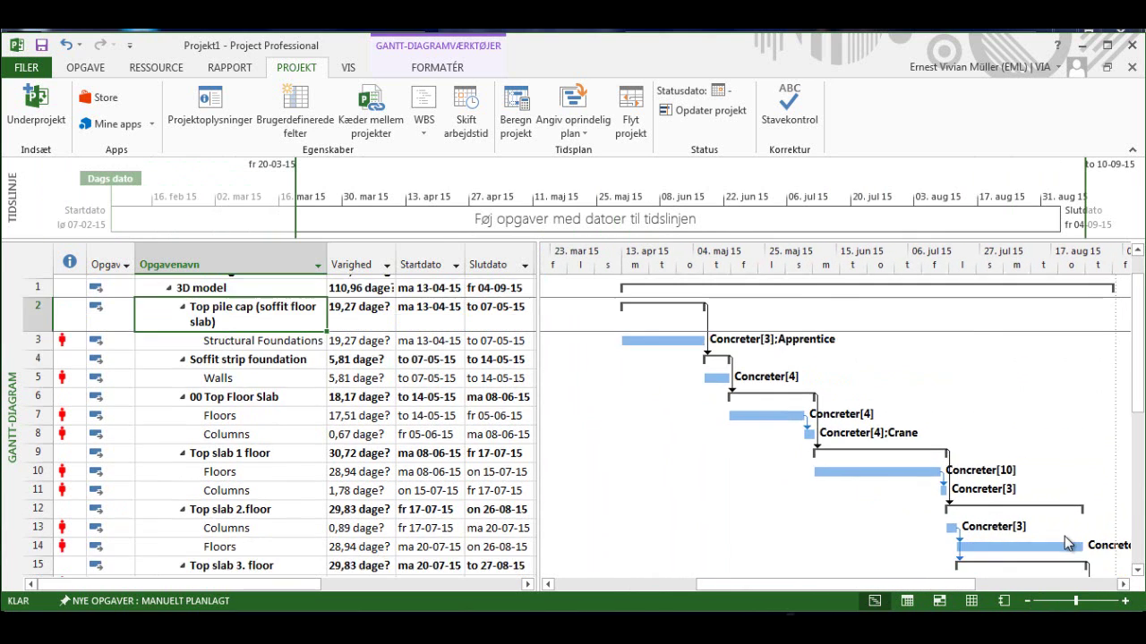
scroll(1068, 544, "down", 6)
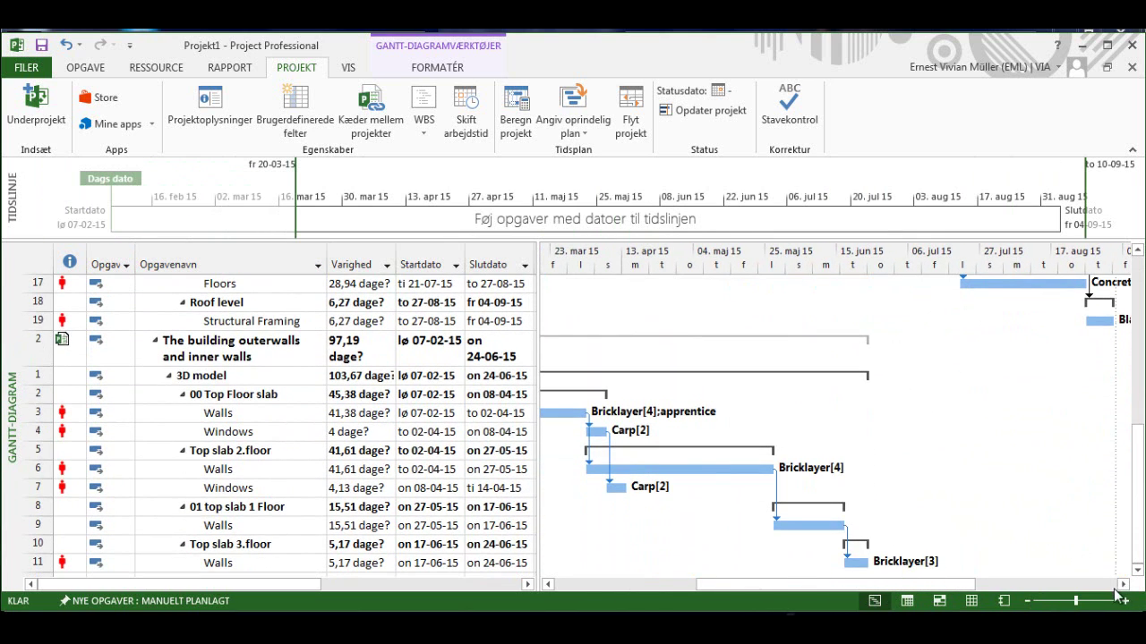
left_click_drag(810, 584, 669, 591)
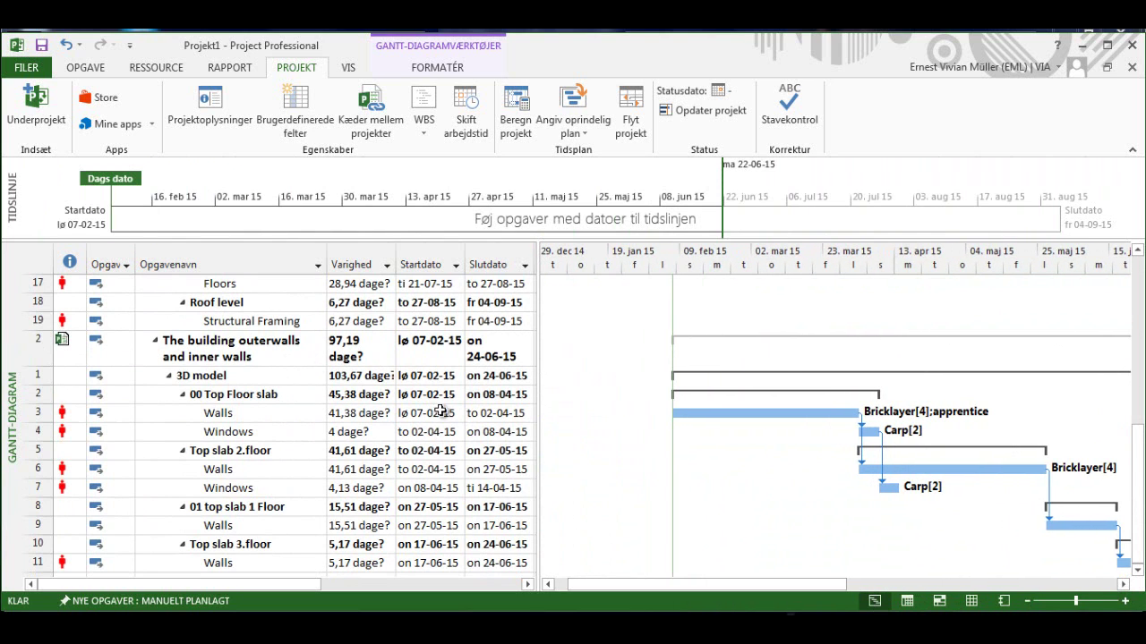
scroll(708, 446, "up", 6)
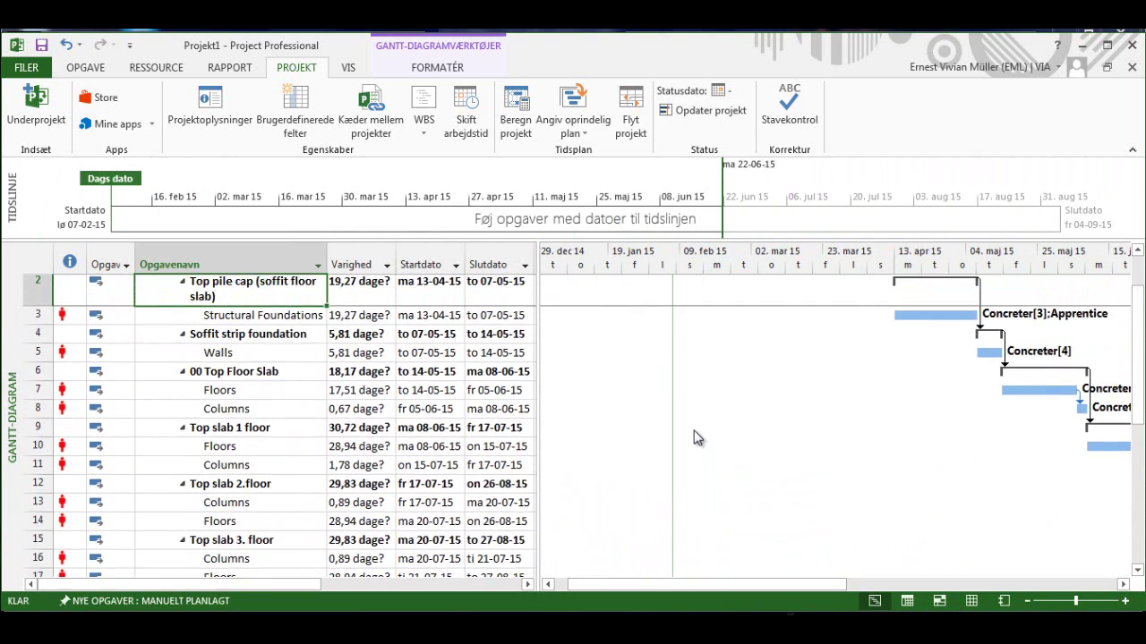
scroll(681, 430, "down", 2)
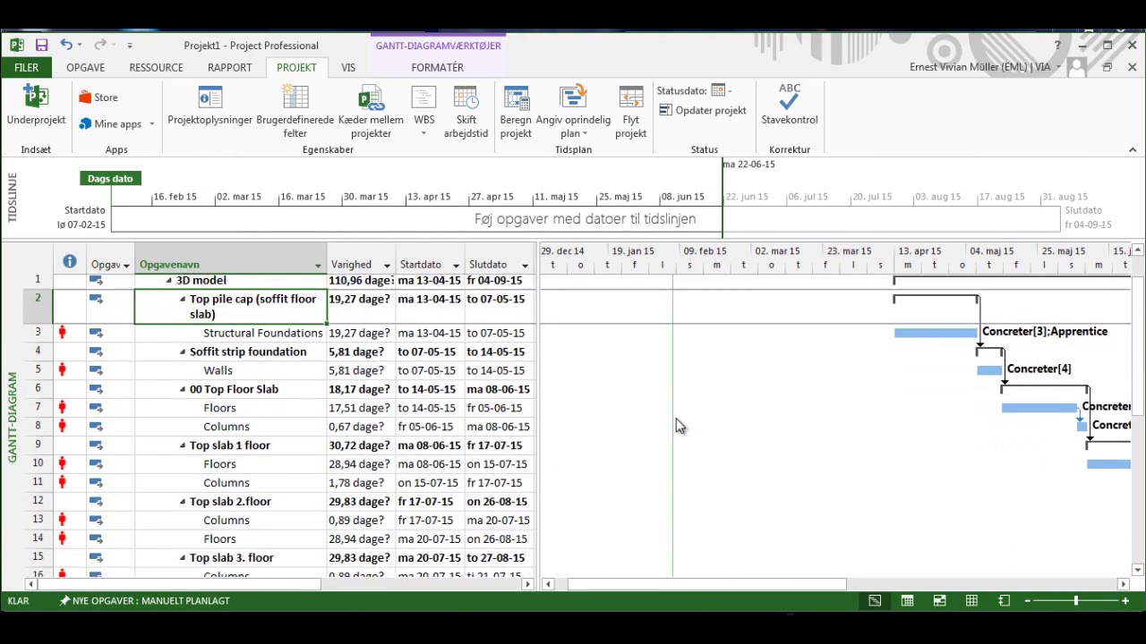
scroll(671, 423, "down", 3)
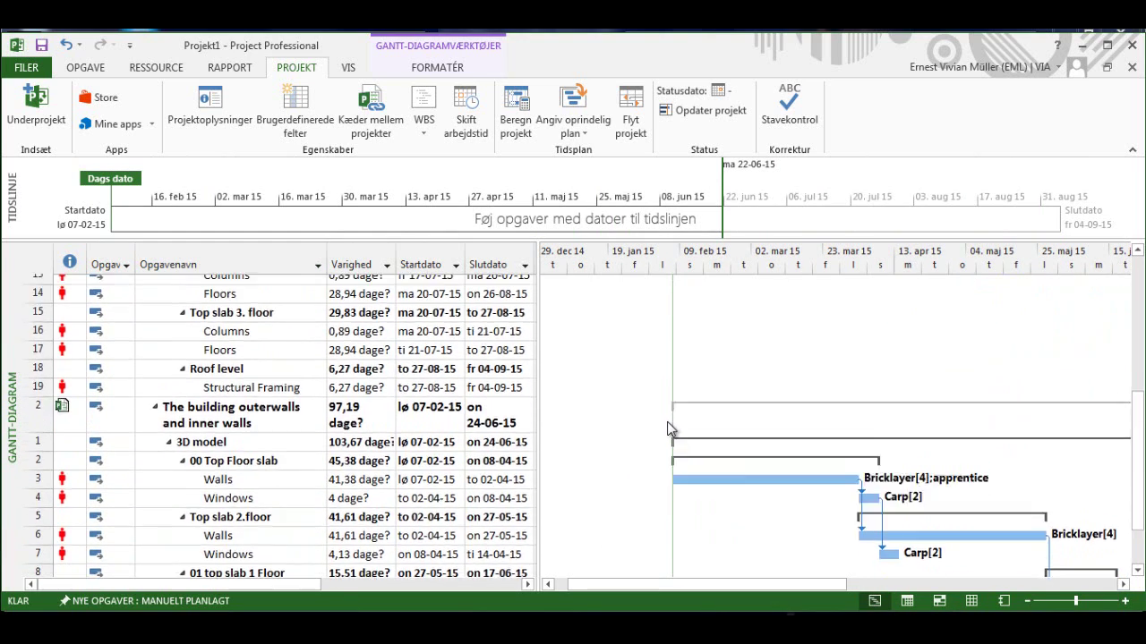
scroll(666, 421, "up", 5)
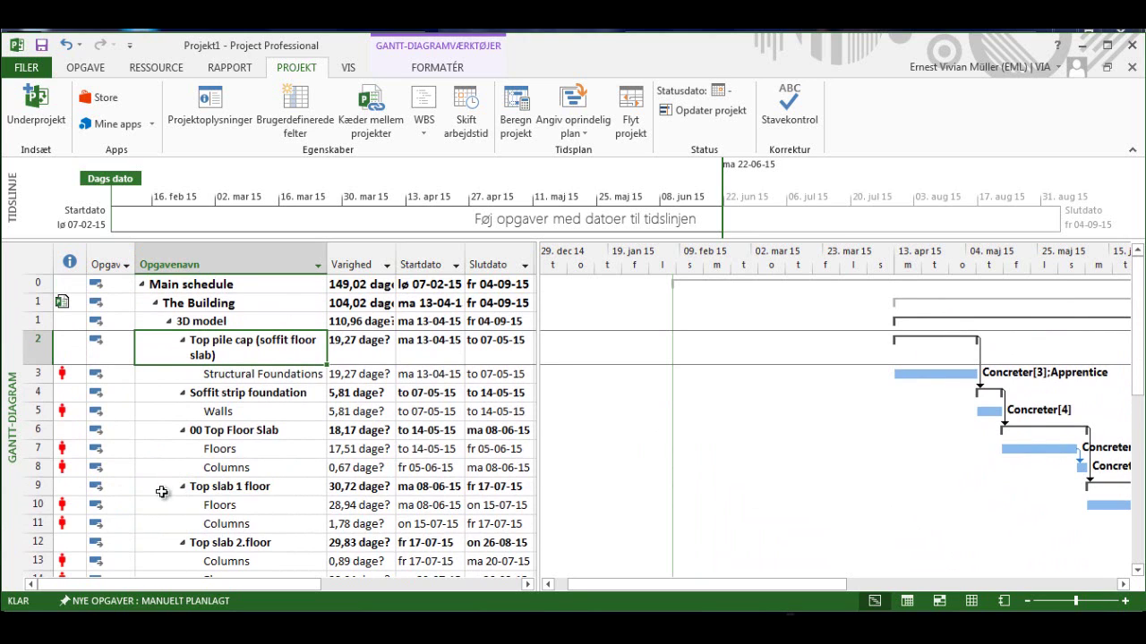
scroll(150, 490, "down", 1)
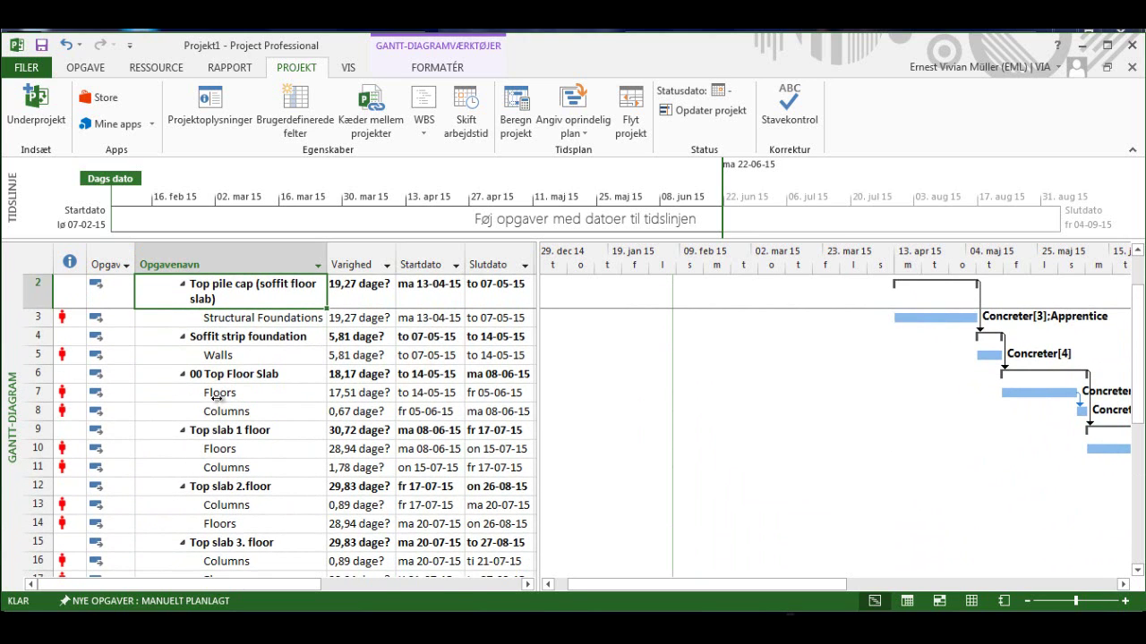
- Try to link Top slab 1 floor in The Building with the 00 Top Floor slab task in the outer and inner walls subproject
left_click(225, 430)
scroll(317, 374, "down", 2)
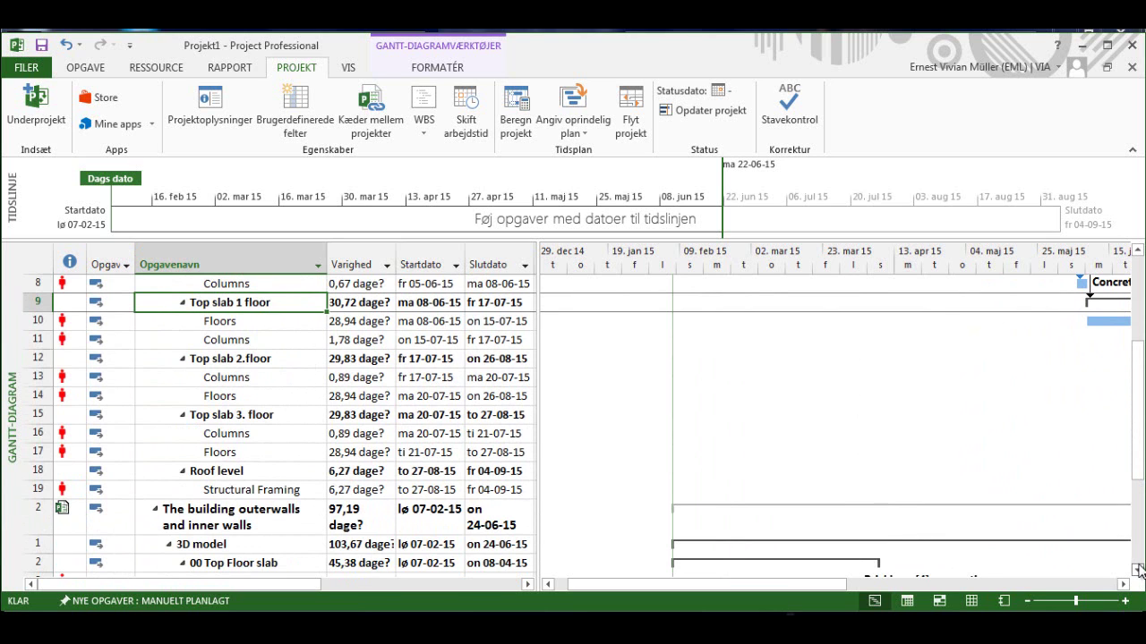
scroll(1138, 570, "down", 3)
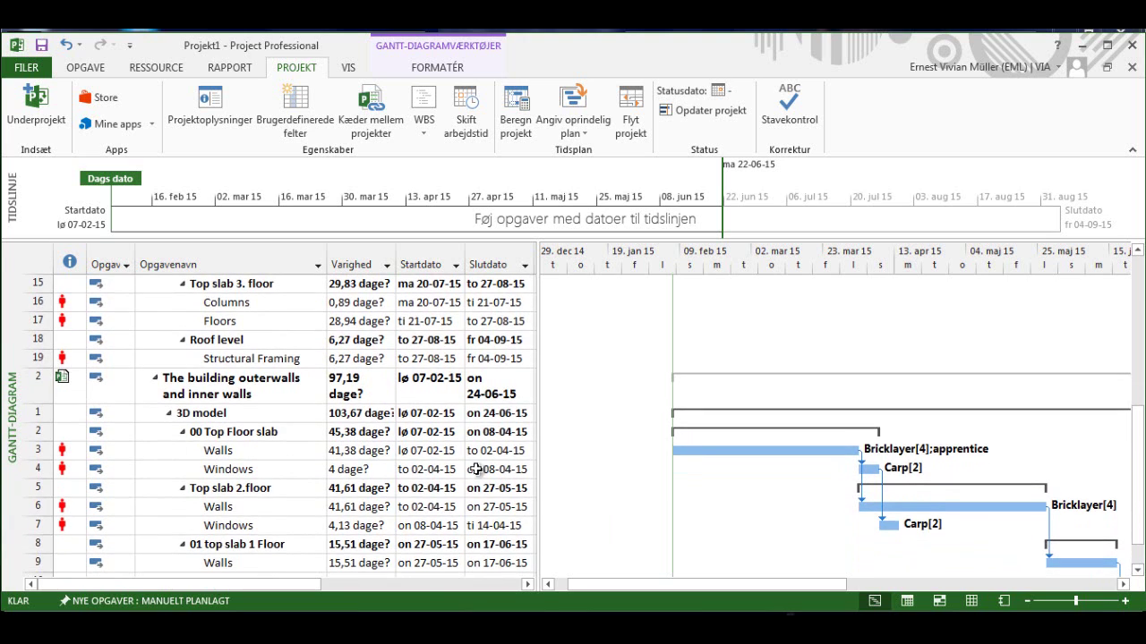
left_click(208, 432)
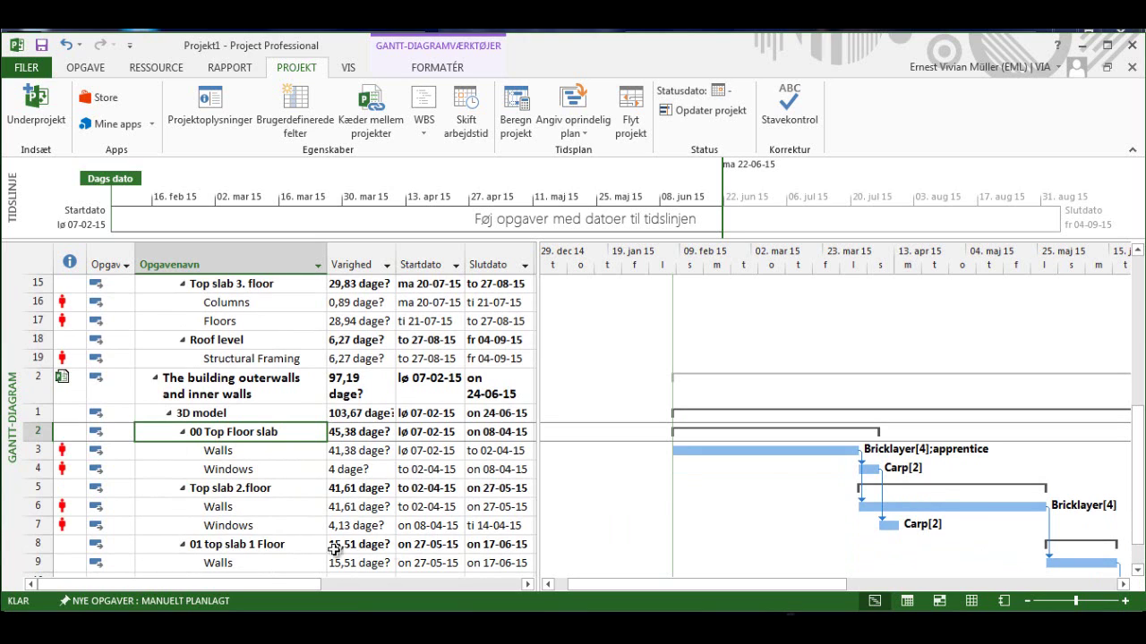
right_click(353, 410)
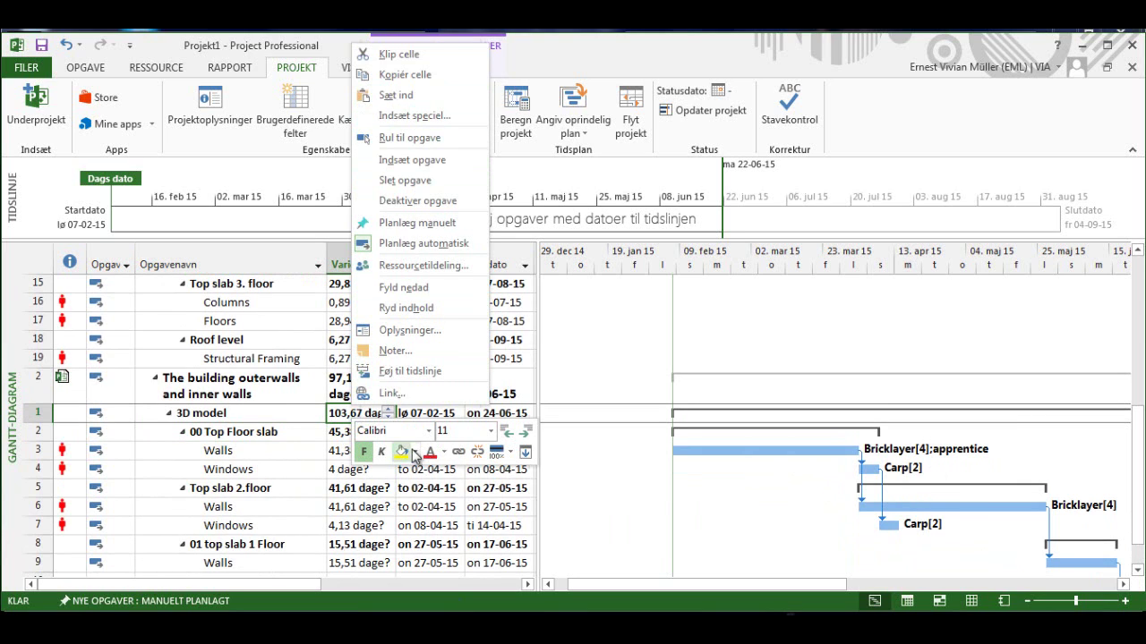
left_click(458, 452)
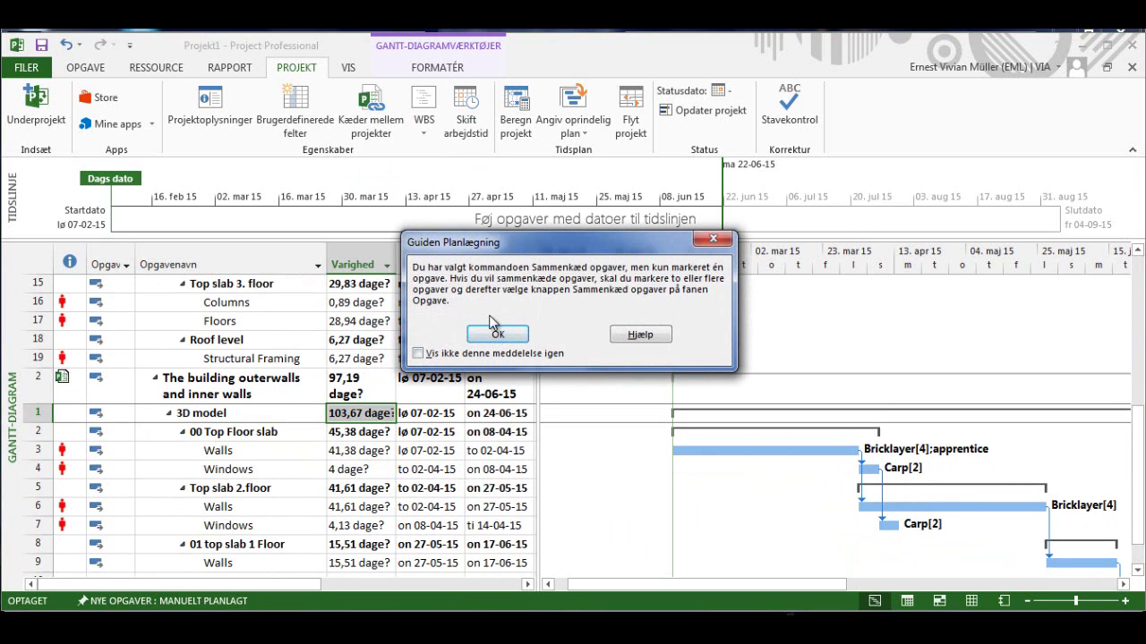
left_click(712, 239)
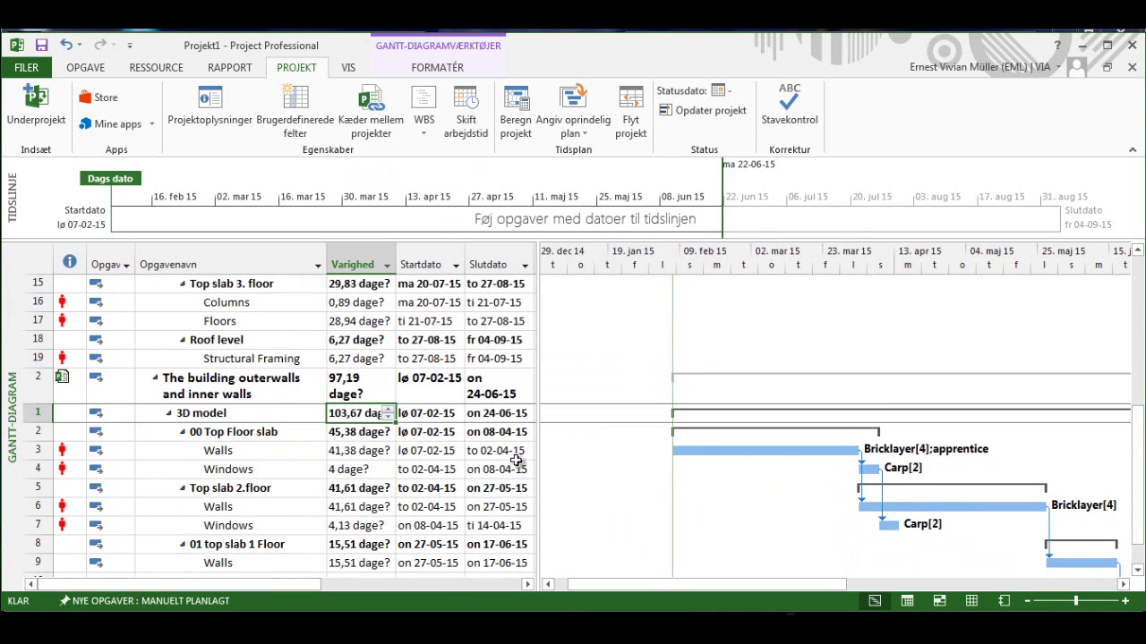
- Link Top slab 1 floor in The Building as predecessor of the 00 Top Floor slab summary task in the outer and inner walls subproject
scroll(517, 461, "up", 4)
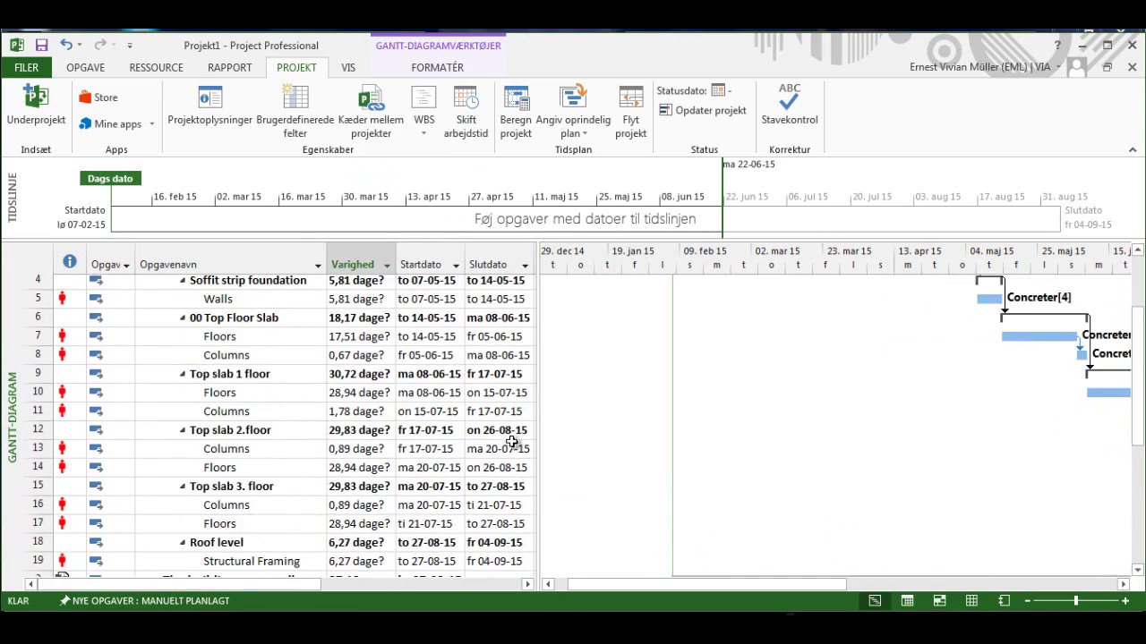
scroll(508, 437, "up", 2)
scroll(504, 428, "up", 1)
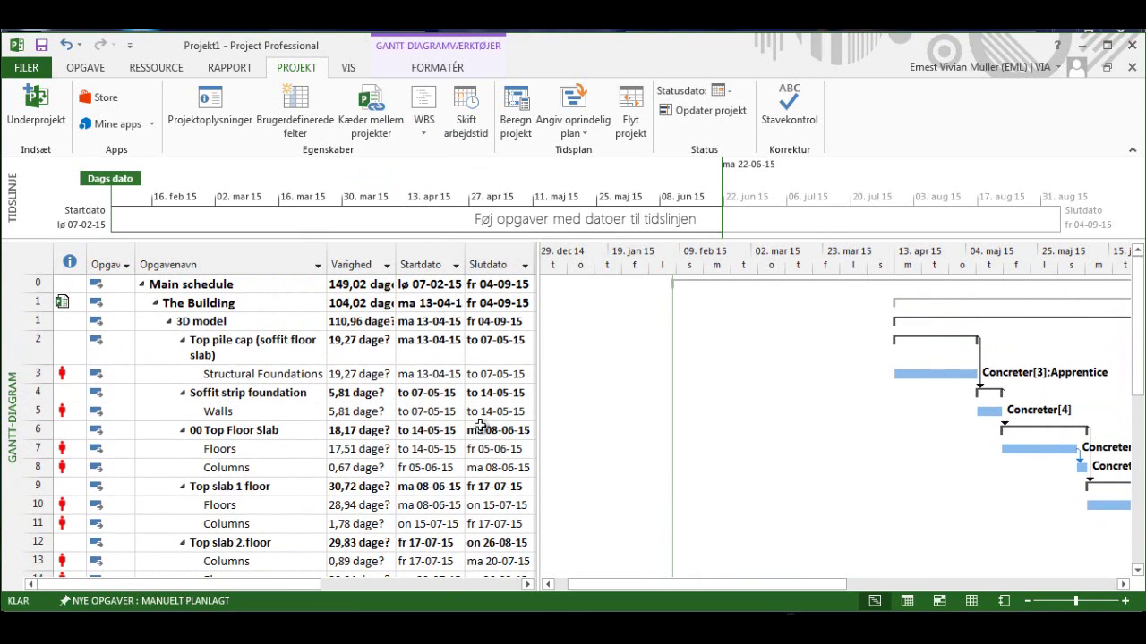
left_click(95, 488)
scroll(153, 445, "down", 4)
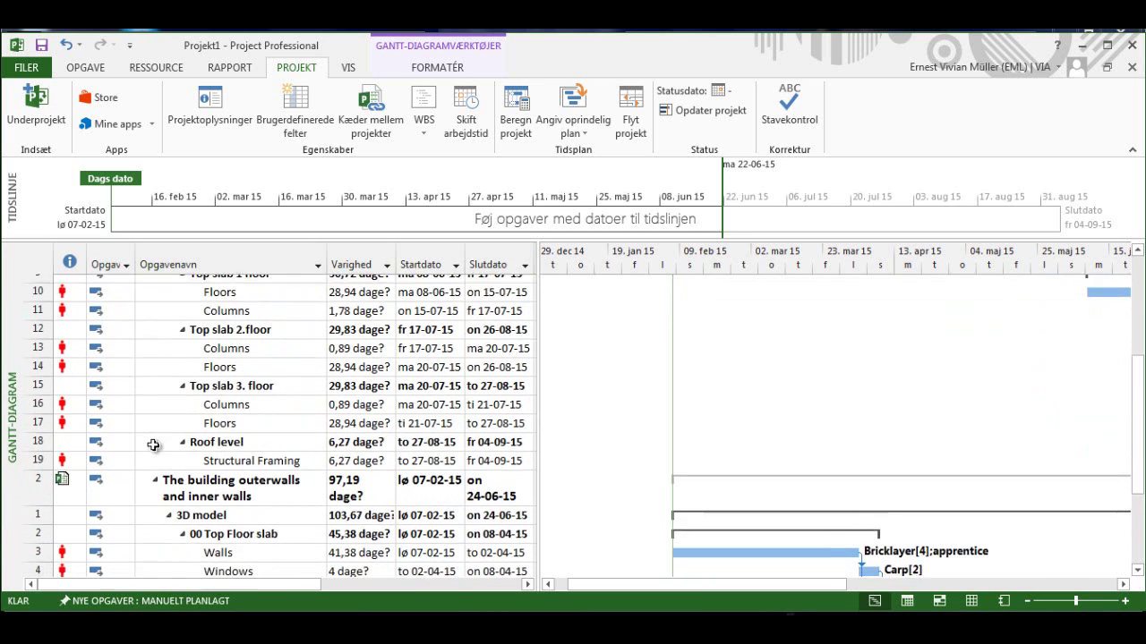
scroll(153, 444, "down", 1)
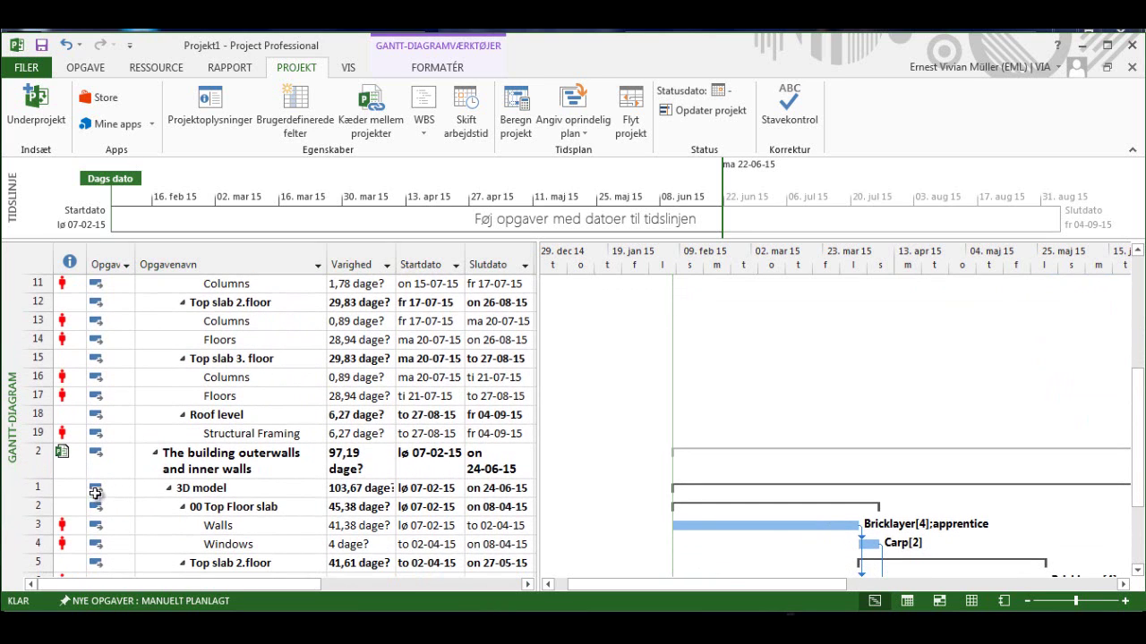
left_click(40, 508)
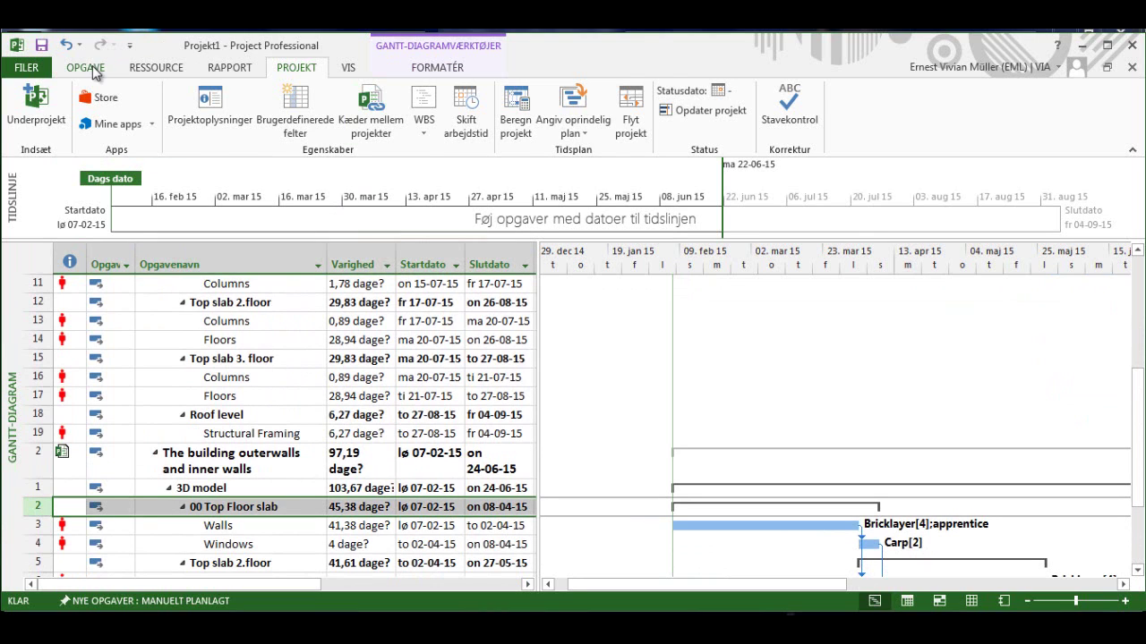
left_click(93, 69)
left_click(343, 123)
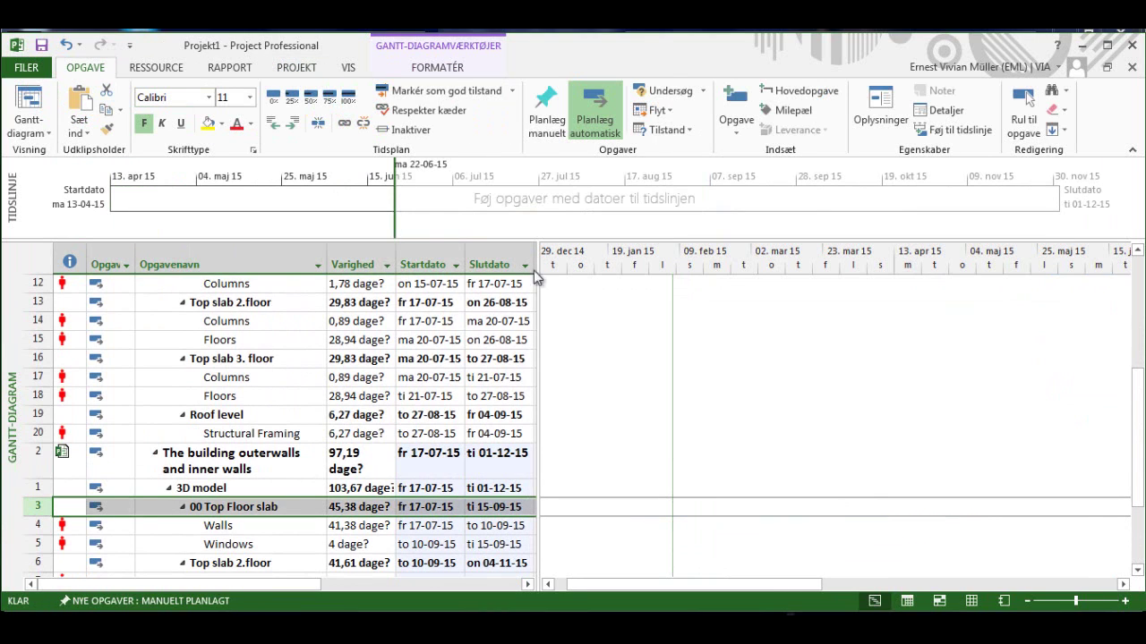
- Examine the Gantt chart at different timescales, following the link from Top slab 1 floor to 00 Top Floor slab and the bricklaying bars
left_click(1027, 601)
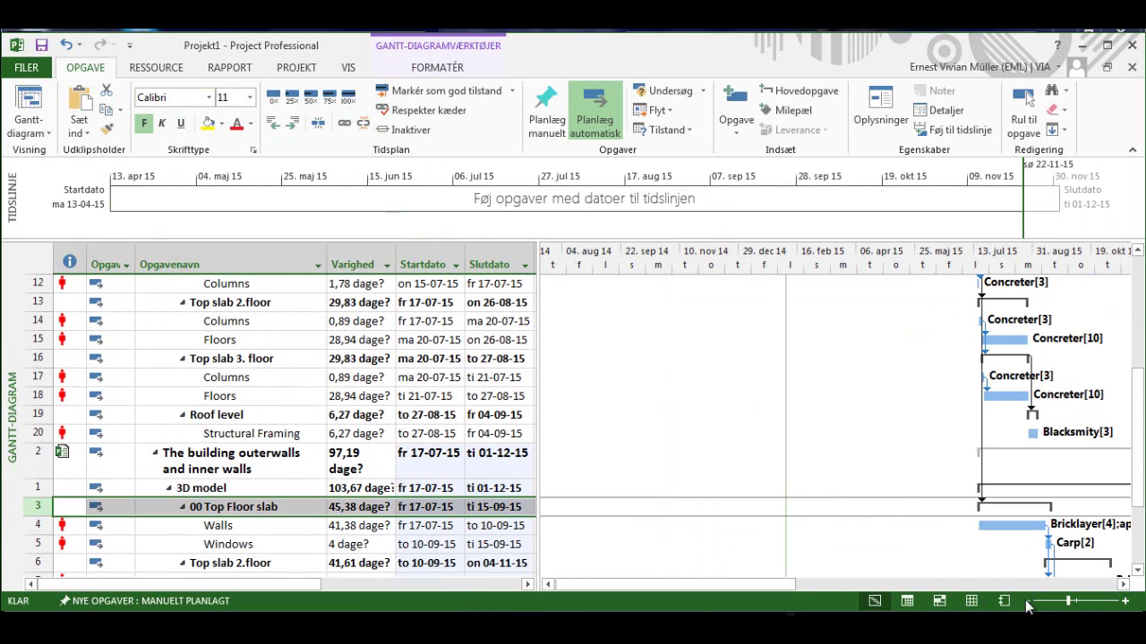
scroll(886, 465, "up", 4)
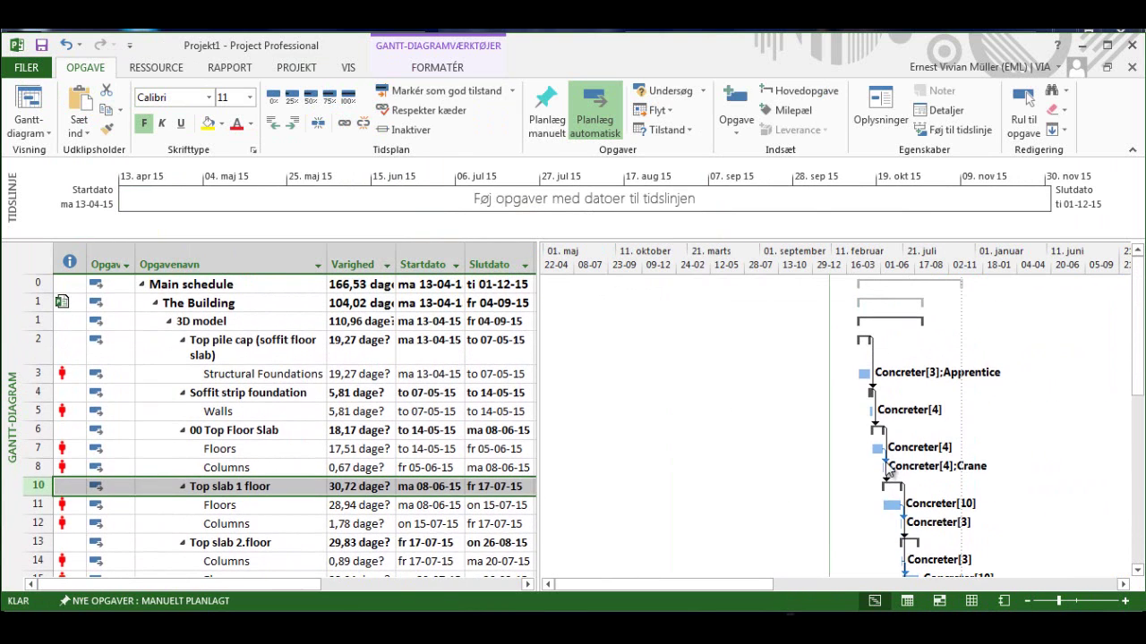
scroll(889, 452, "down", 1)
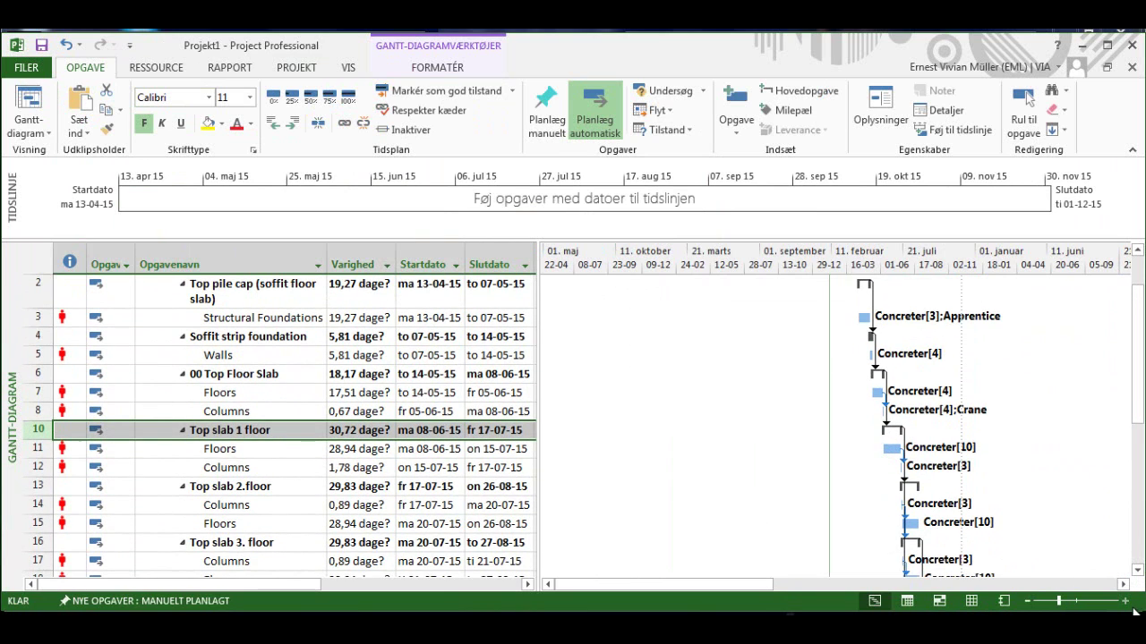
left_click(1125, 602)
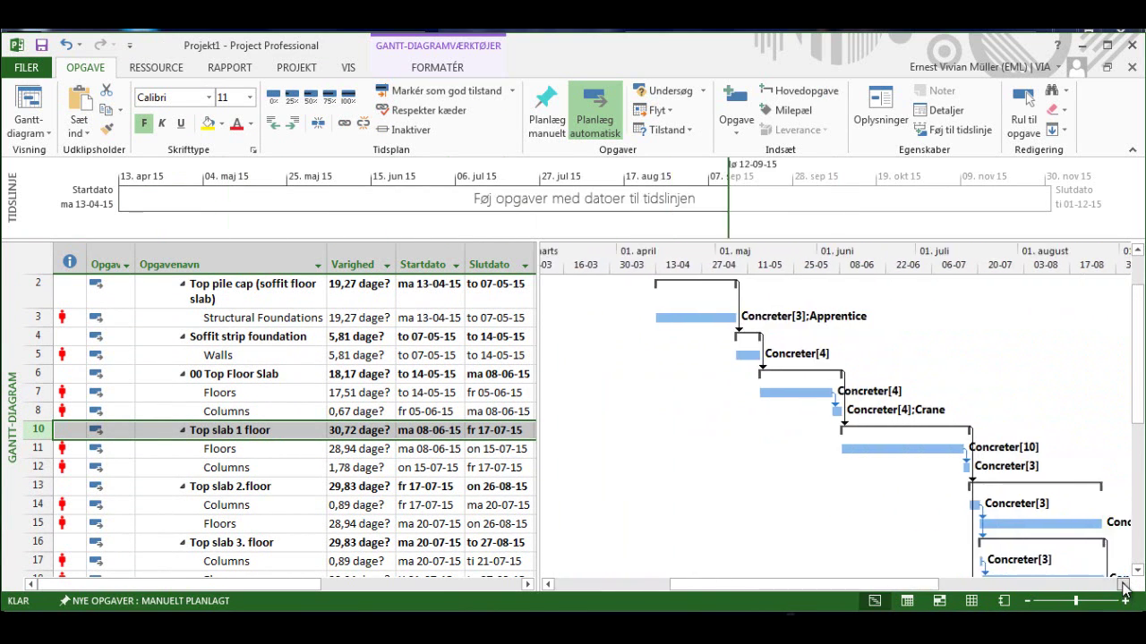
scroll(1088, 533, "down", 3)
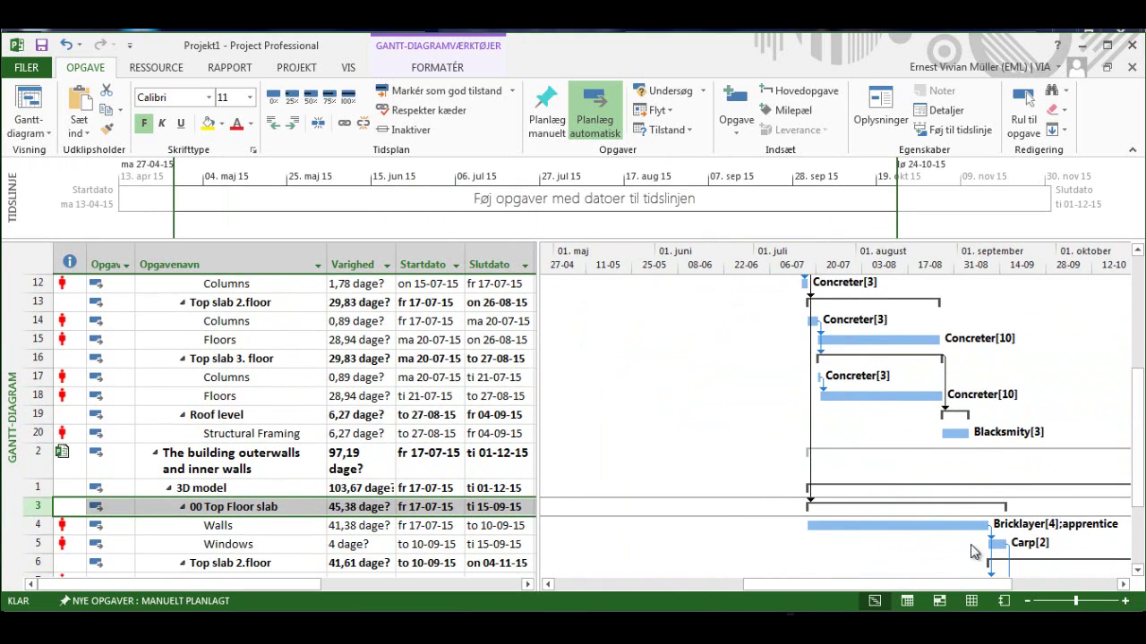
scroll(883, 358, "down", 2)
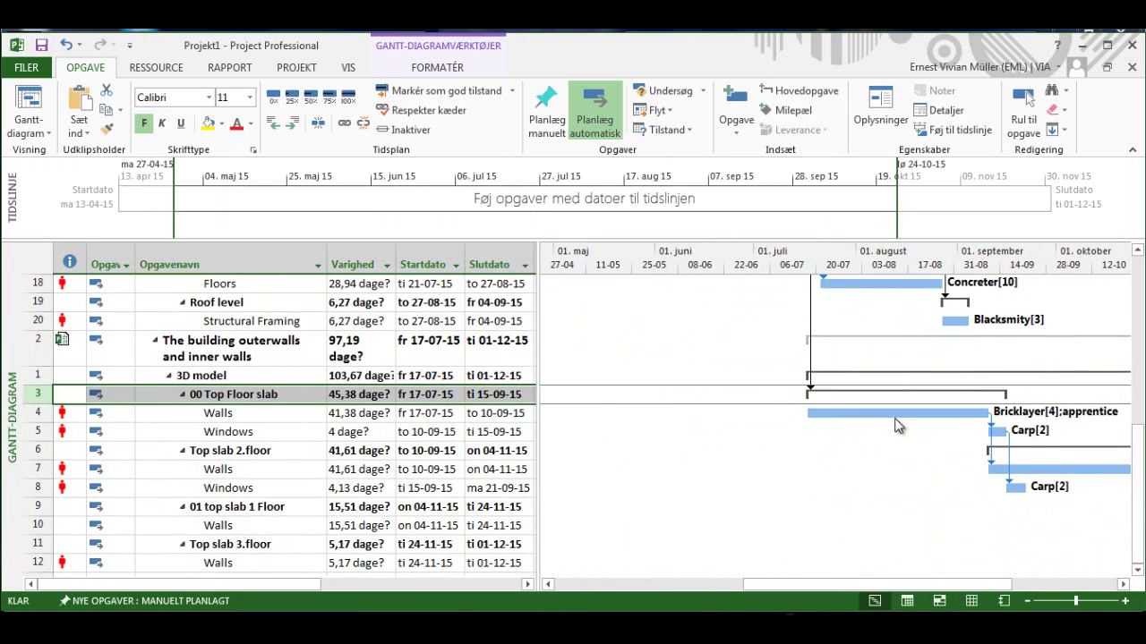
scroll(898, 427, "up", 6)
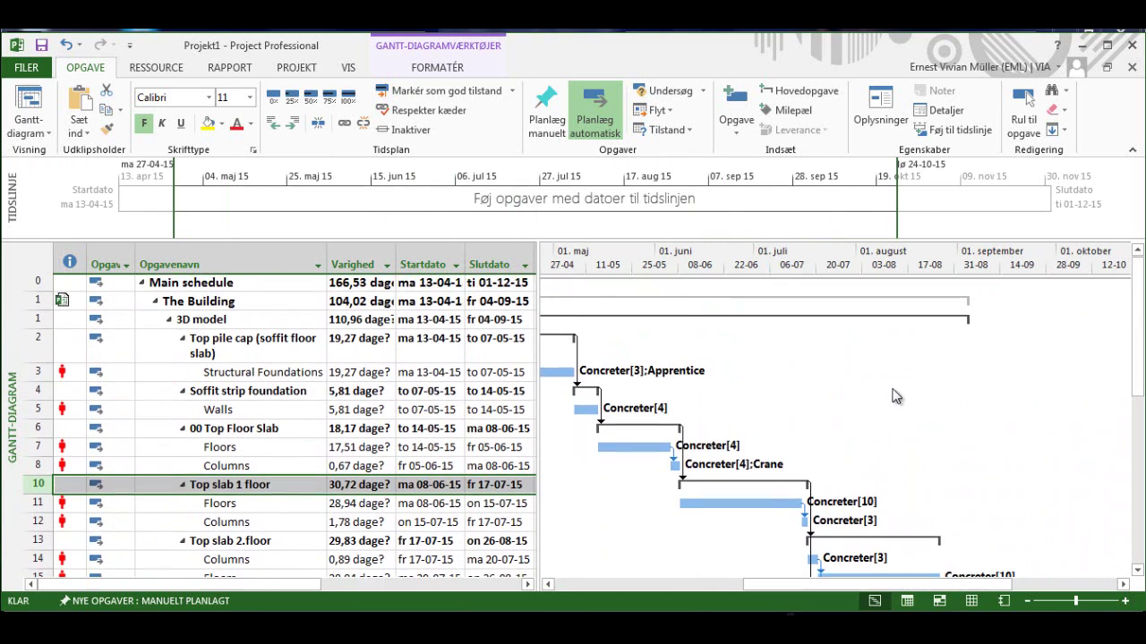
left_click_drag(866, 585, 752, 591)
- Create the Pengestrømsrapport visual report in Excel with Dage as the level of data to include
left_click(305, 71)
scroll(252, 99, "up", 1)
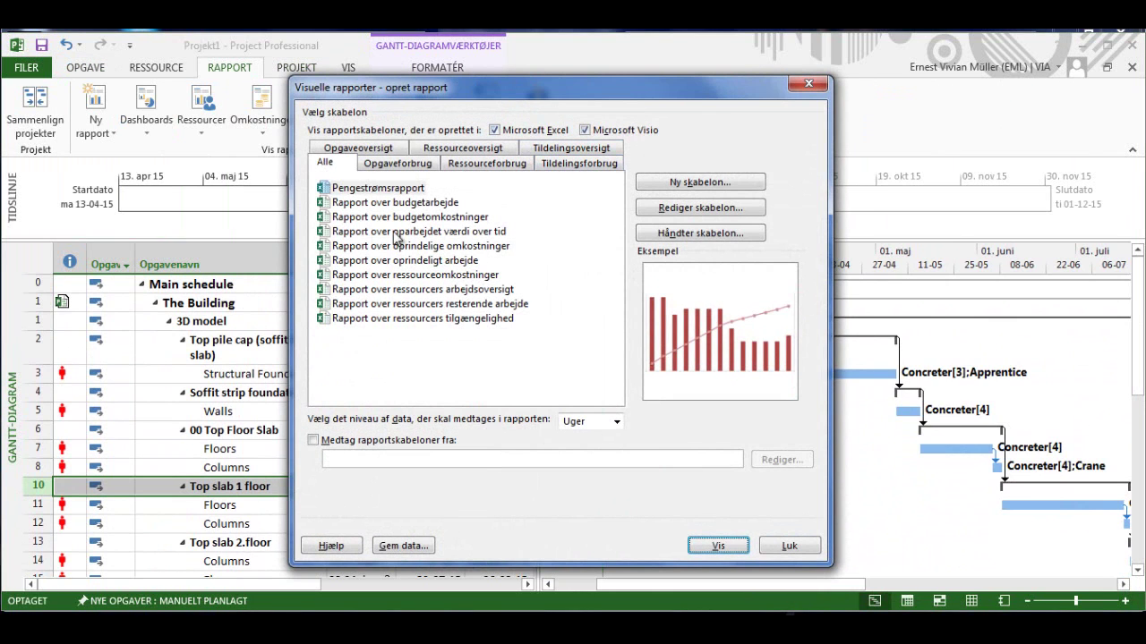
left_click(372, 190)
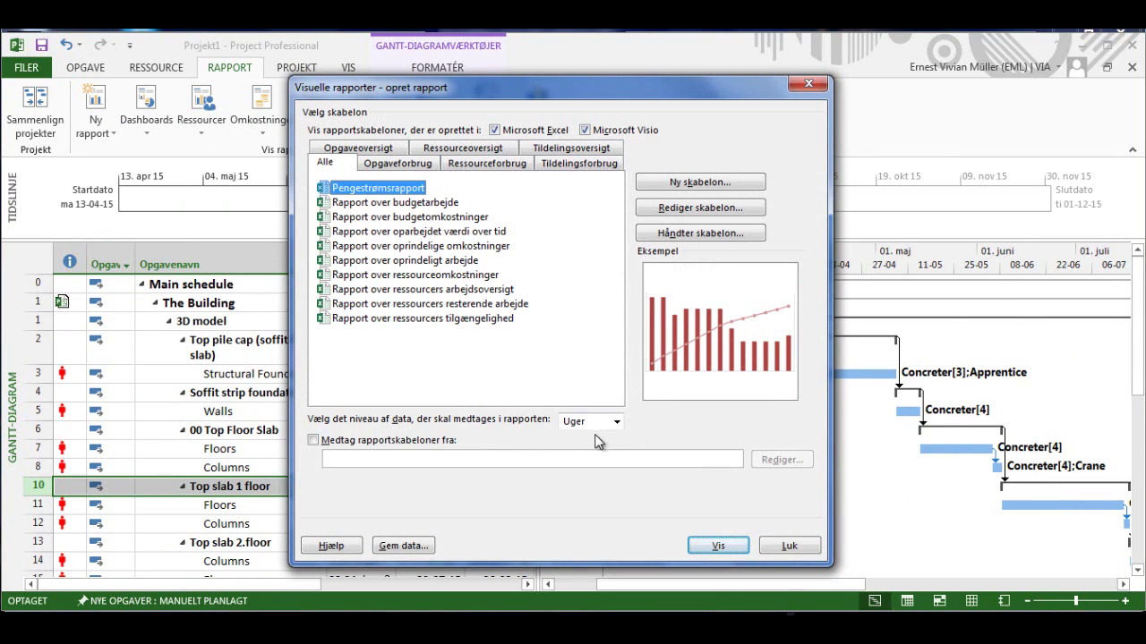
left_click(621, 418)
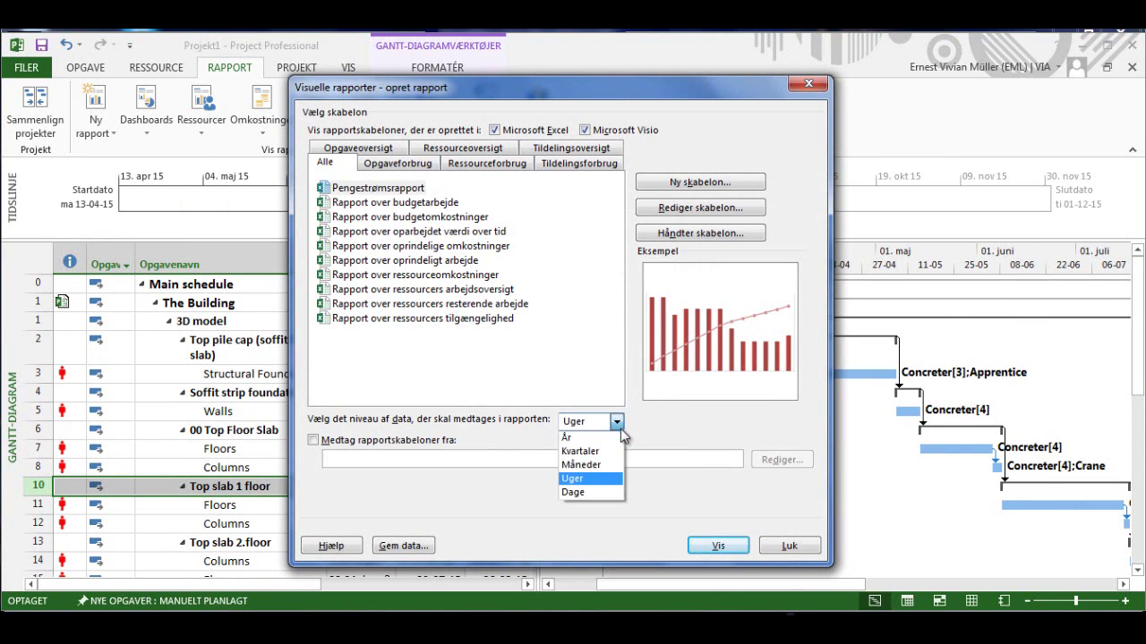
left_click(605, 493)
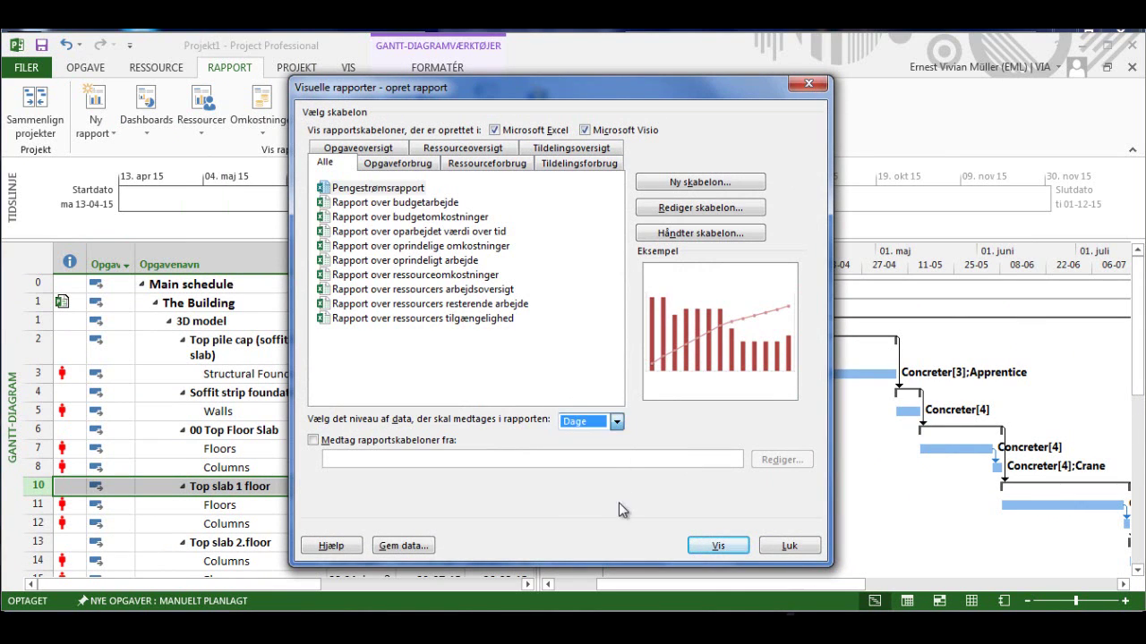
left_click(730, 548)
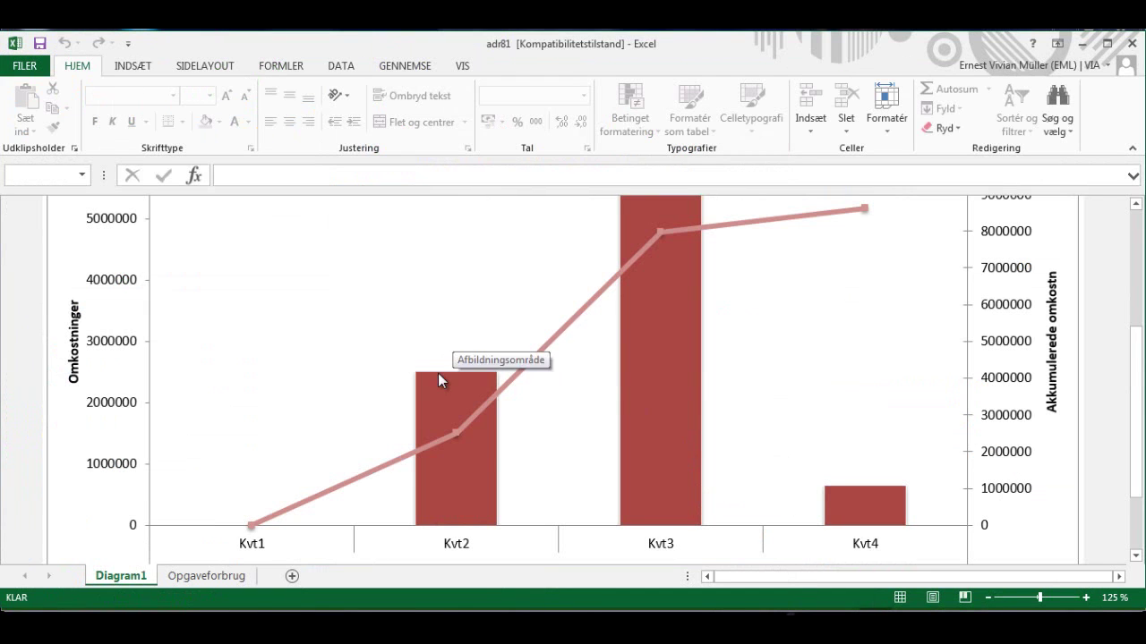
- Examine the cash flow chart's quarterly cost columns and accumulated cost line for 2015
scroll(447, 273, "up", 2)
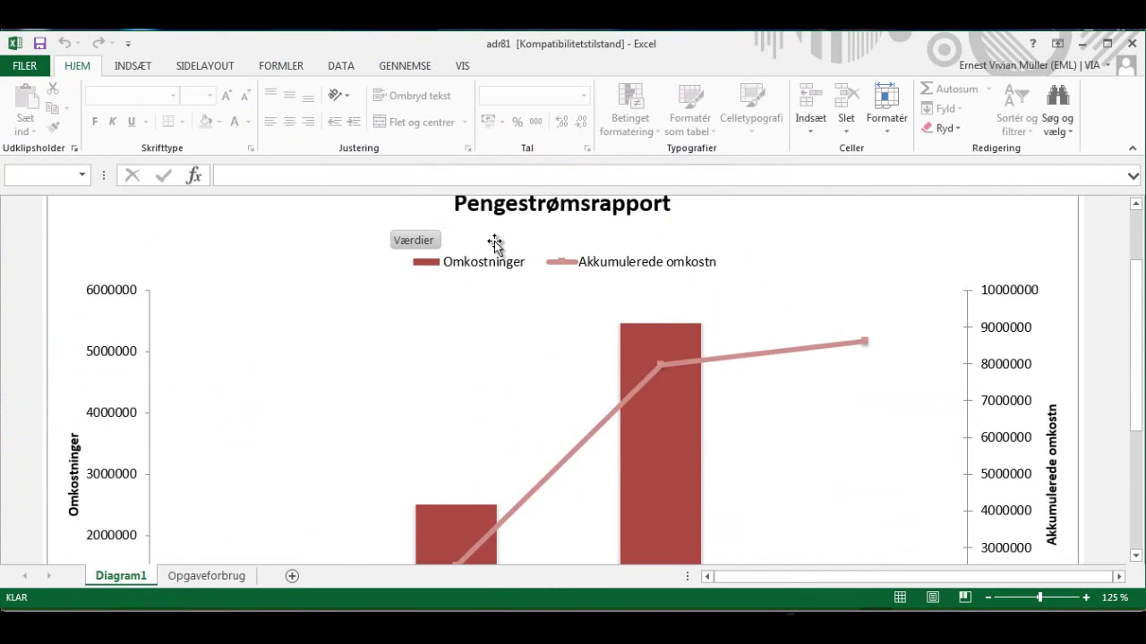
scroll(425, 251, "up", 1)
scroll(573, 296, "down", 2)
scroll(598, 300, "down", 1)
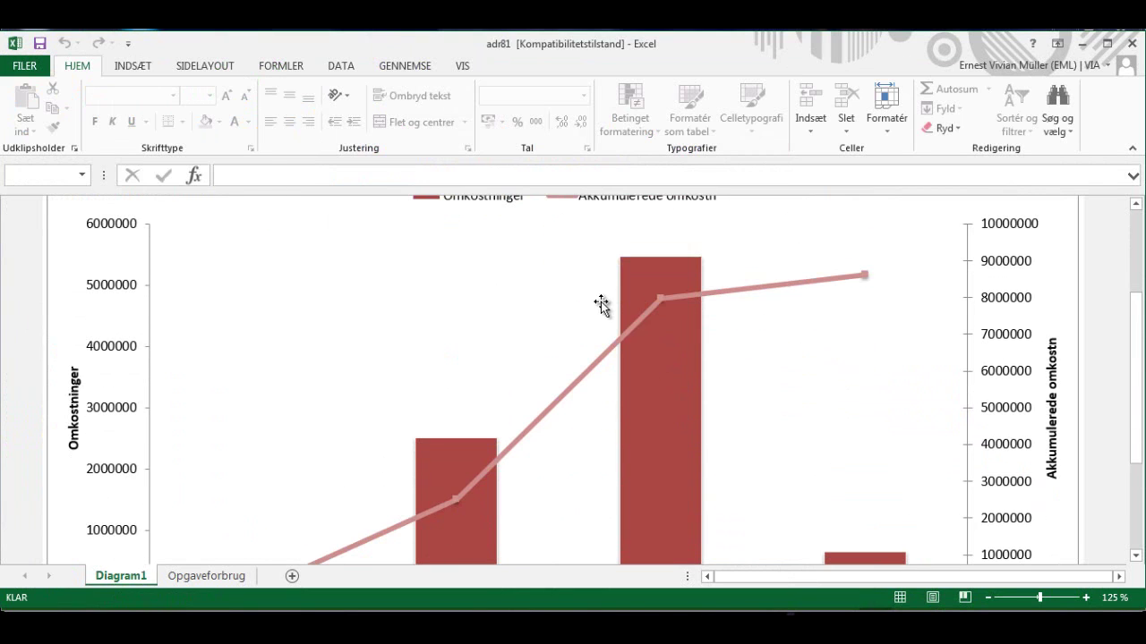
scroll(480, 463, "down", 2)
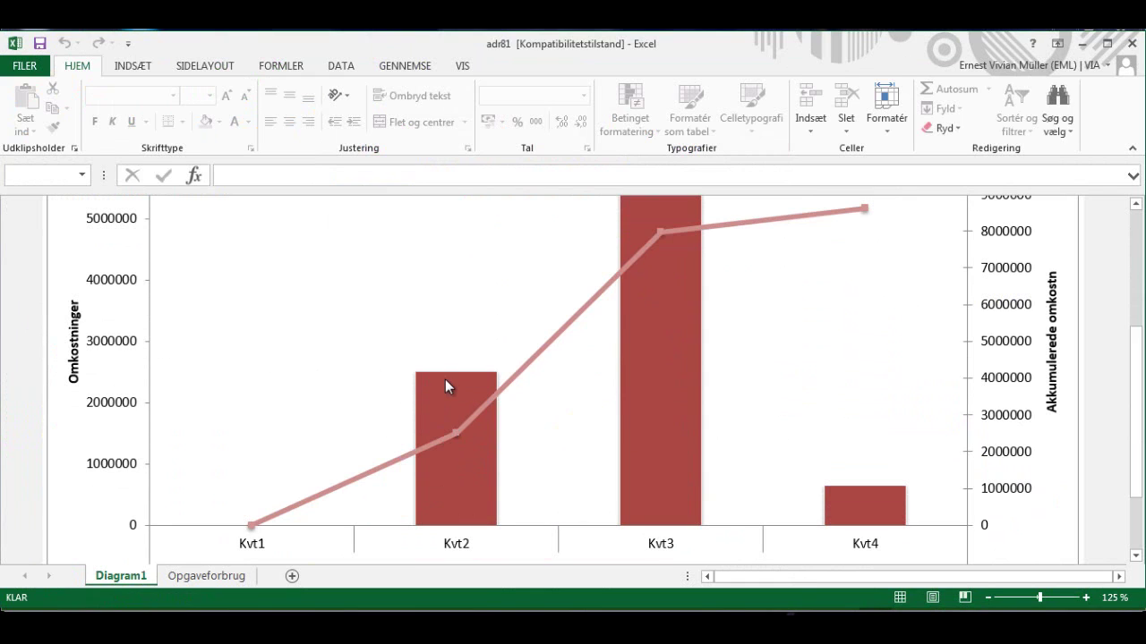
scroll(450, 535, "down", 1)
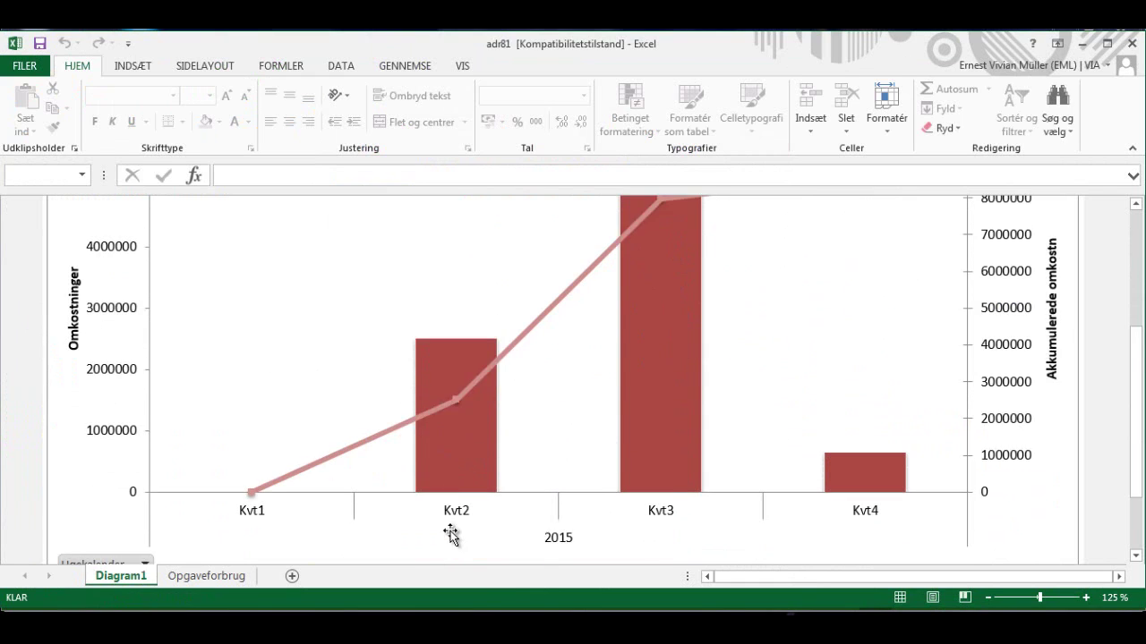
scroll(450, 534, "down", 1)
scroll(467, 465, "down", 1)
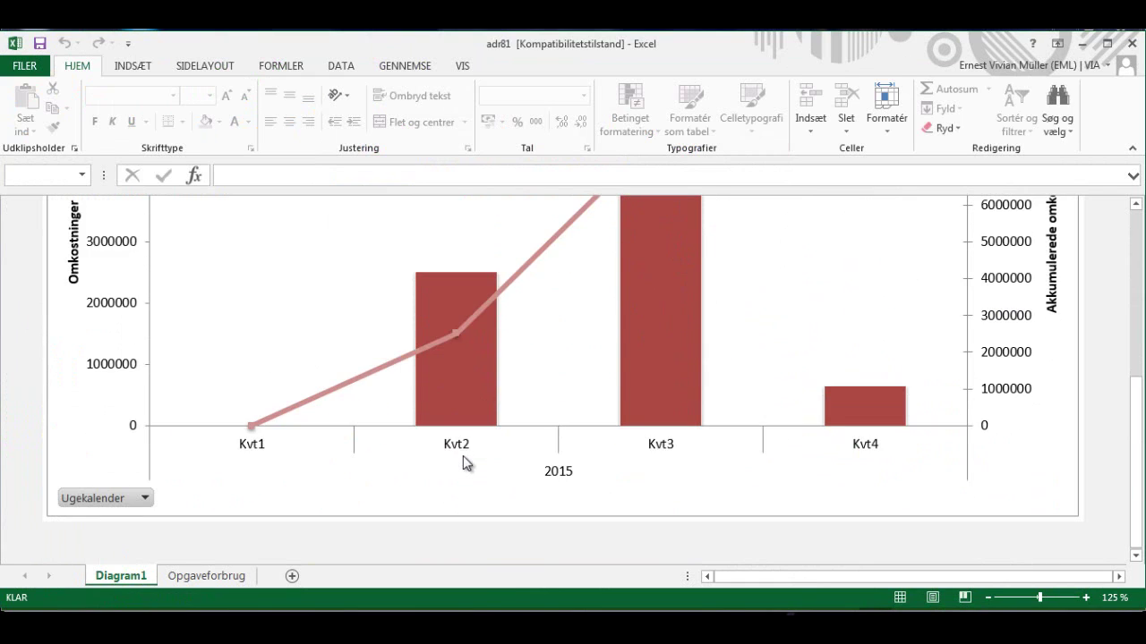
- Expand Kvt1 into weeks in the Opgaveforbrug pivot table and review the weekly breakdown in the Diagram1 chart
left_click(210, 577)
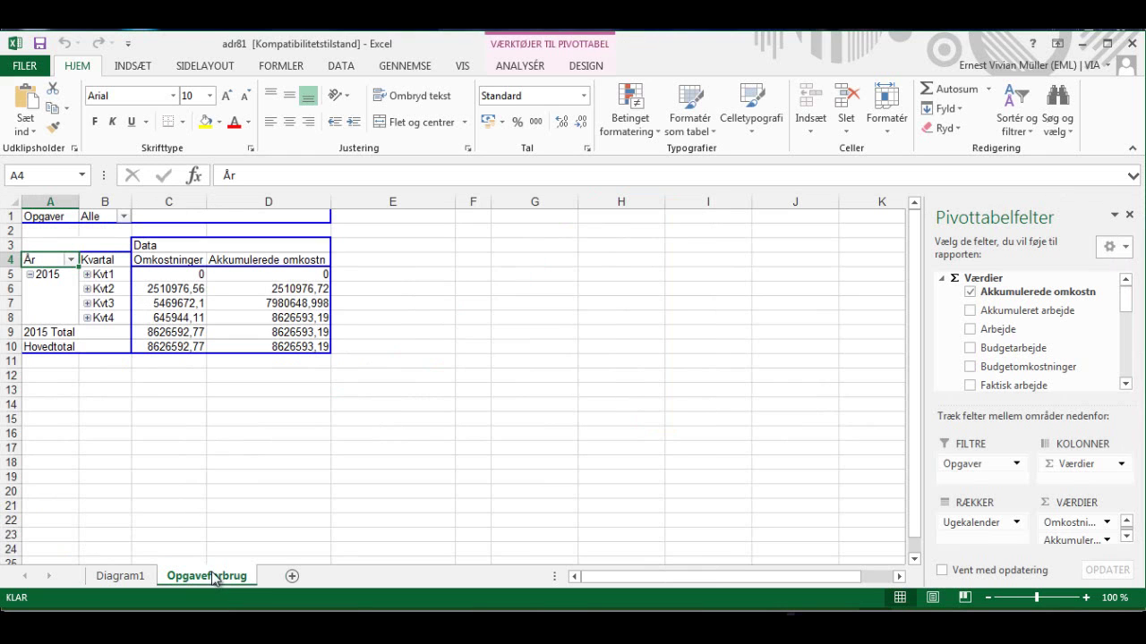
left_click(87, 275)
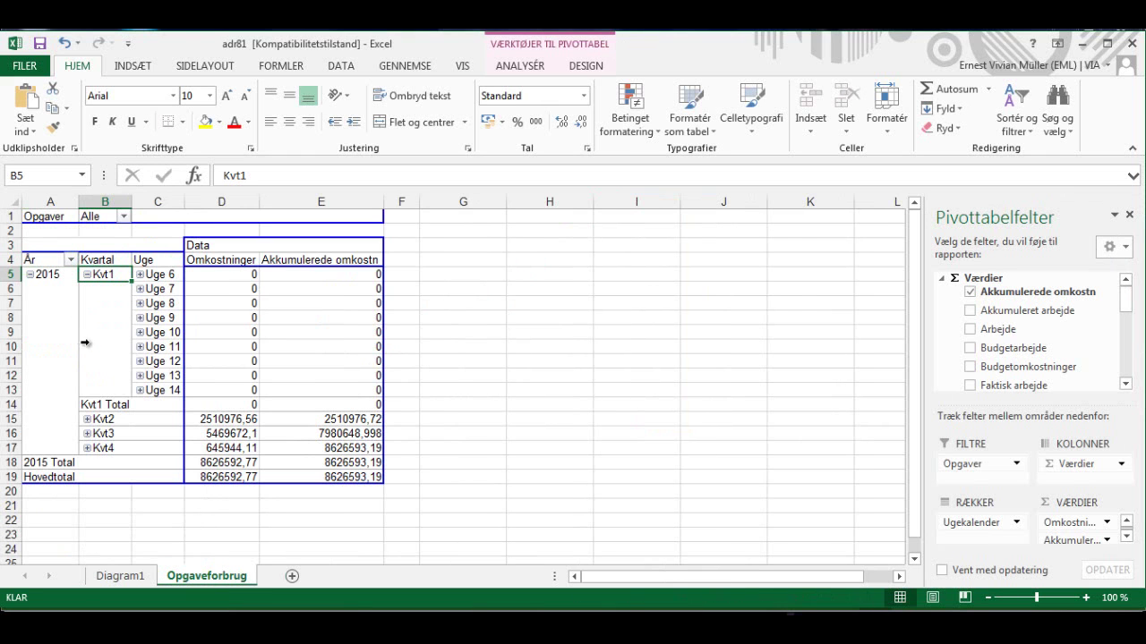
left_click(122, 578)
scroll(391, 488, "up", 1)
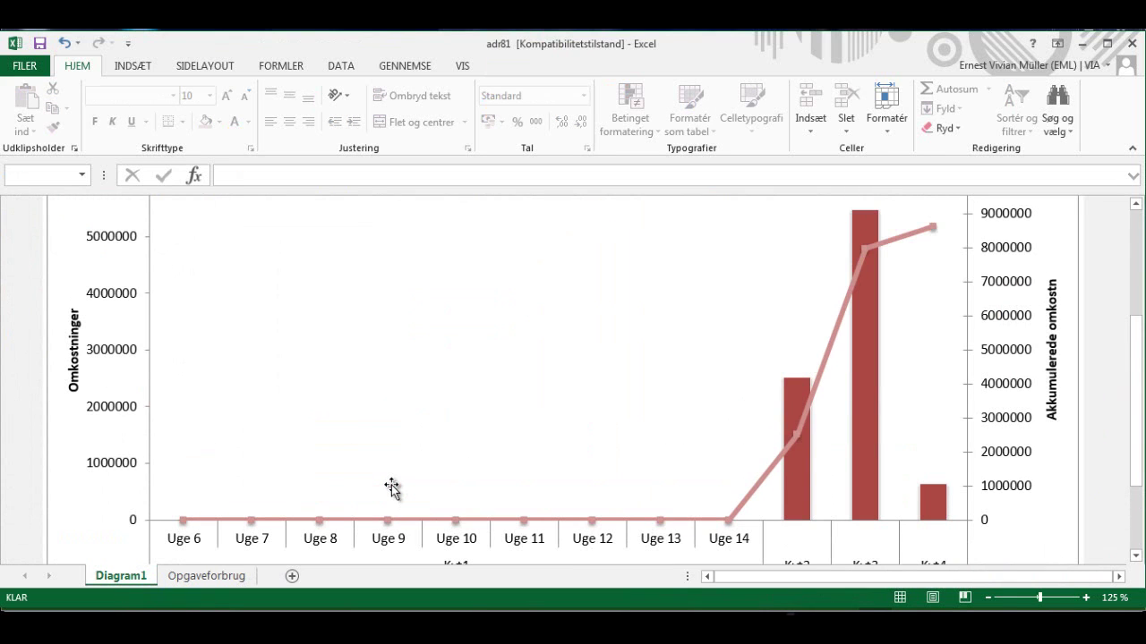
scroll(645, 430, "down", 1)
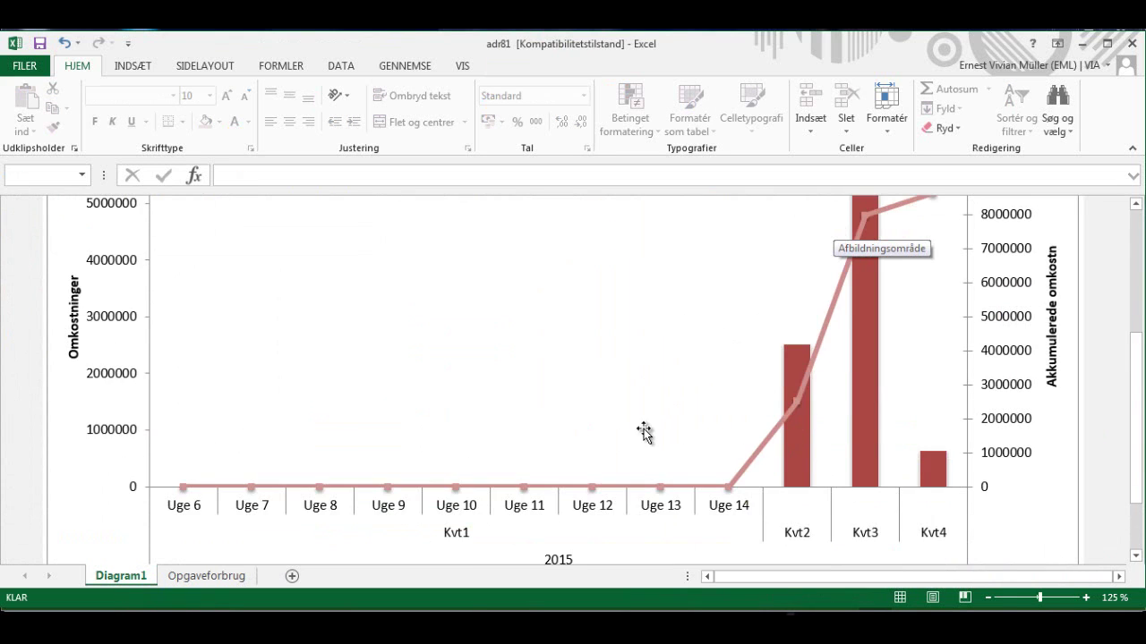
scroll(644, 412, "up", 4)
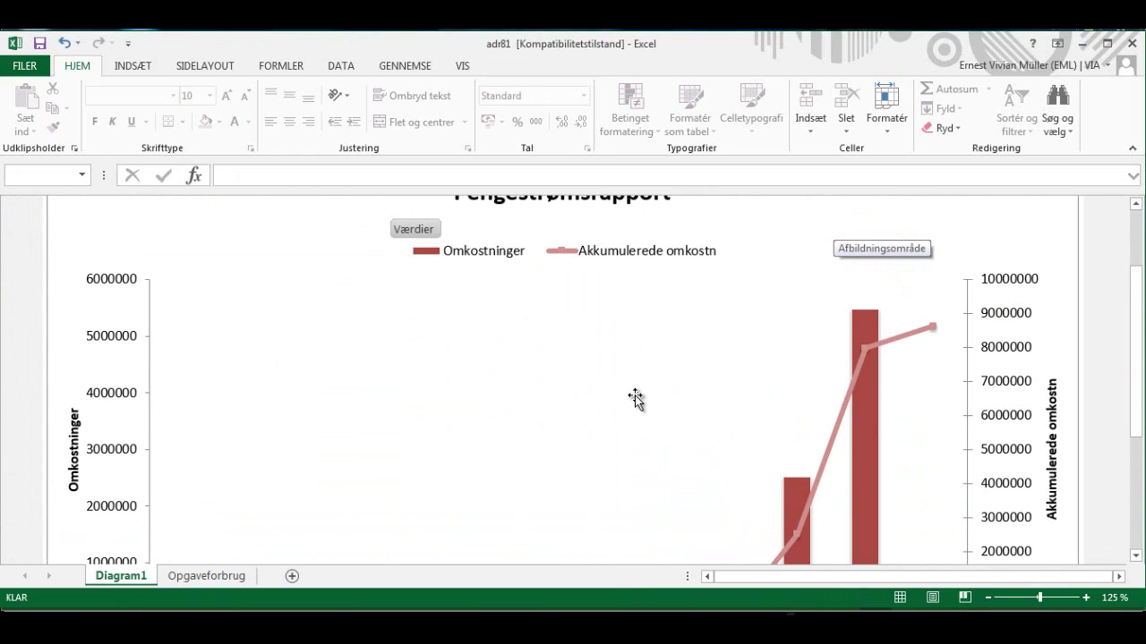
scroll(629, 405, "down", 1)
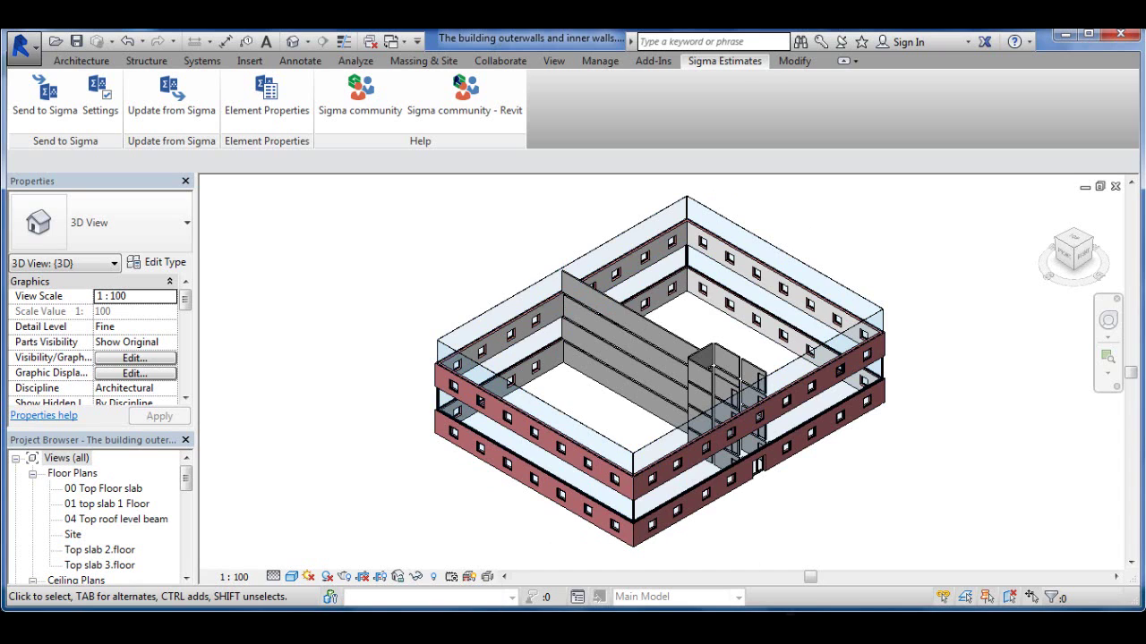
mouse_move(480, 628)
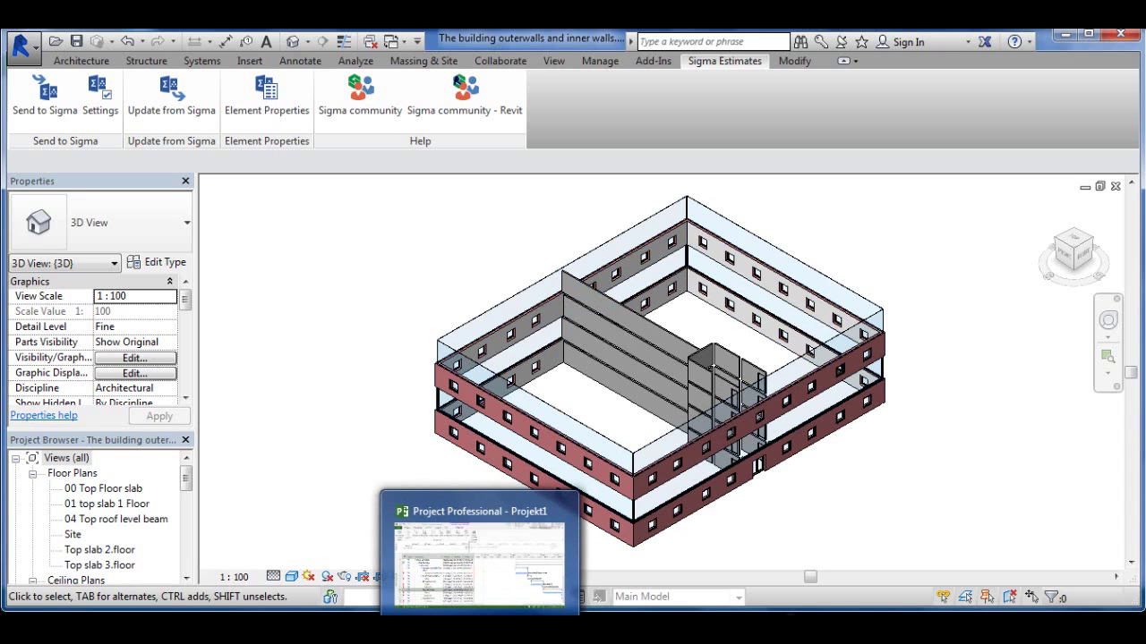
mouse_move(533, 628)
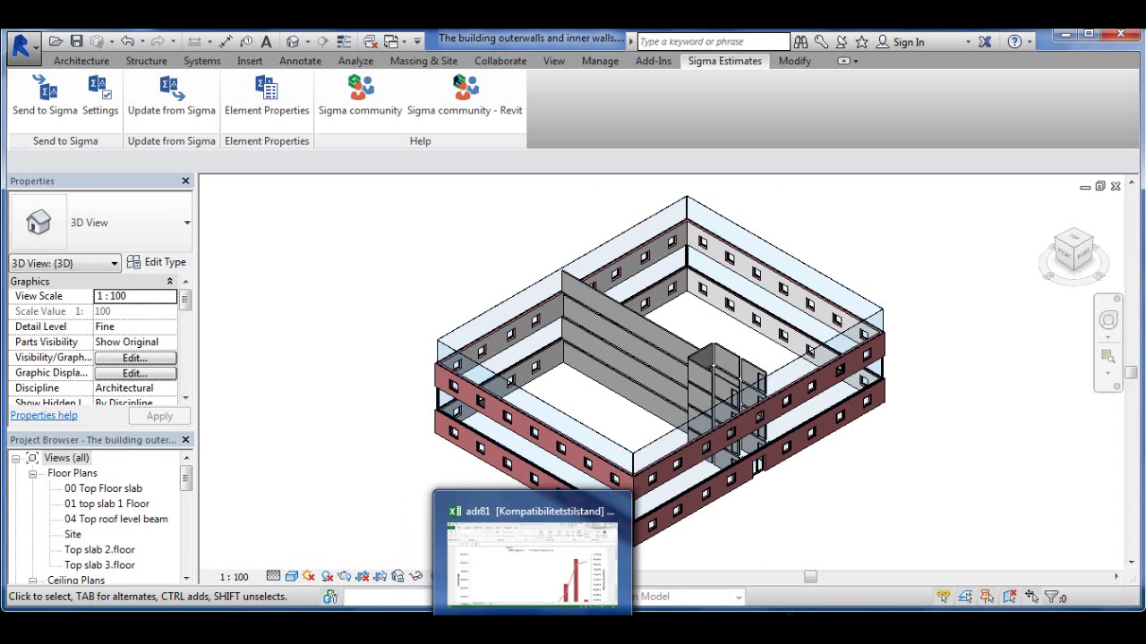